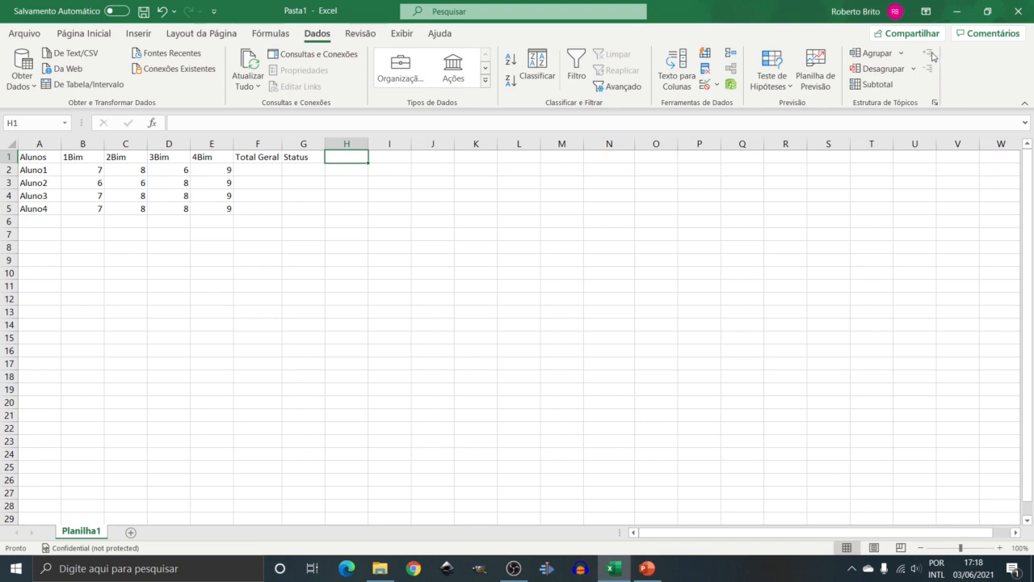
- Enter a SOMA formula in F2 that totals Aluno1's four bimester grades over the range B2:E2
left_click(249, 170)
type("=")
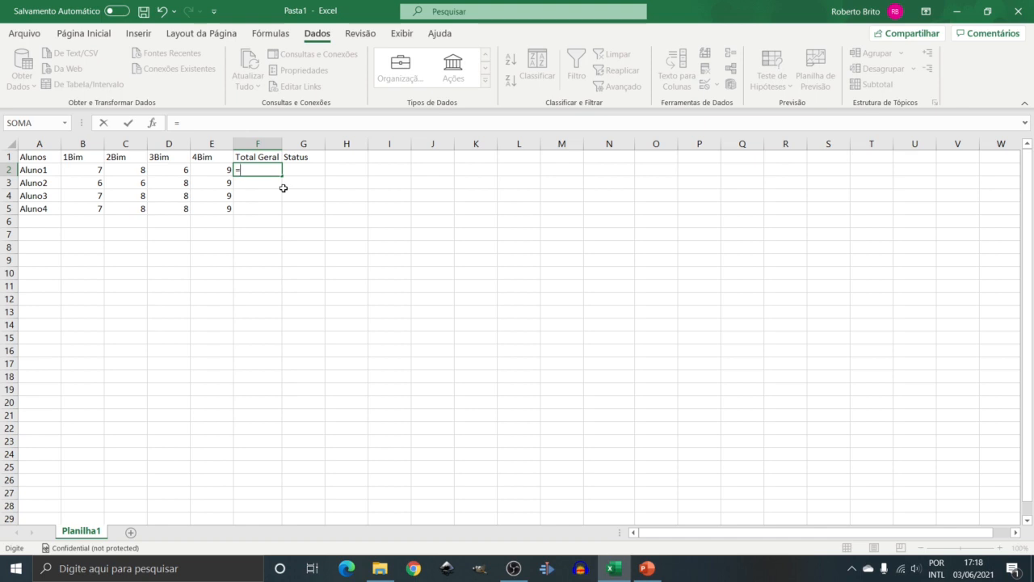
type("soma(")
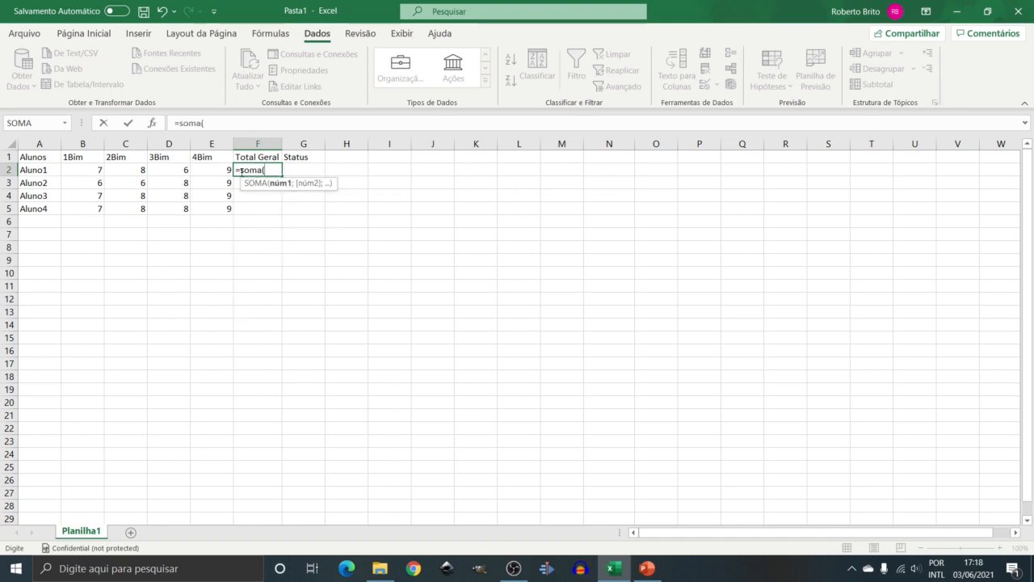
left_click_drag(84, 168, 210, 177)
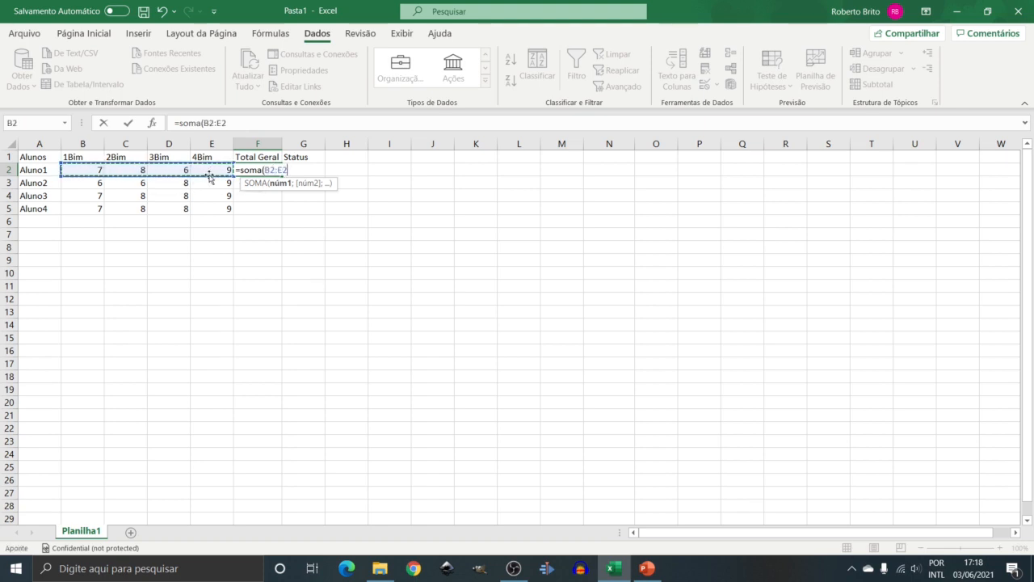
key("Return")
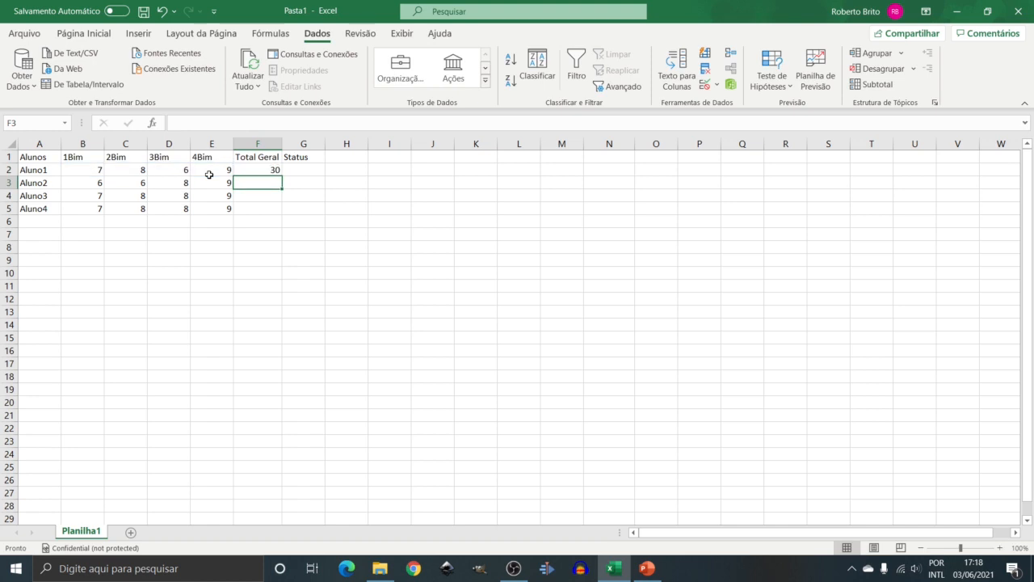
- Enter a SOMA formula in F3 that adds the separate ranges B2:C2, B4:C4 and D5:E5
type("=")
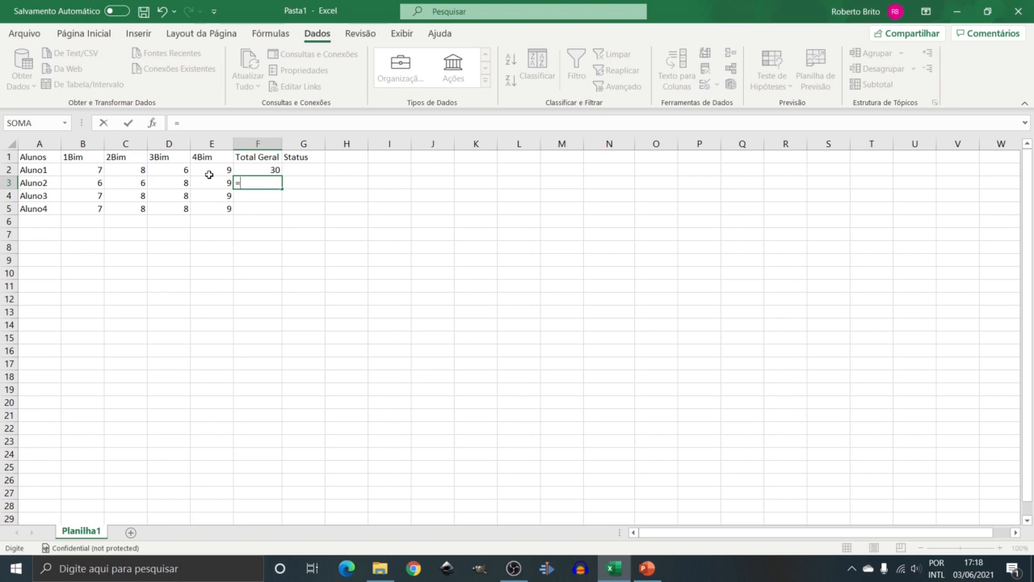
type("som")
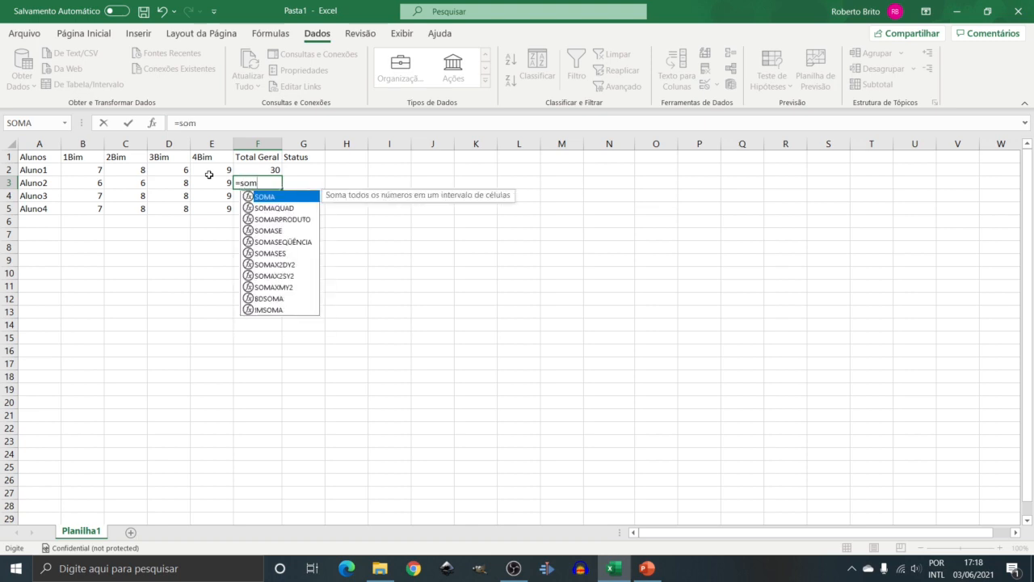
type("a(")
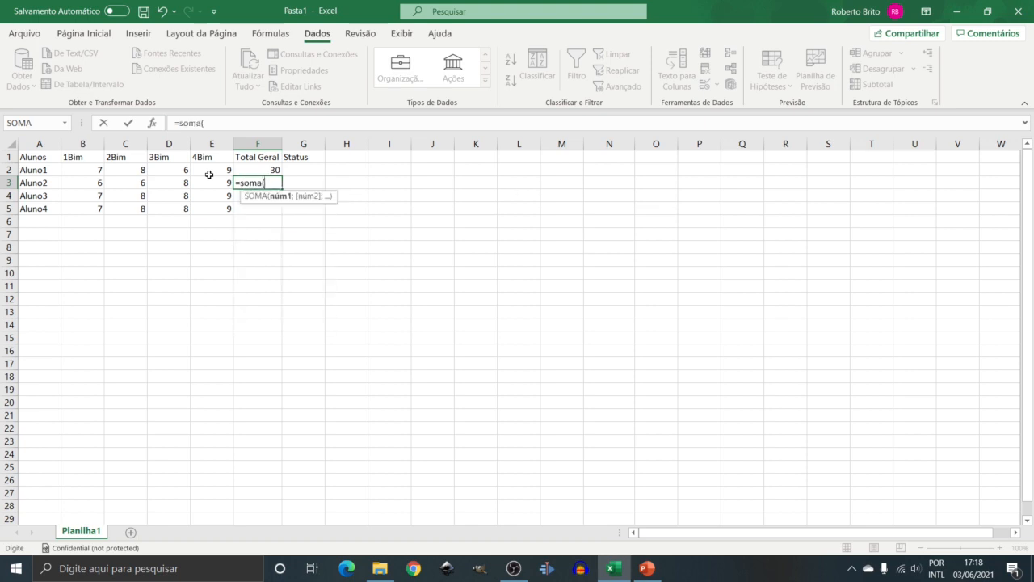
left_click_drag(81, 169, 140, 172)
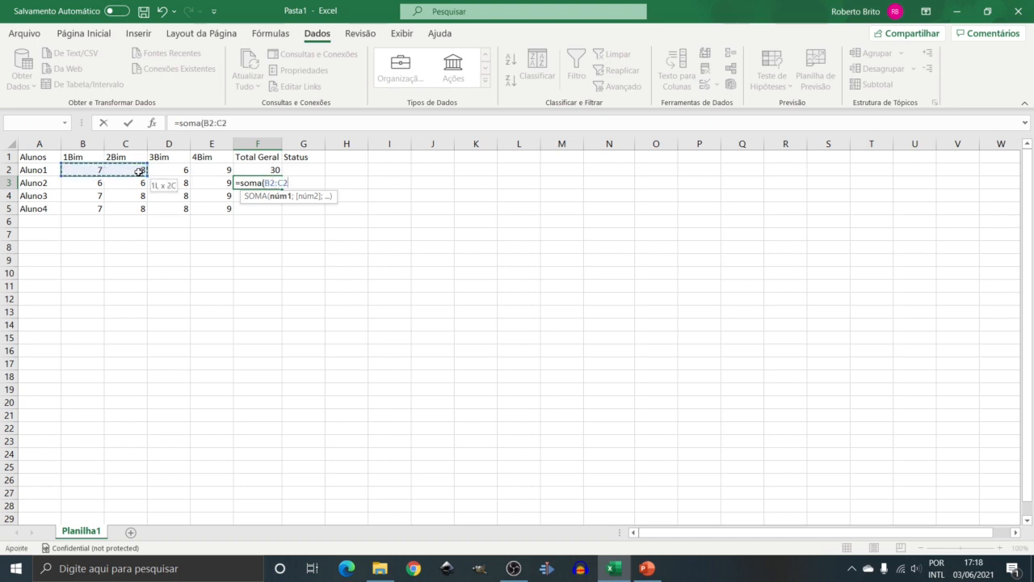
type(";")
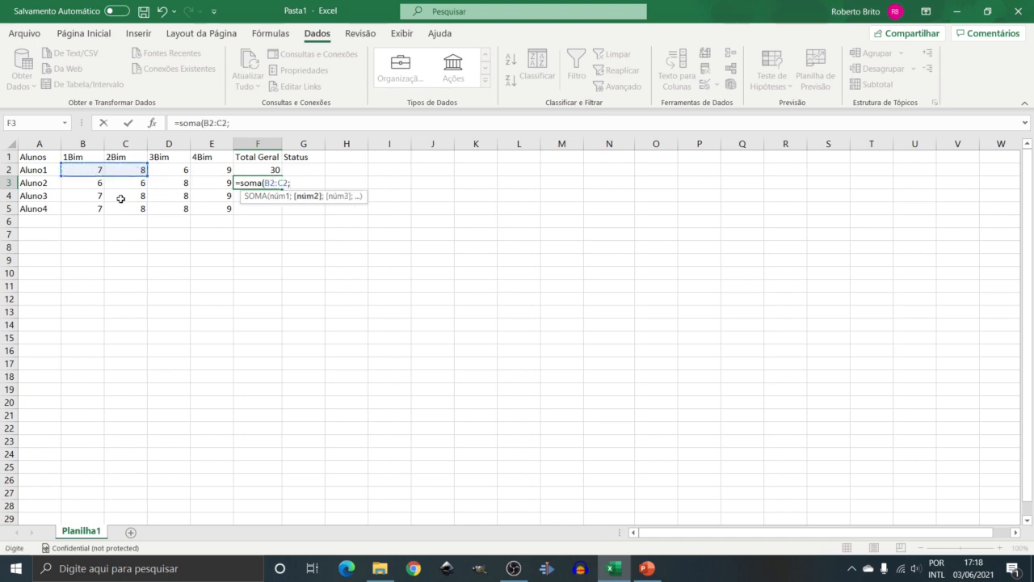
left_click_drag(81, 196, 214, 216)
type(";")
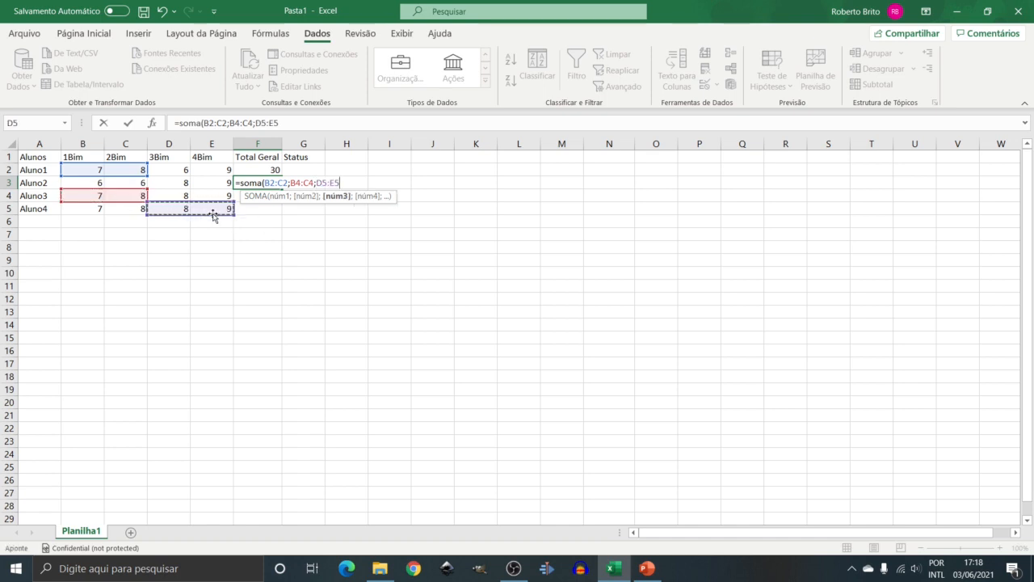
type(")")
key("Return")
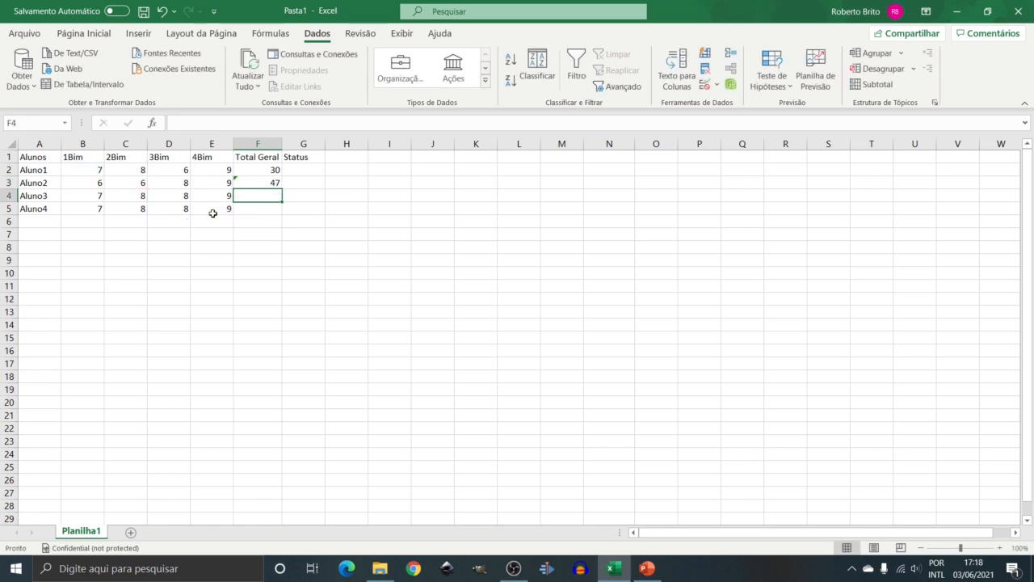
- Enter a SOMA formula in F4 that adds the individual cells B2, C3, D4 and E5
type("=")
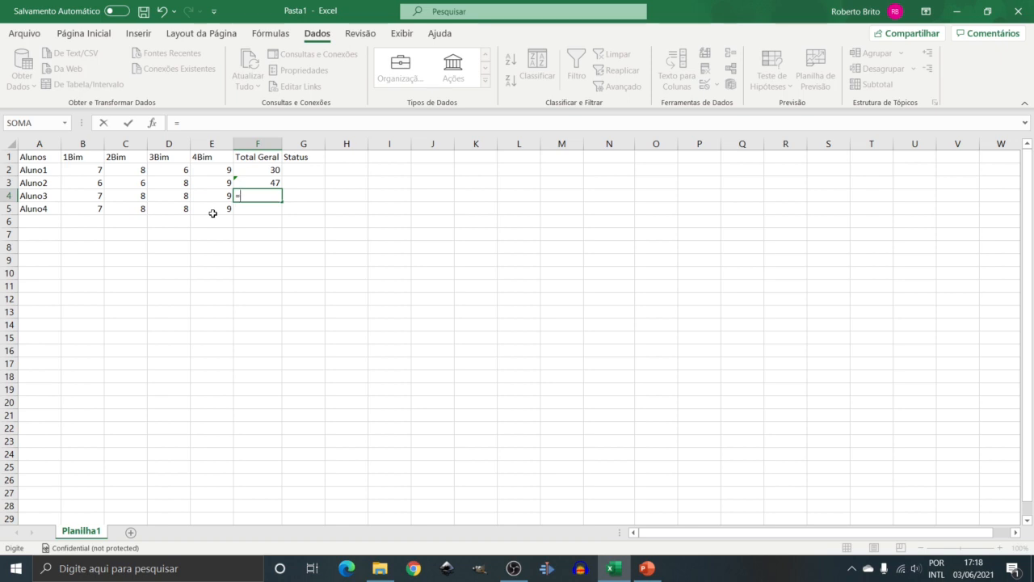
type("soma(")
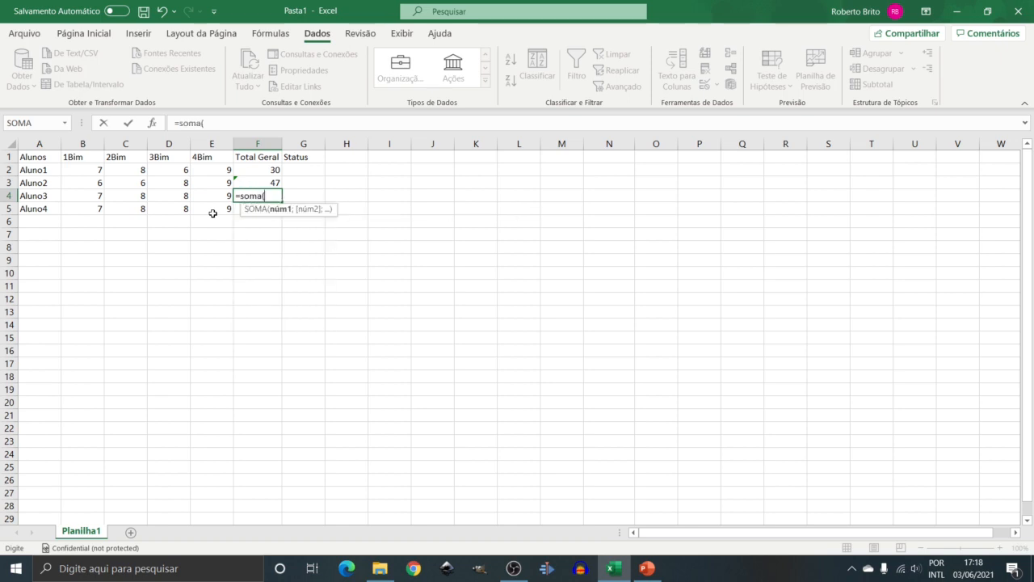
left_click(80, 168)
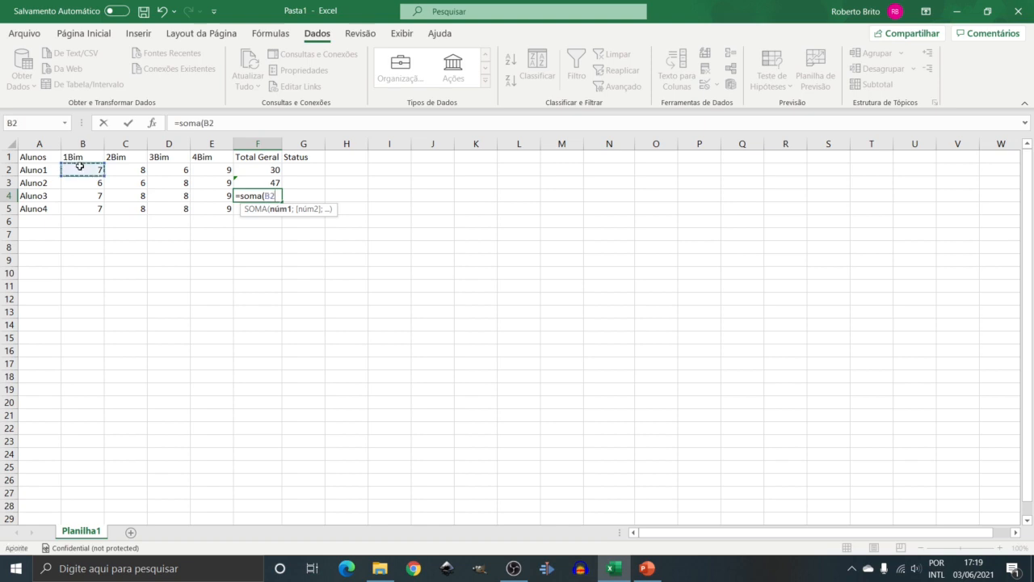
type(";")
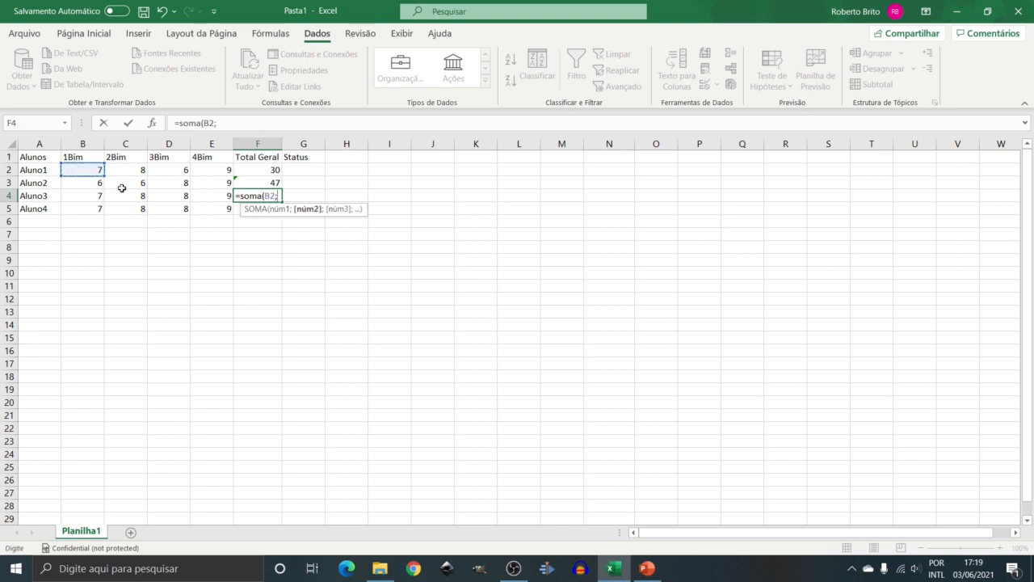
left_click(121, 186)
type(";")
left_click(170, 197)
type(";")
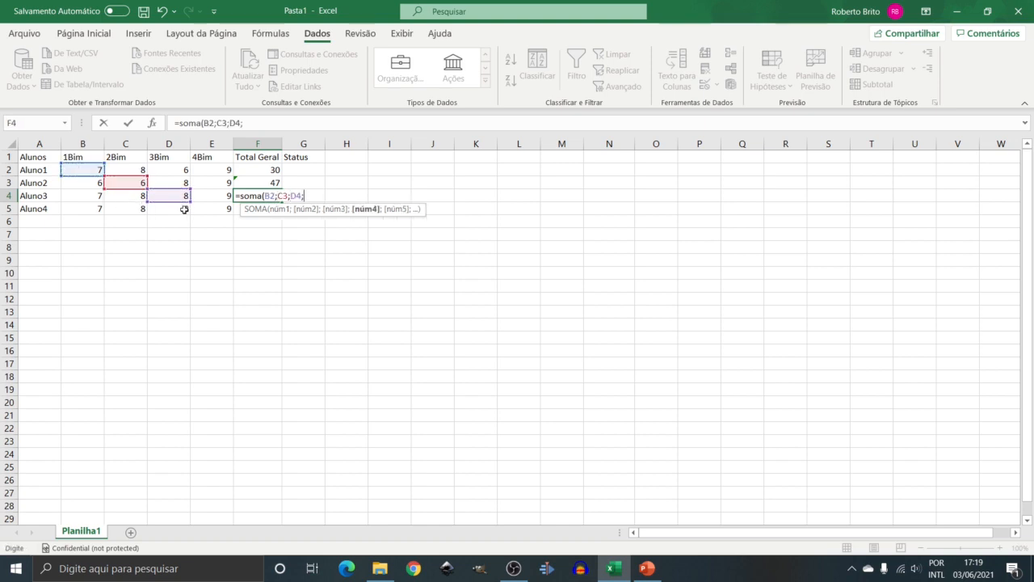
left_click(213, 210)
type(";")
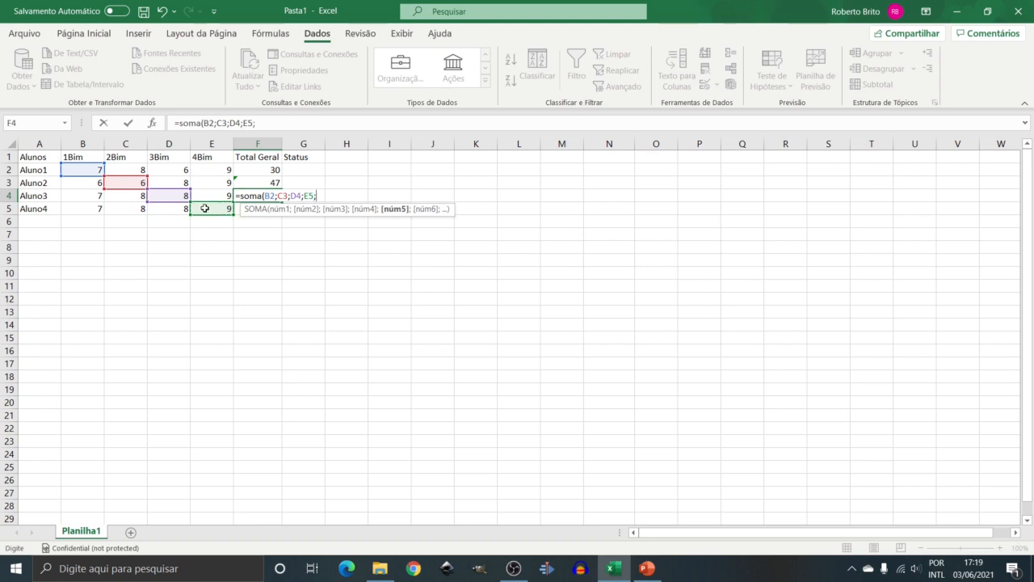
key("BackSpace")
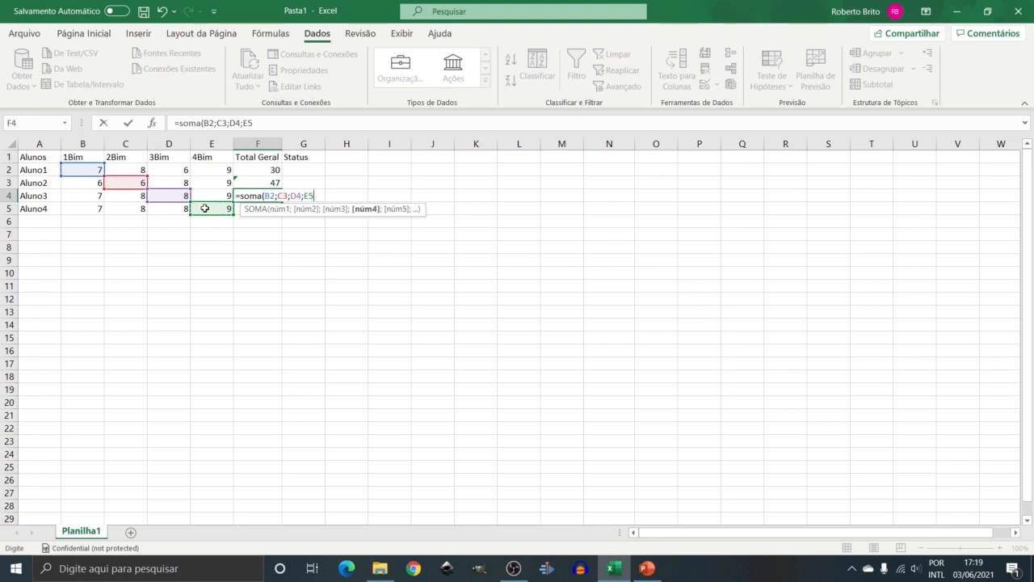
type(")")
key("Return")
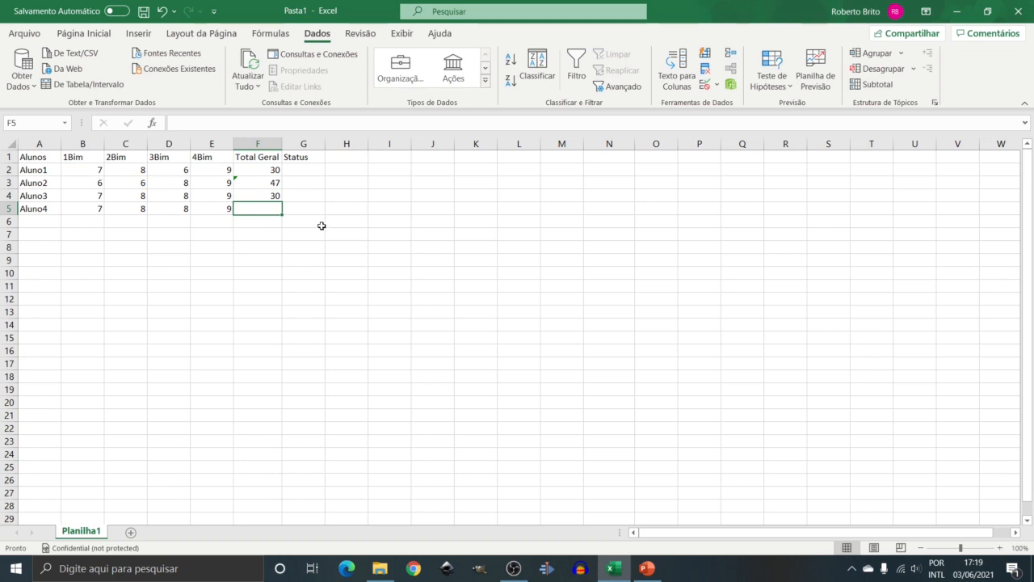
- Enter a SOMA formula in F5 that adds the 3Bim column range D2:D5
type("=")
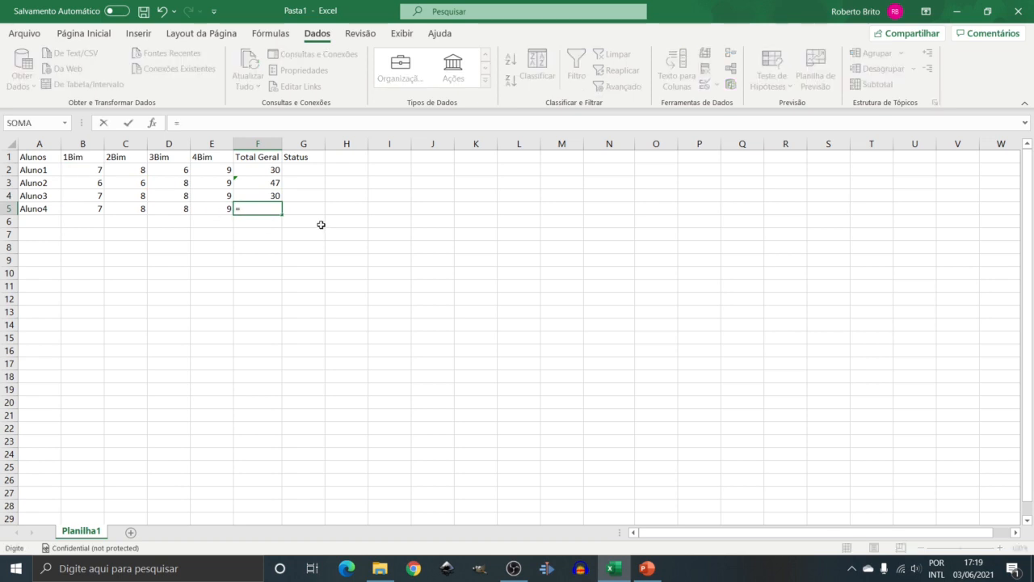
type("som")
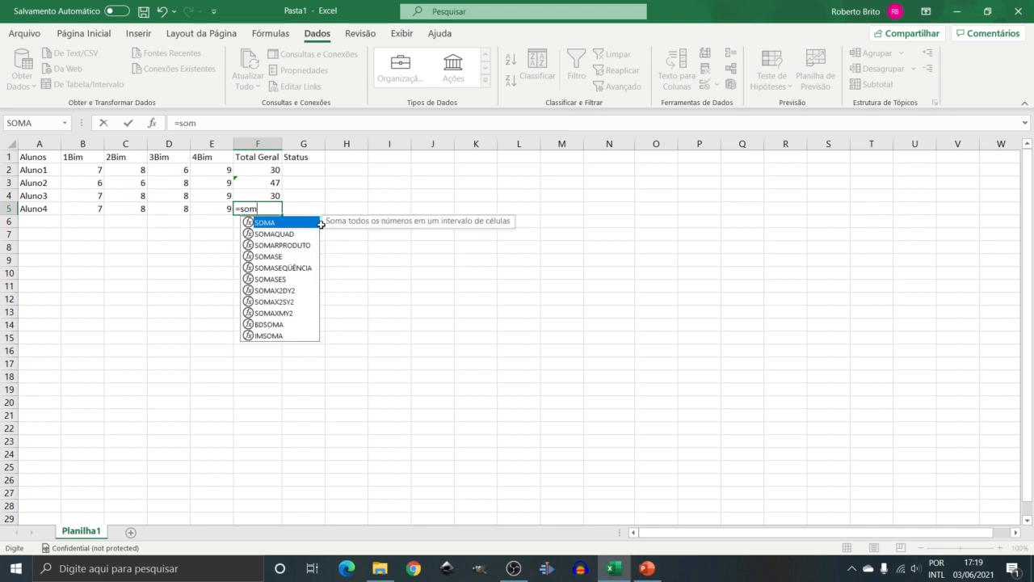
type("a(")
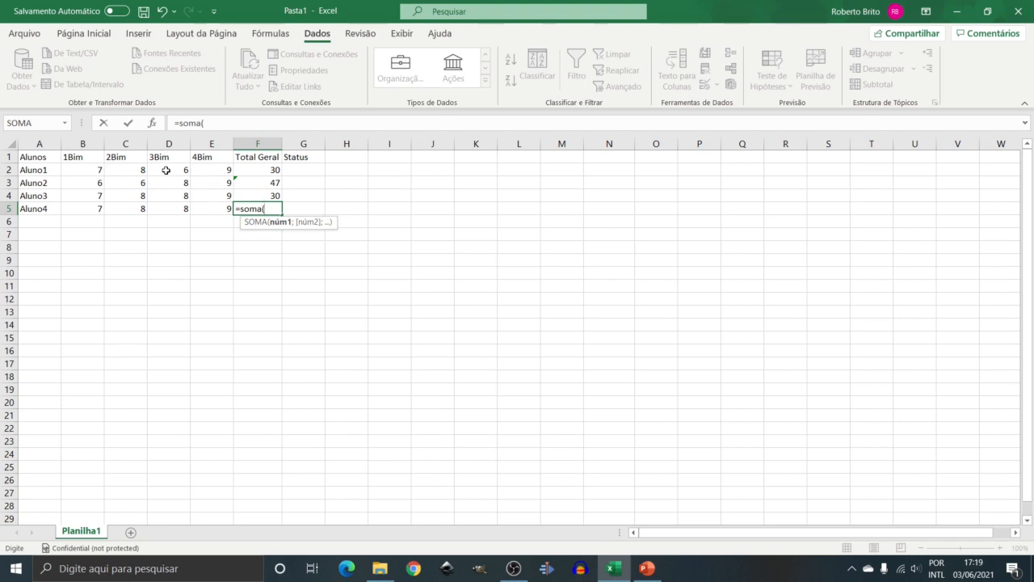
left_click_drag(166, 170, 179, 218)
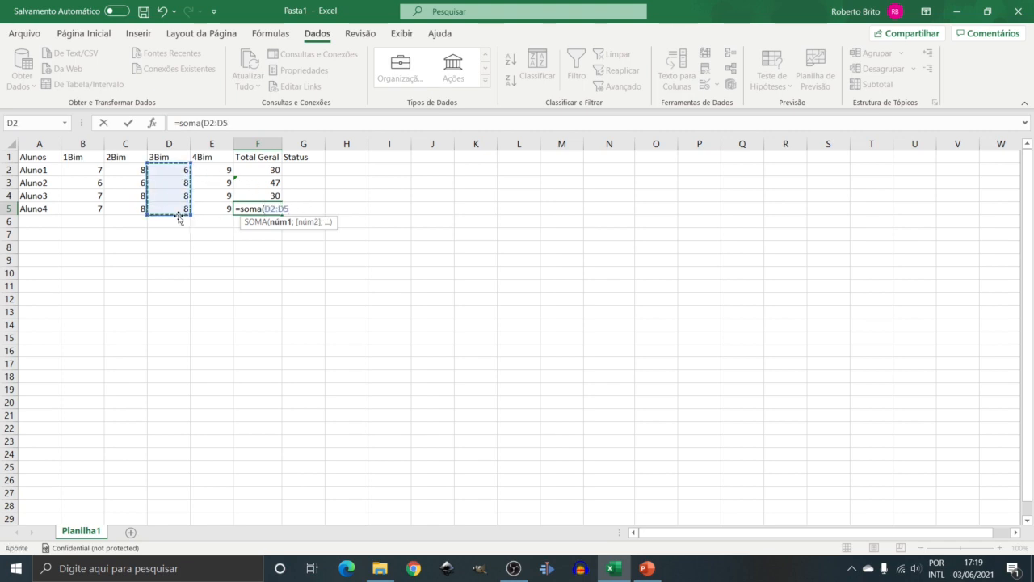
type(")")
key("Return")
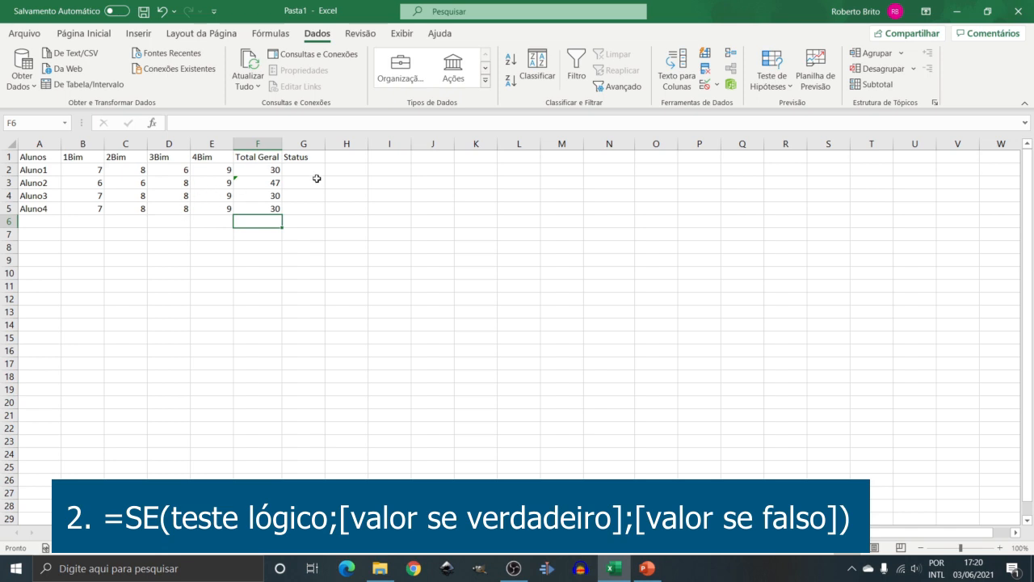
- Fill the F2 total formula down through F5 so every student's own row is summed
left_click(265, 172)
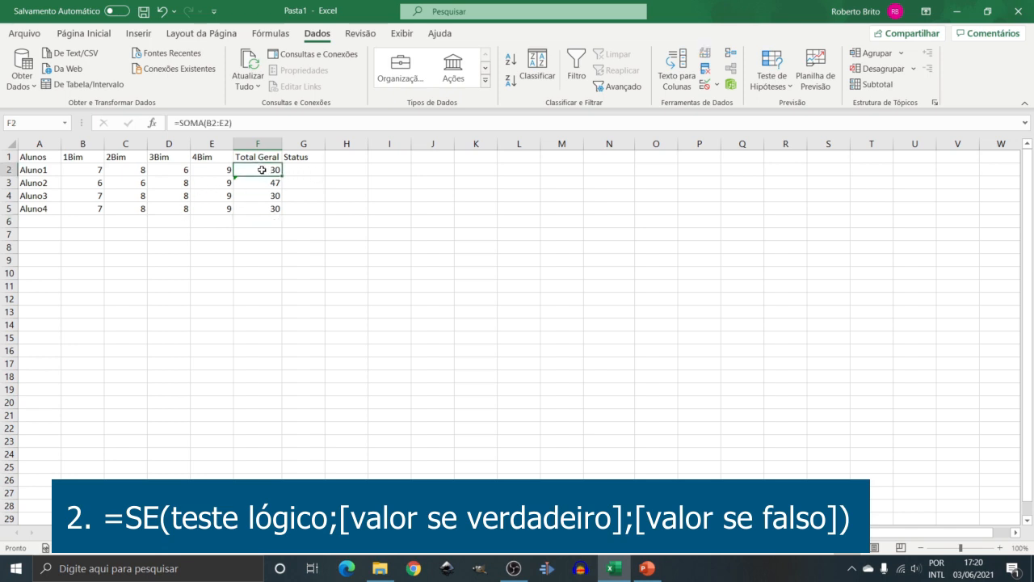
double_click(278, 176)
- Enter =SE(F2>28;"Aprovado";"Reprovado") in G2 as Aluno1's status formula
left_click(303, 170)
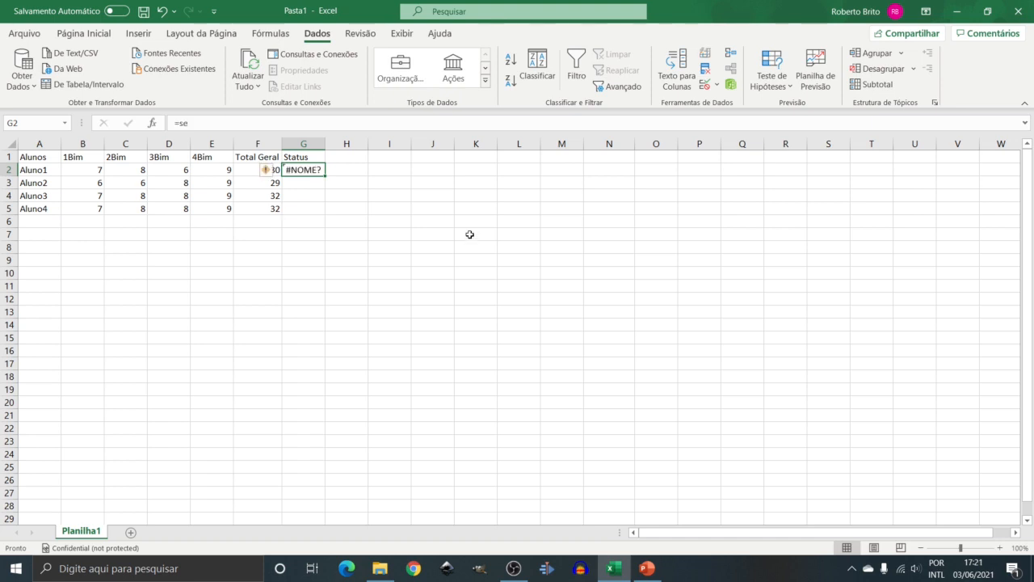
type("=")
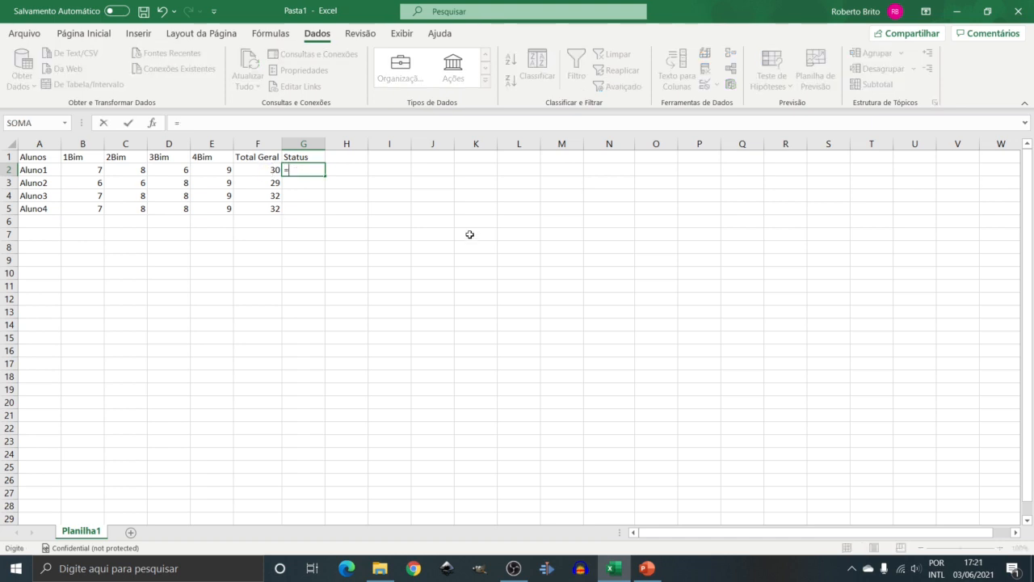
type("se(")
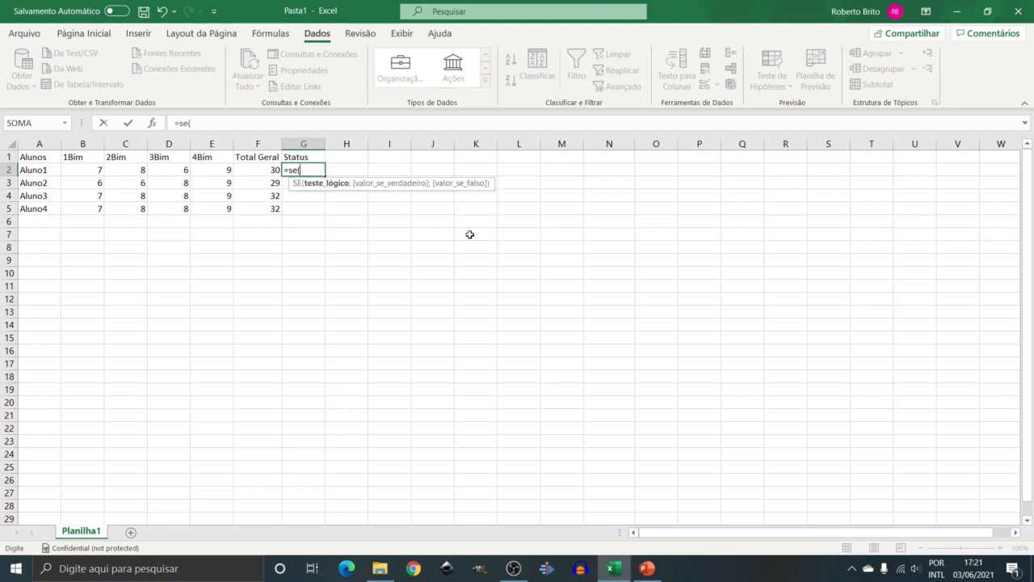
key("Left")
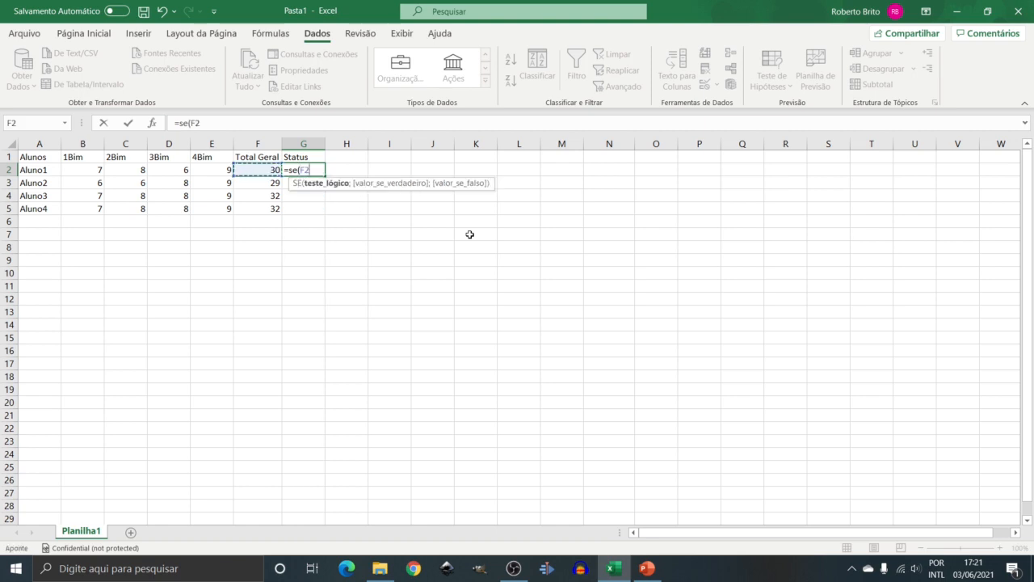
type(">28")
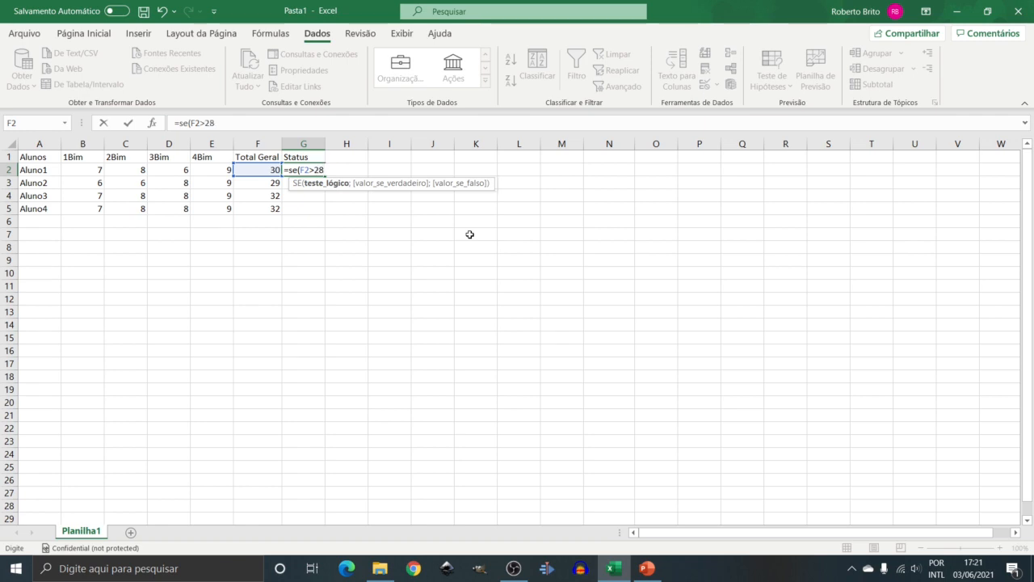
type(";")
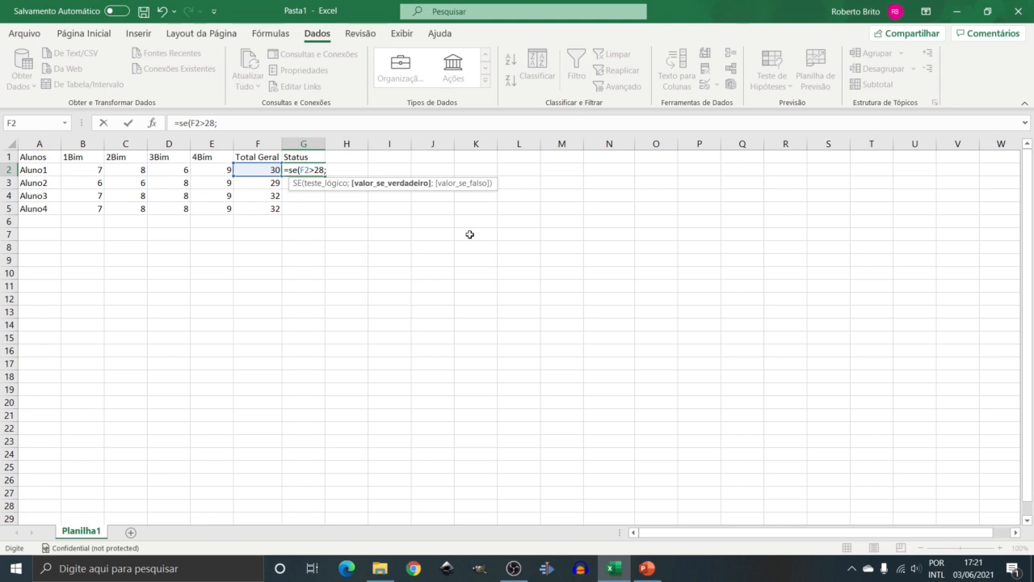
type("\"Aprovado\";")
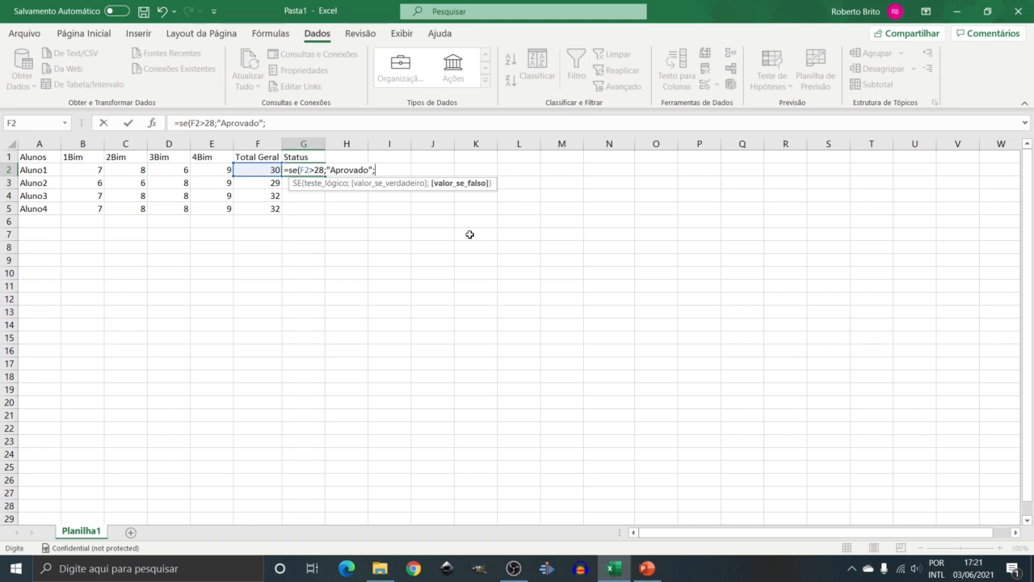
type("\"")
type("Re")
type("[rpv")
key("BackSpace")
key("BackSpace")
key("BackSpace")
key("BackSpace")
type("provado\"")
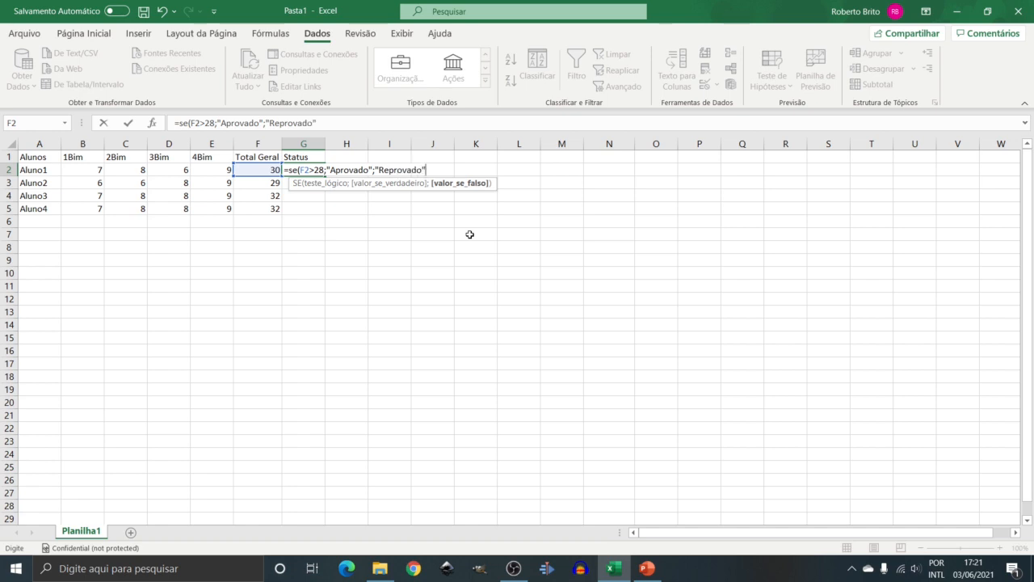
type(")")
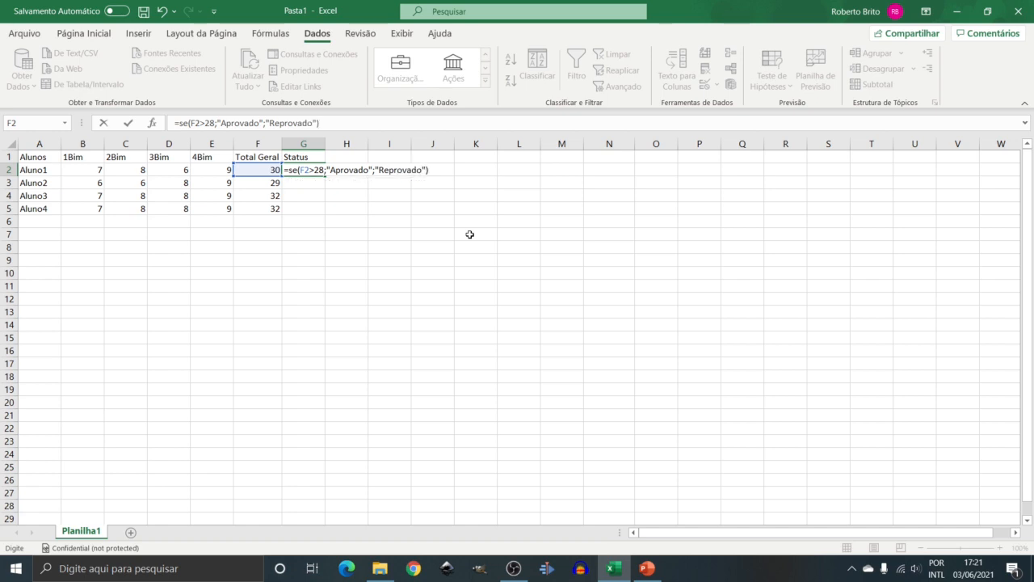
key("Return")
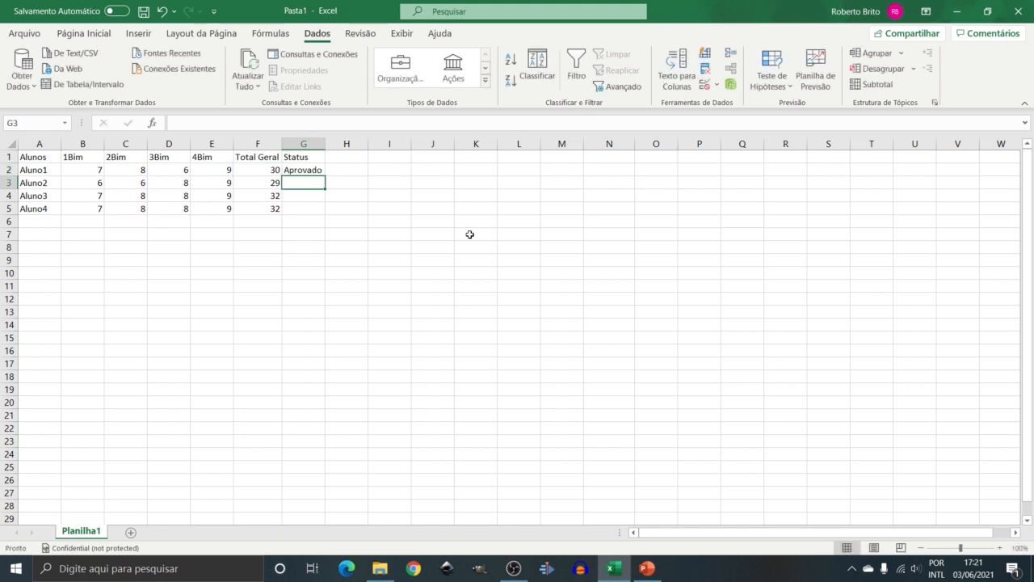
- Fill the G2 status formula down through G5 for the remaining students
left_click(316, 167)
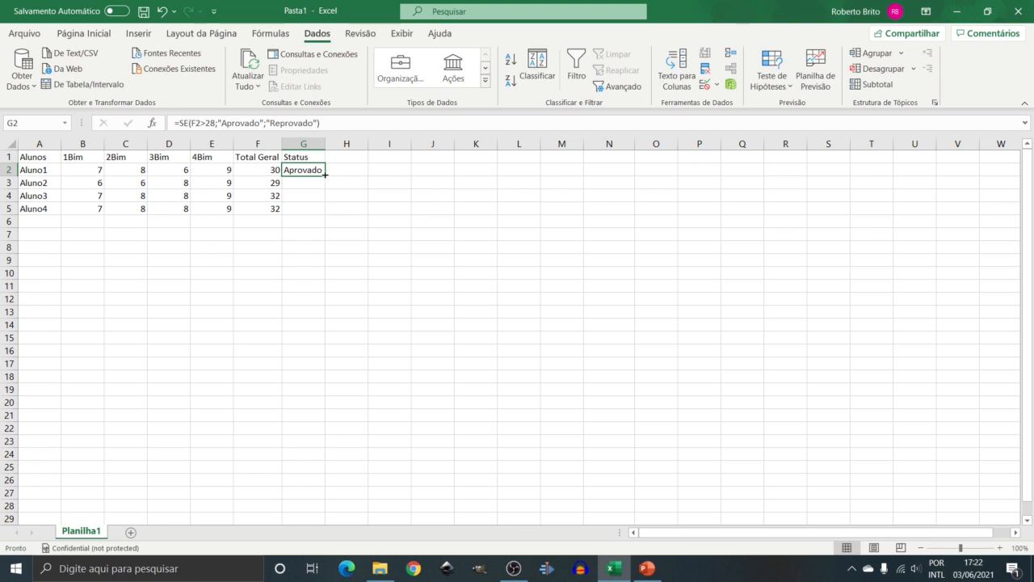
left_click_drag(324, 178, 326, 218)
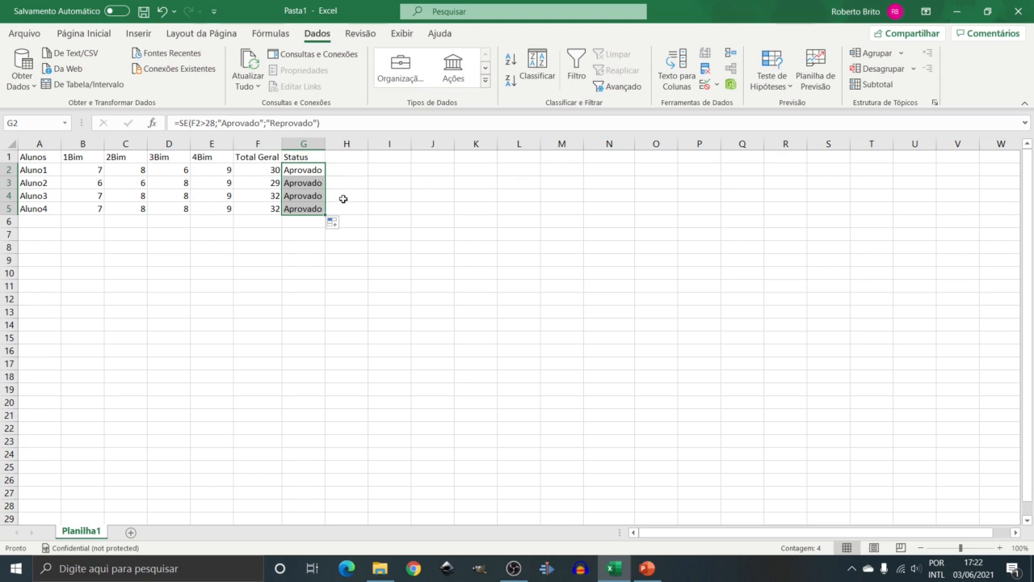
- Set Aluno2's 3Bim grade in D3 to 6 and check that student's total and status cells
left_click(183, 185)
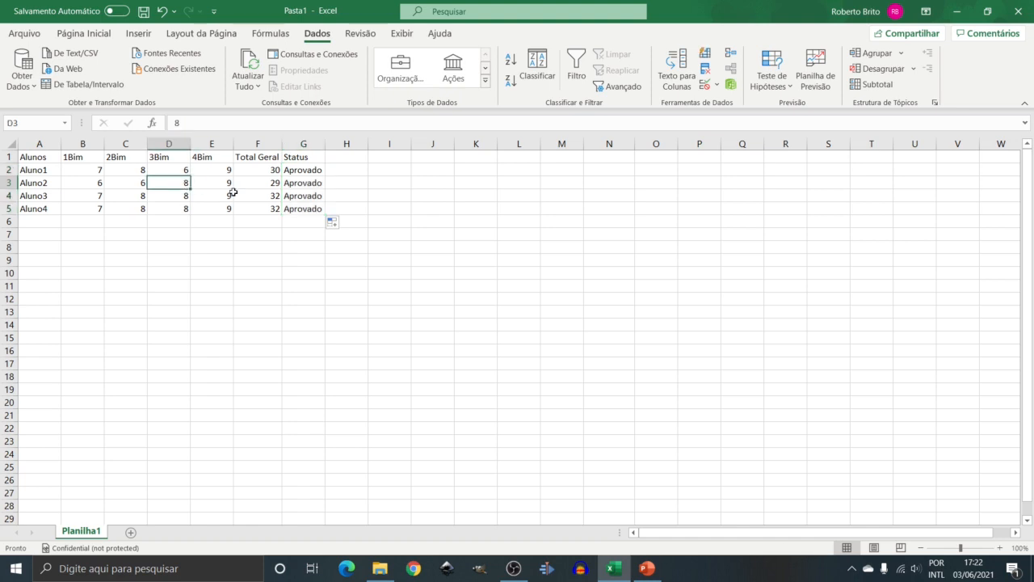
type("6")
key("Tab")
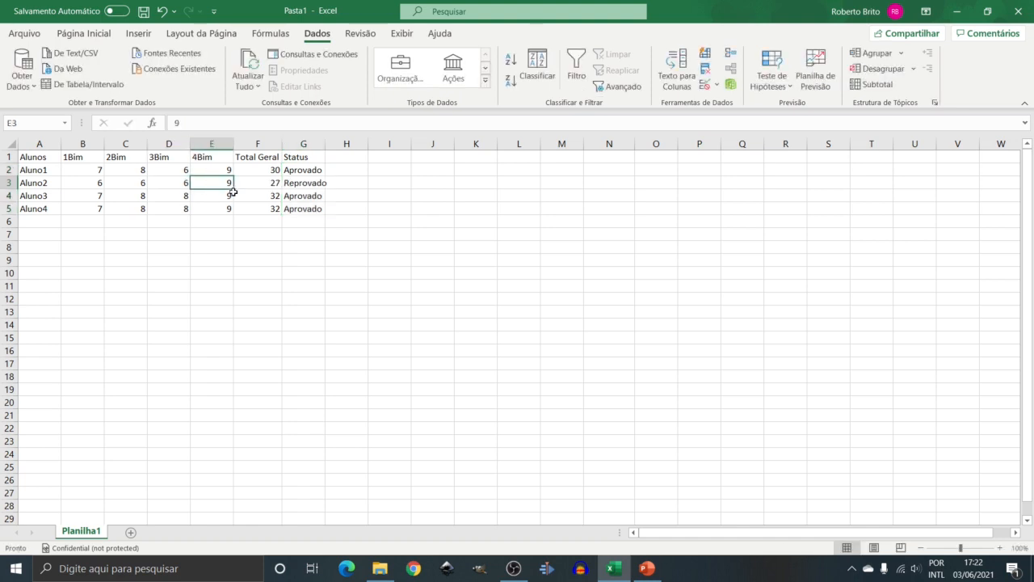
key("Right")
key("Right")
key("Left")
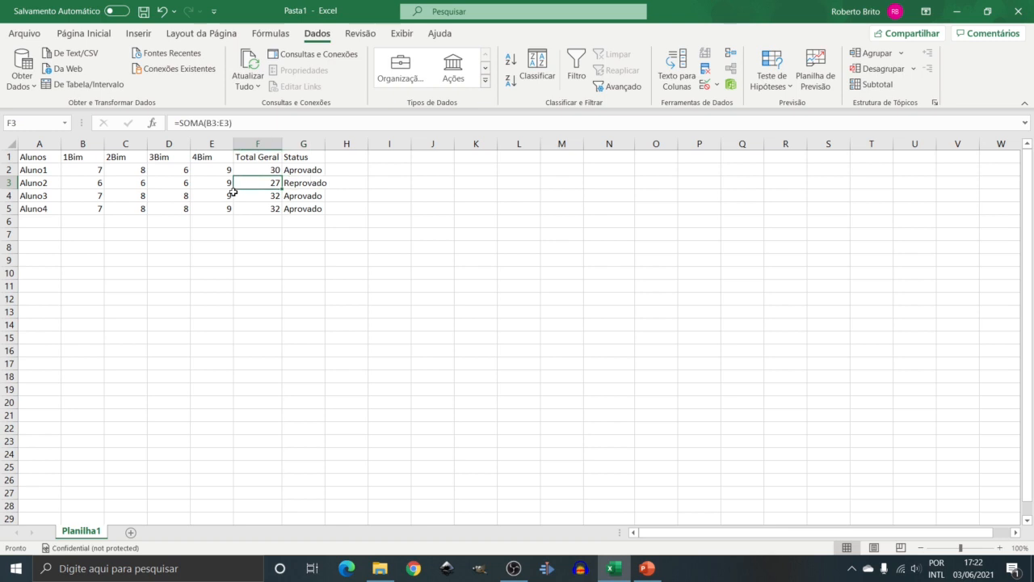
key("Right")
key("Left")
key("Left")
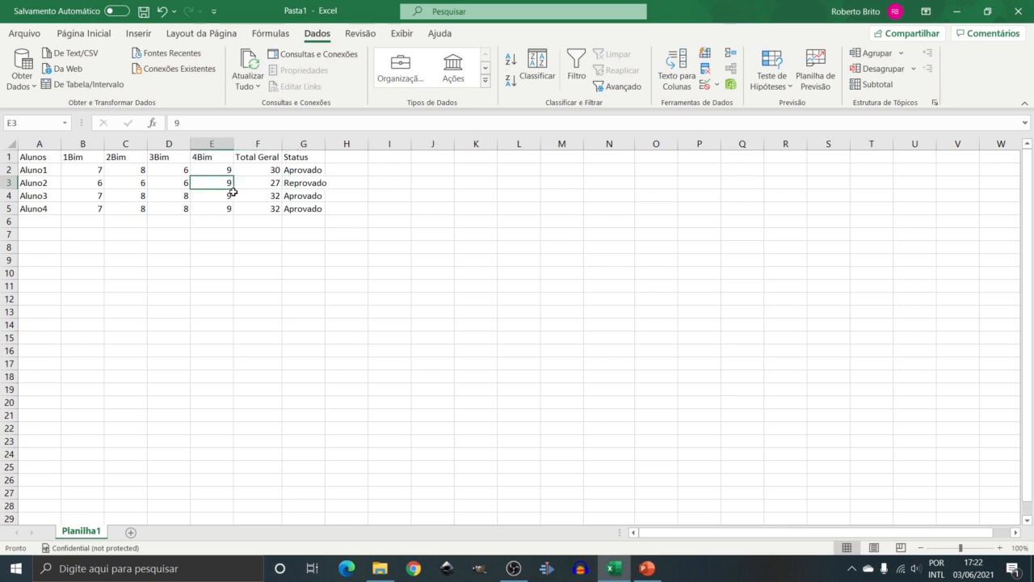
- Set Aluno3's 2Bim grade in C4 to 5
key("Down")
key("Left")
key("Left")
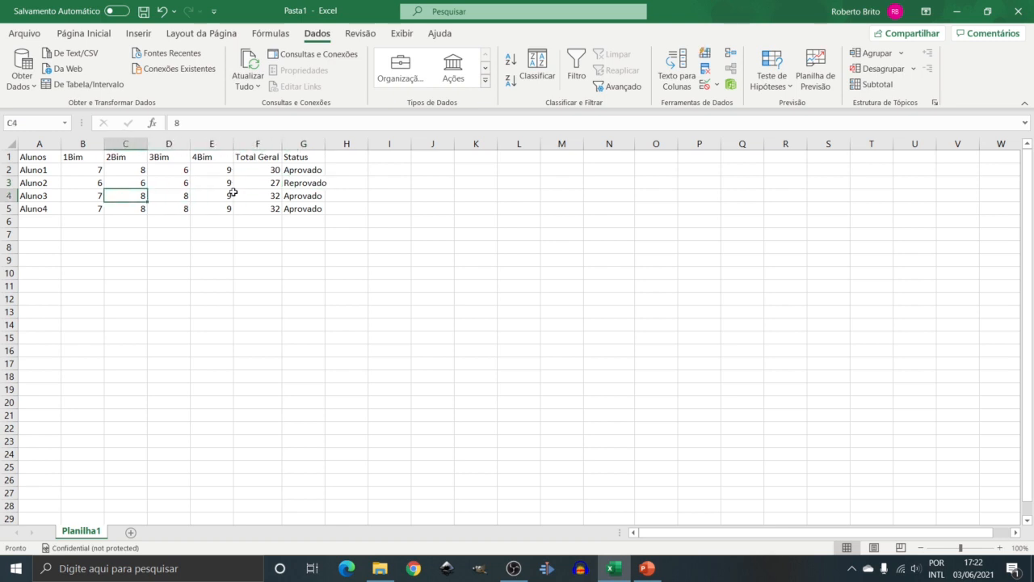
type("5")
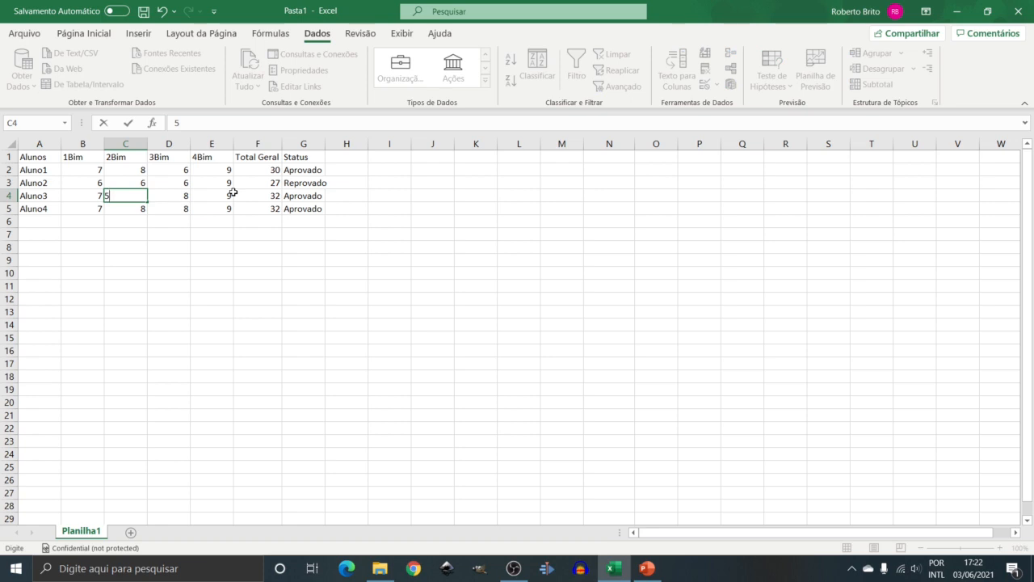
key("Return")
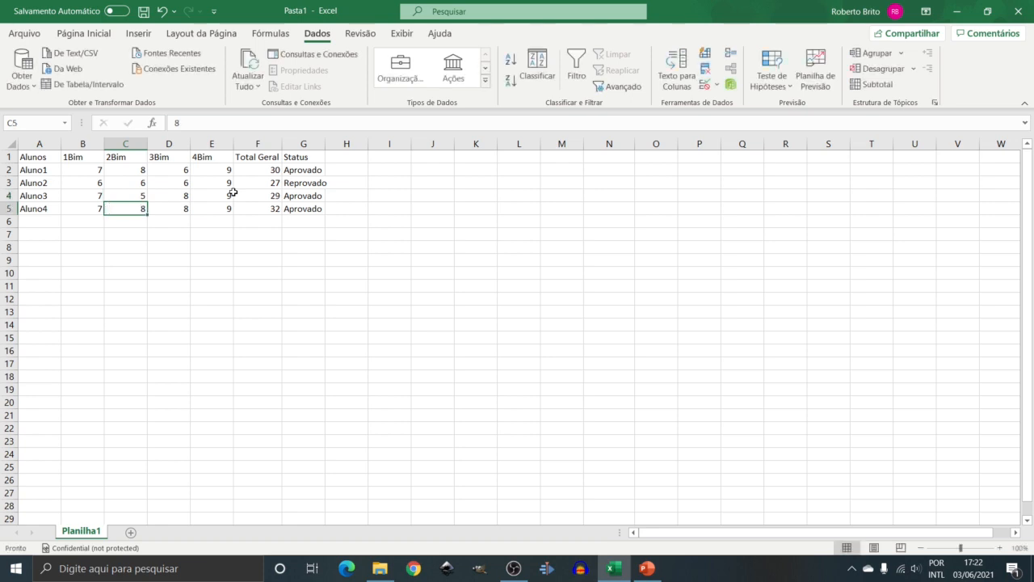
- Set Aluno3's 4Bim grade in E4 to 4 and slightly widen the Status column
key("Up")
key("Right")
key("Right")
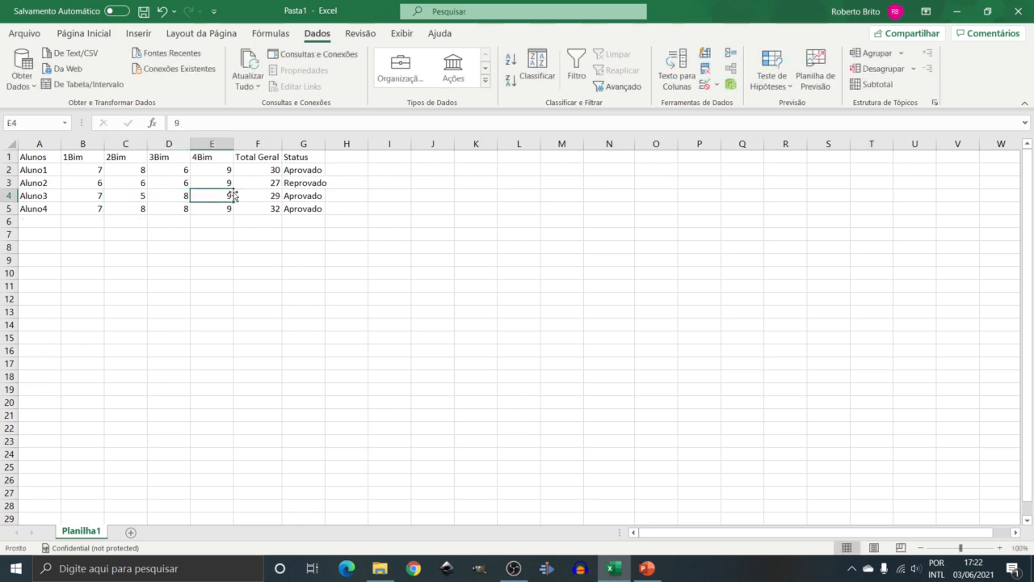
type("4")
key("Return")
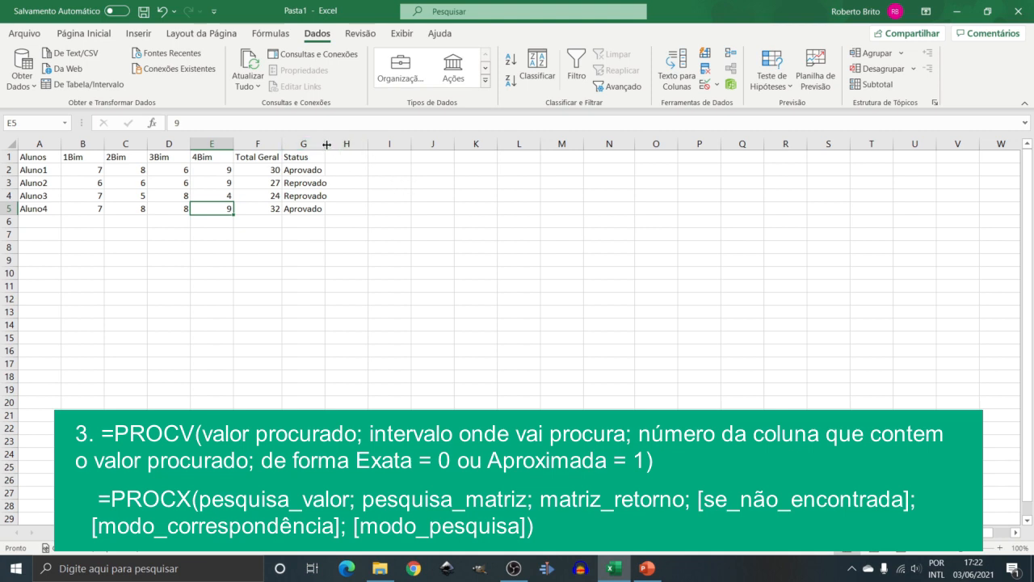
left_click_drag(327, 144, 332, 144)
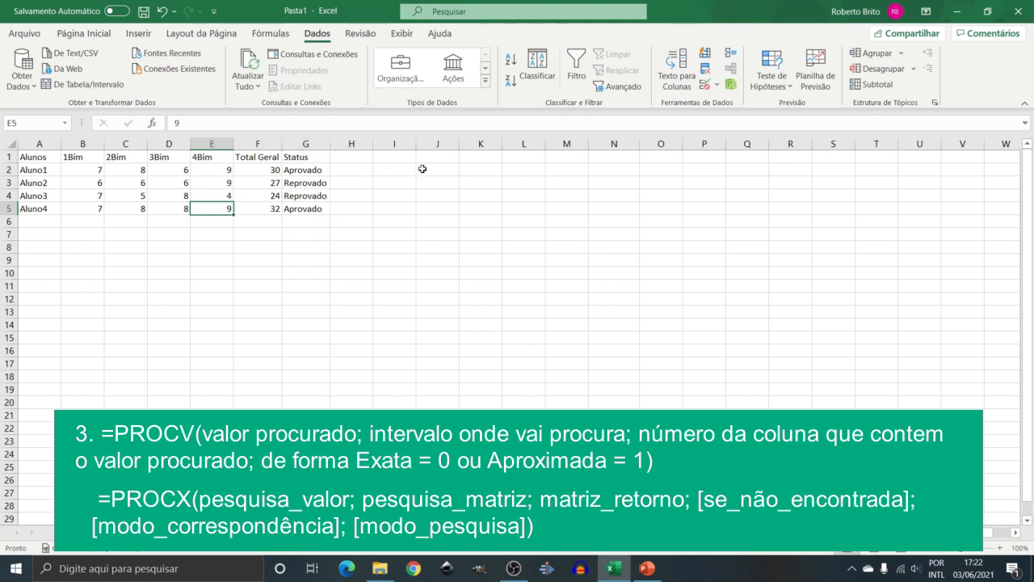
- Enter =PROCV(H2;A:F;6;0) in I2 to look up the Total Geral of the student named in H2 with an exact match
left_click(391, 169)
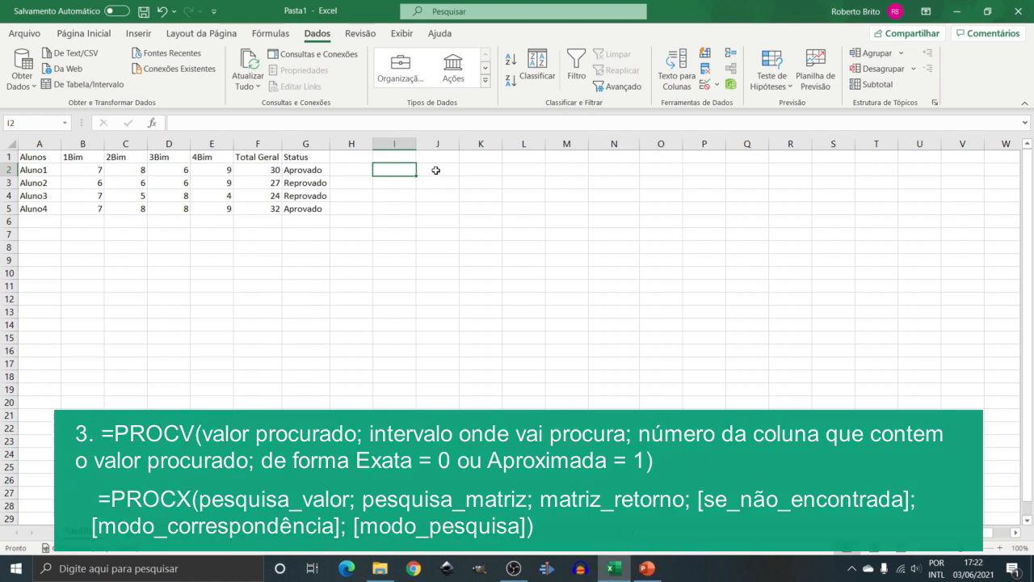
type("=")
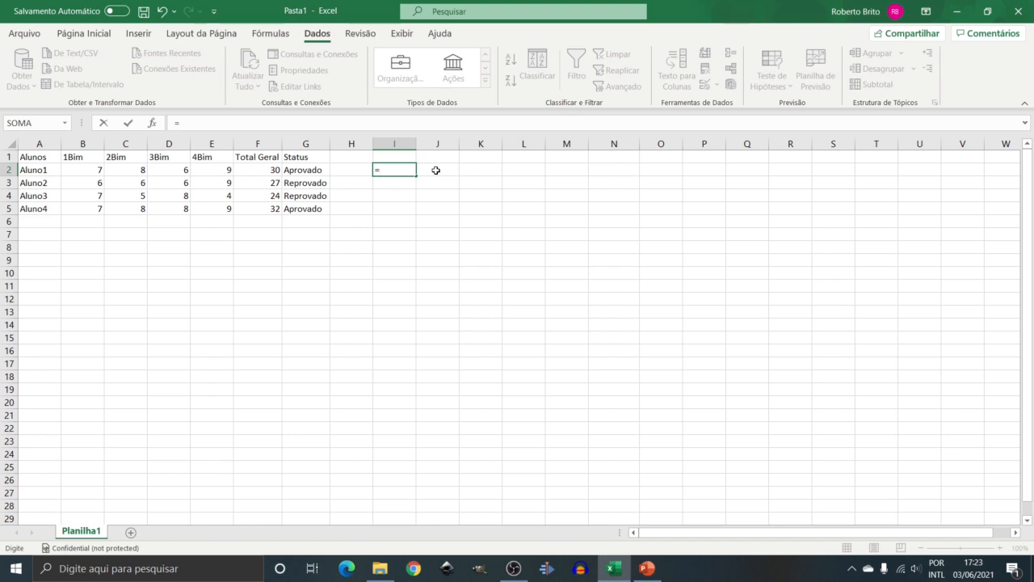
type("procv(")
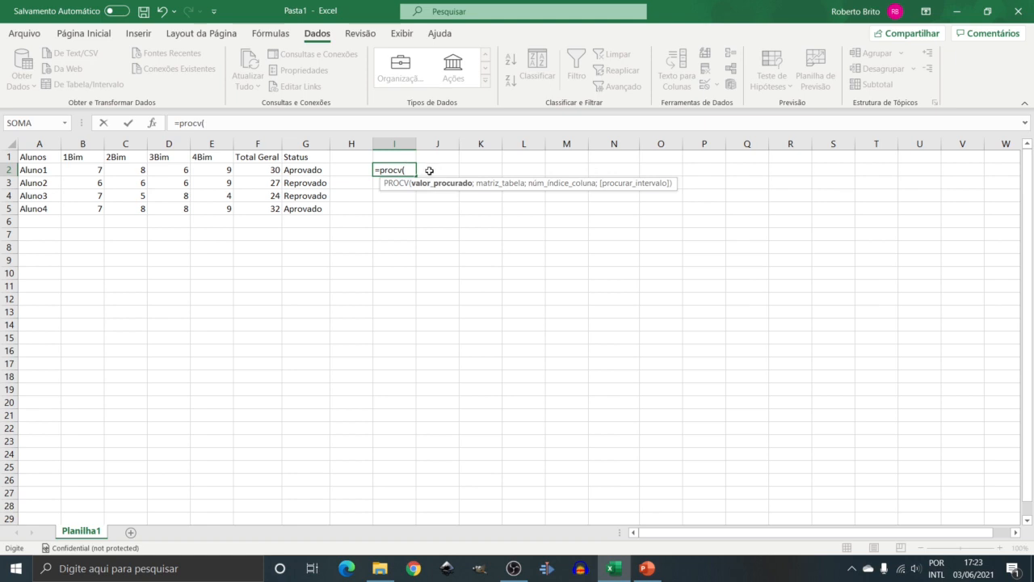
left_click(348, 172)
type(";")
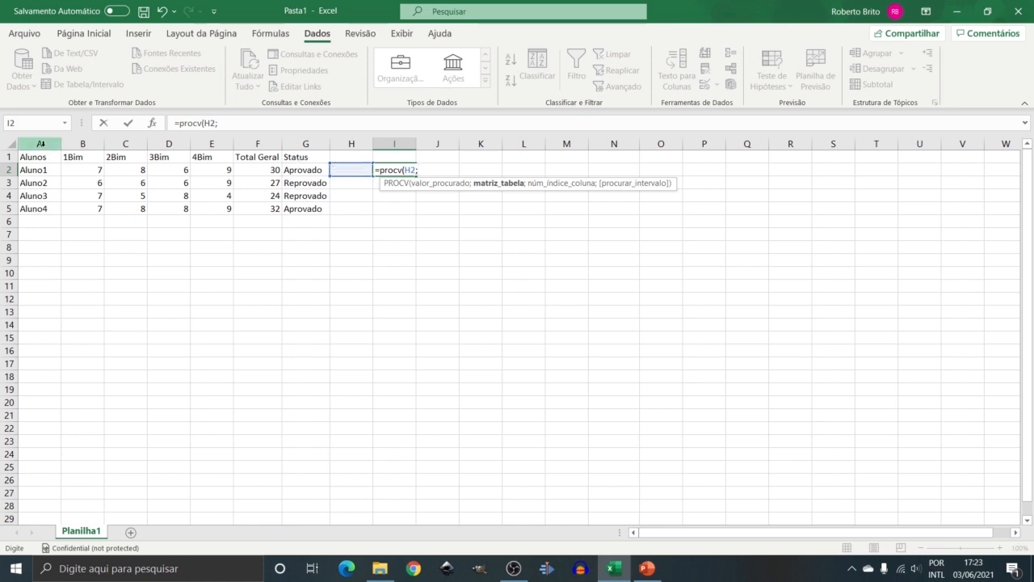
left_click_drag(40, 144, 223, 164)
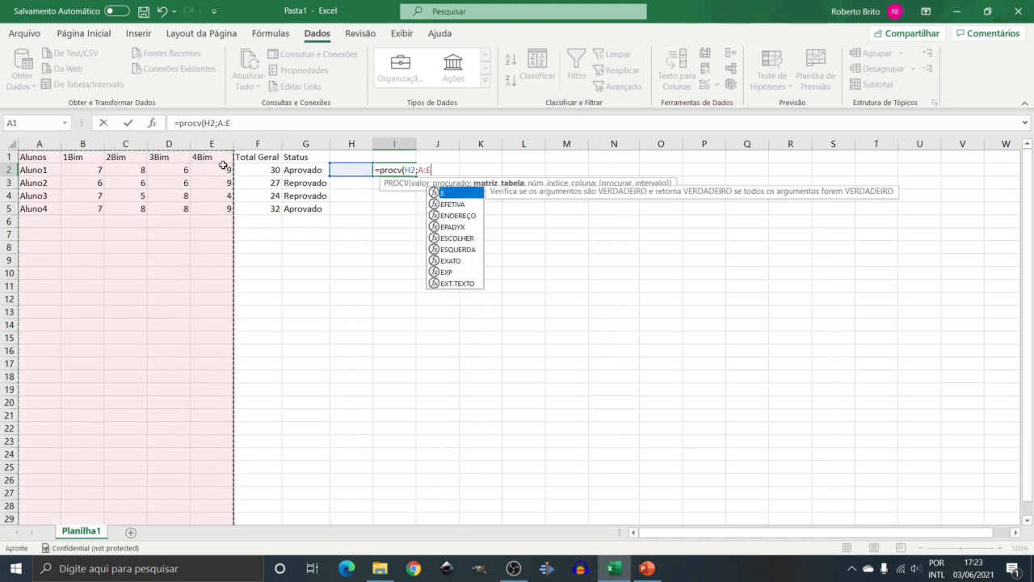
left_click(241, 123)
key("BackSpace")
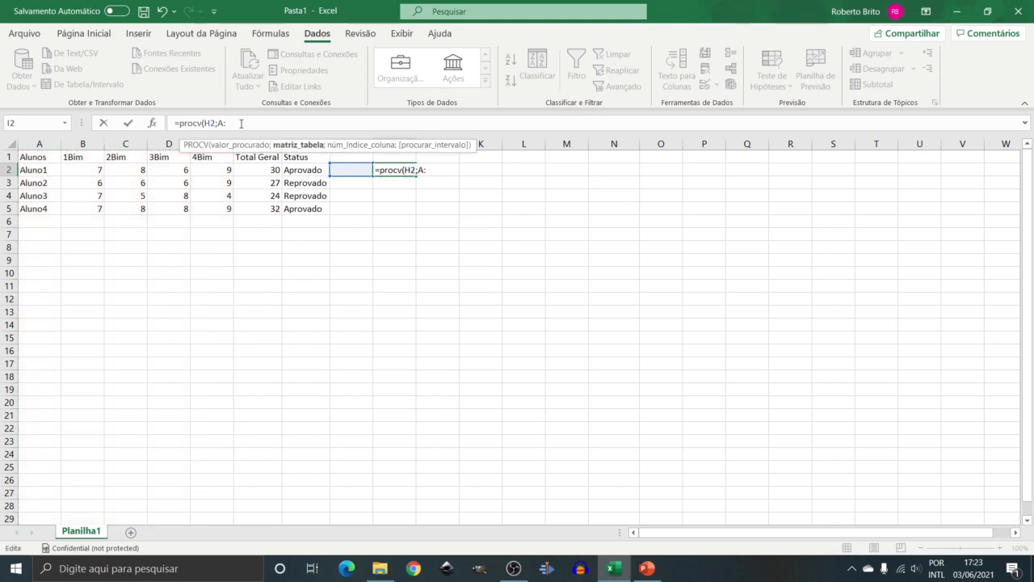
type("F")
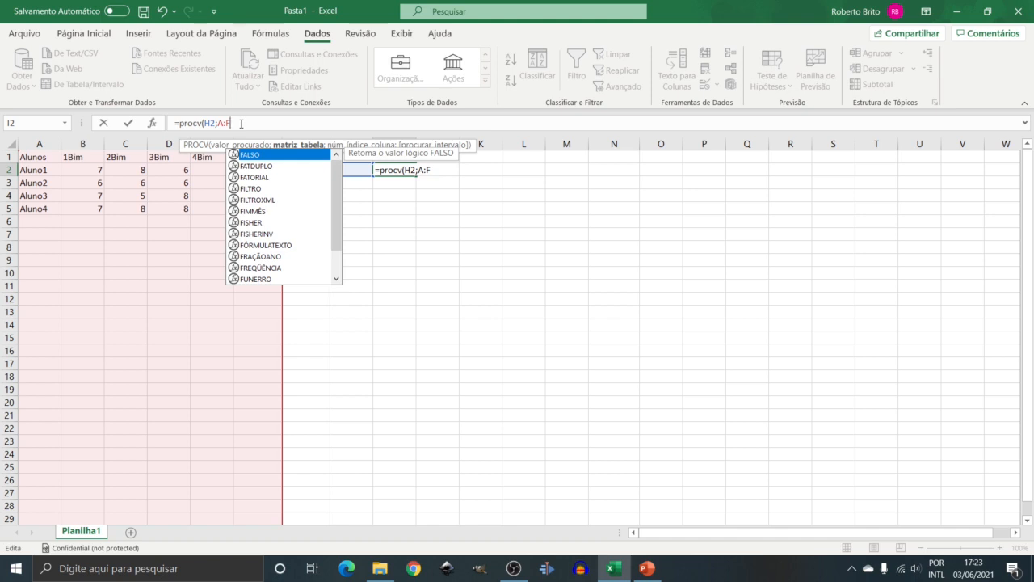
type(";")
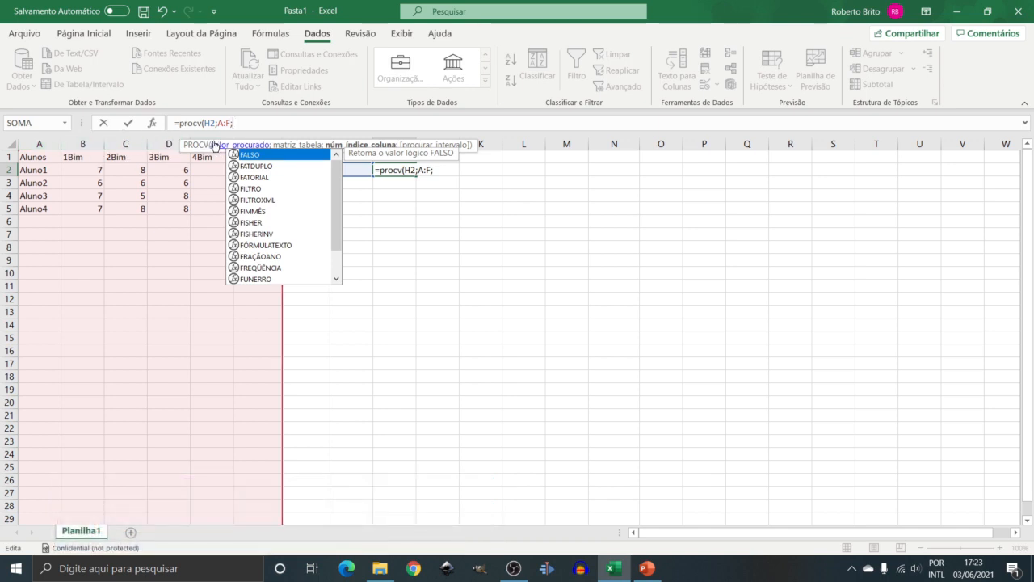
left_click(267, 131)
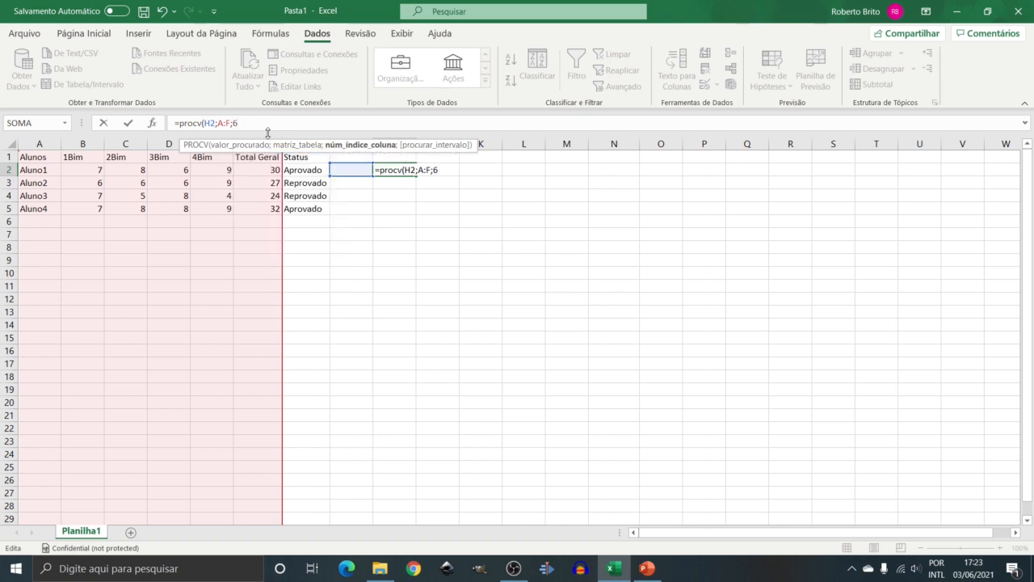
type(";0")
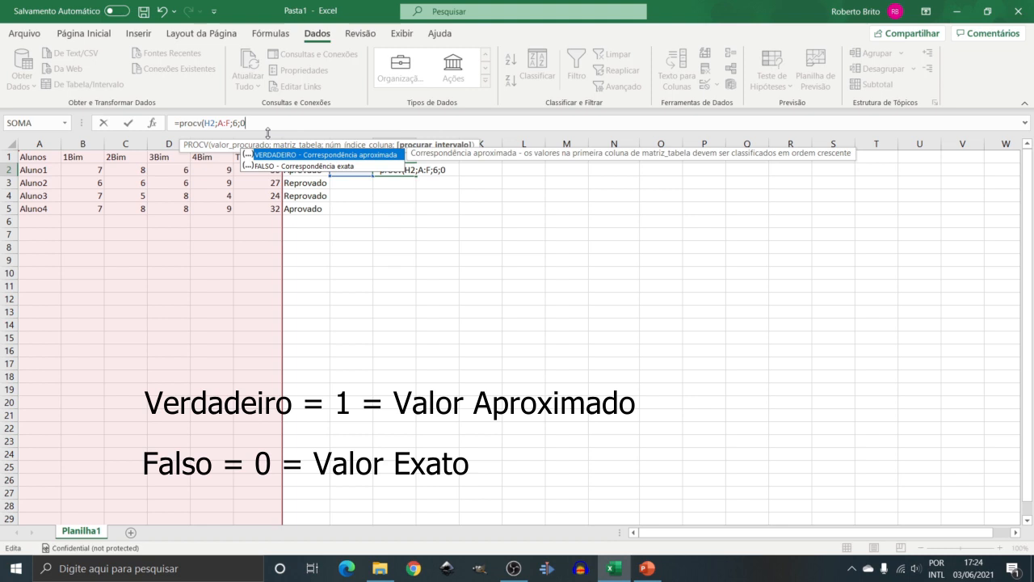
type(")")
key("Return")
- Enter Aluno2 in H2 as the lookup value for the PROCV formula
key("Up")
key("Left")
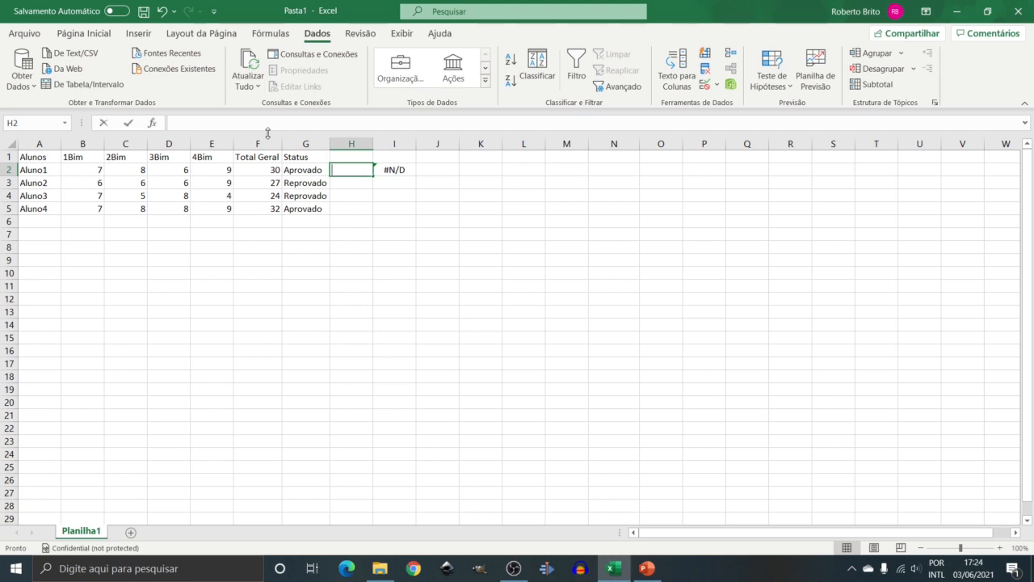
type("Aluno")
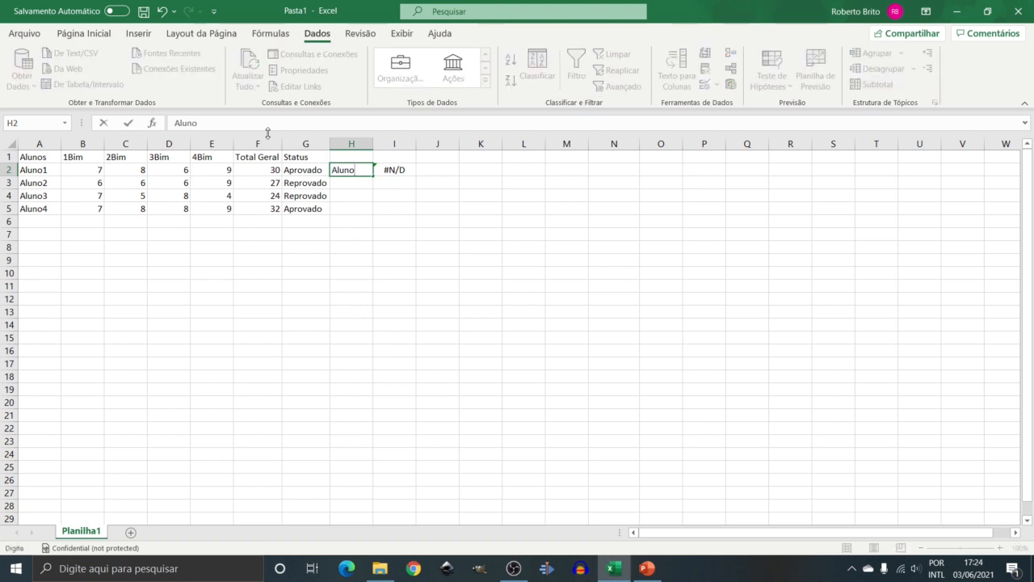
type("2")
key("Return")
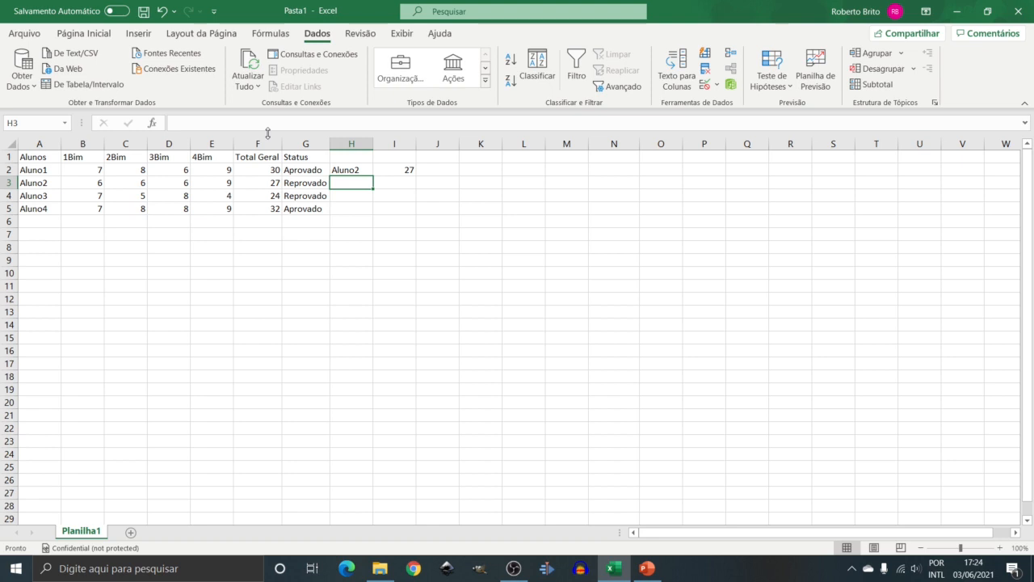
- Change the lookup value in H2 to Aluno3
key("Up")
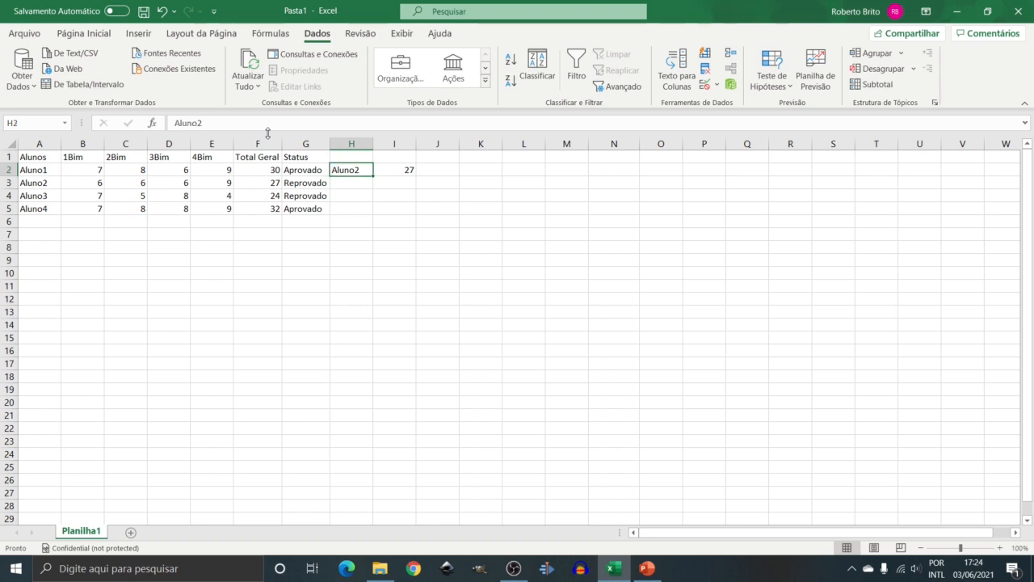
key("F2")
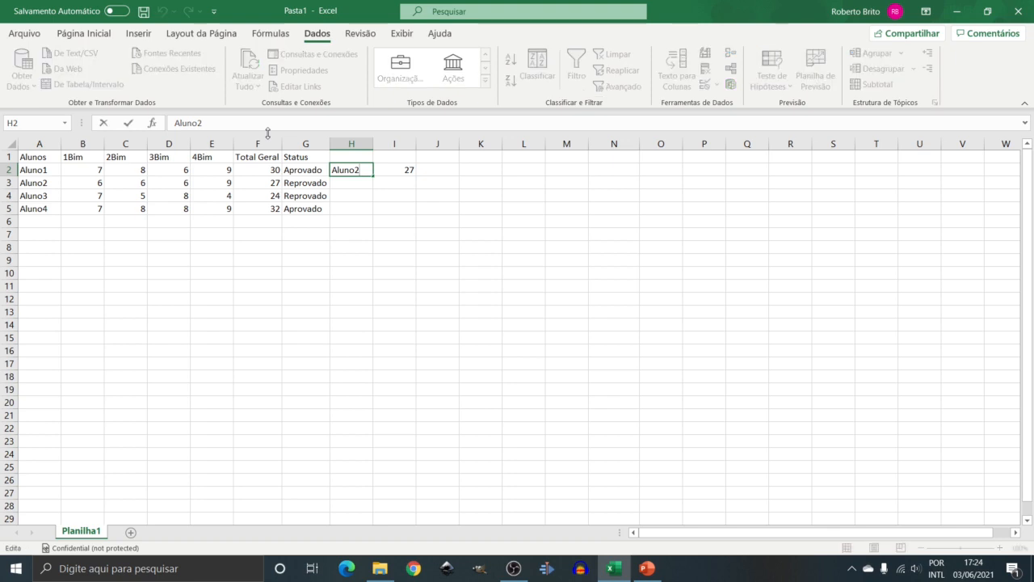
key("BackSpace")
type("3")
key("Return")
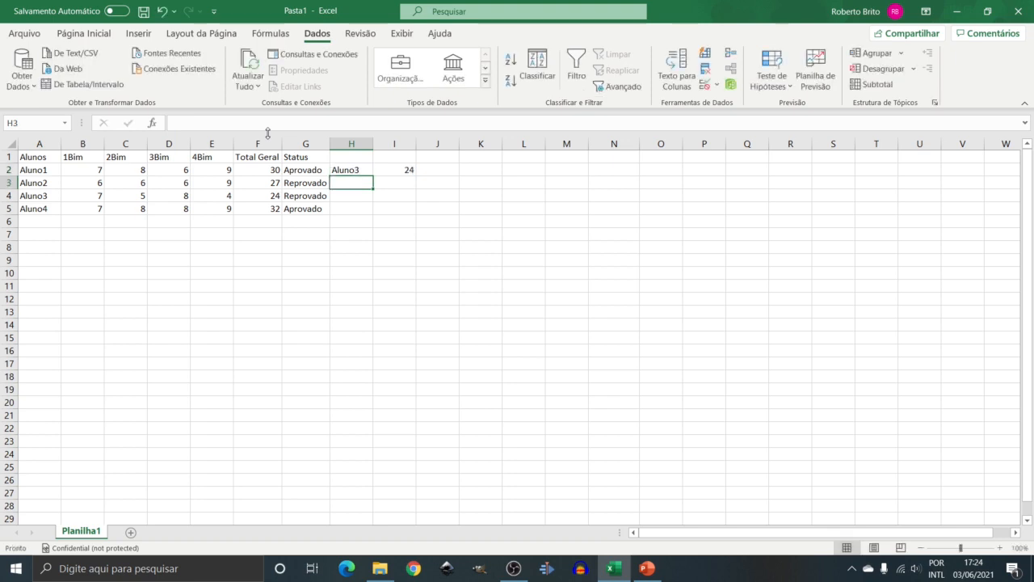
- Review the PROCV formula in I2, its lookup cell H2 and its search range of columns A to F
left_click(406, 170)
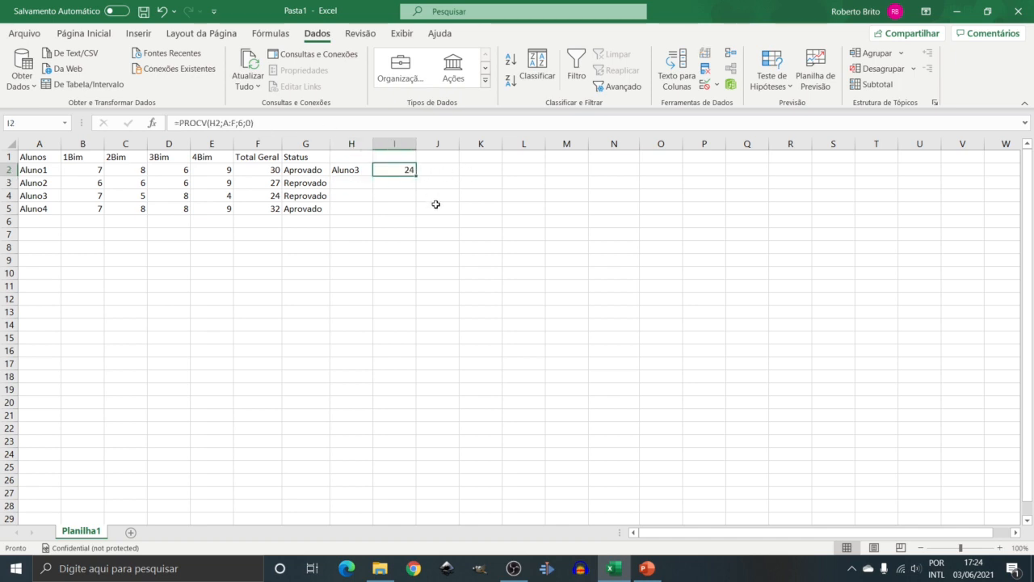
left_click(353, 170)
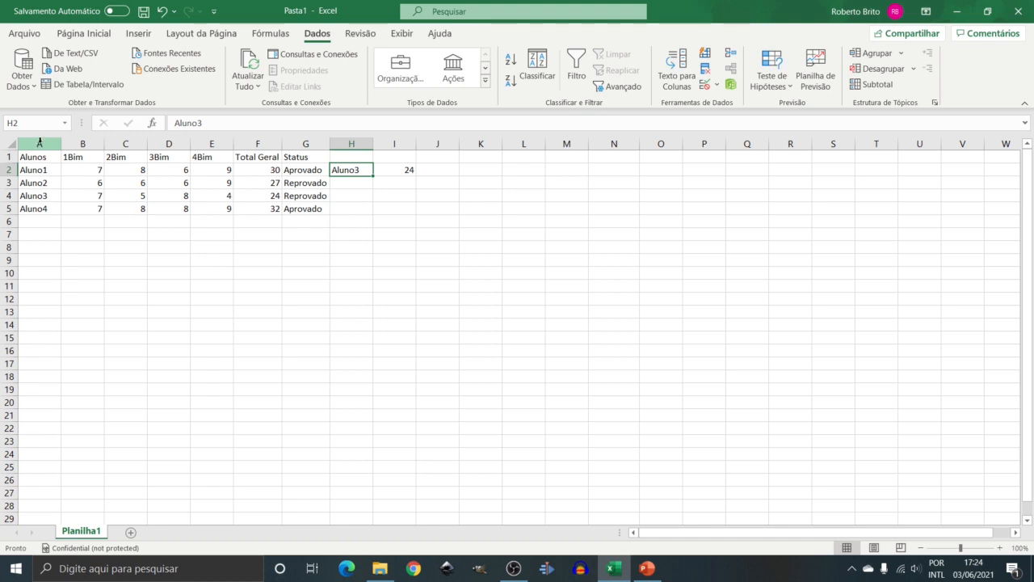
left_click_drag(39, 140, 267, 140)
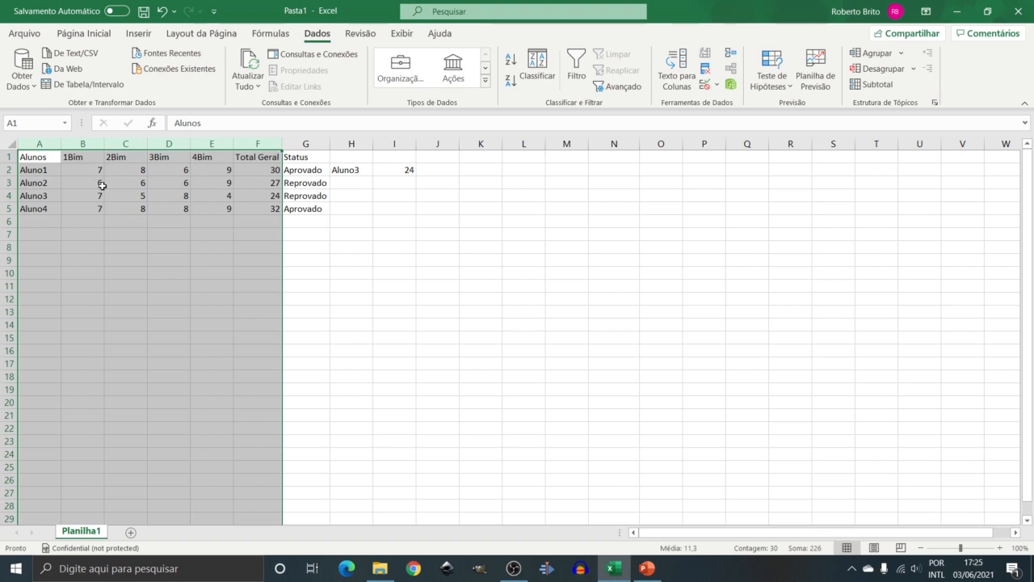
- Start a PROCX formula in I3 with H2 as lookup value, column G as search array and column A as return array
left_click(402, 184)
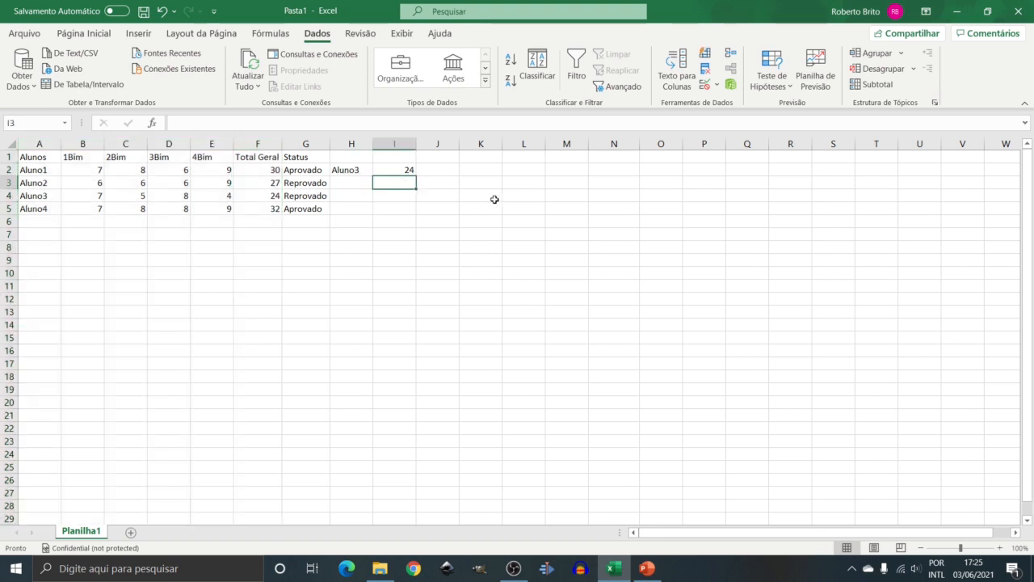
type("=")
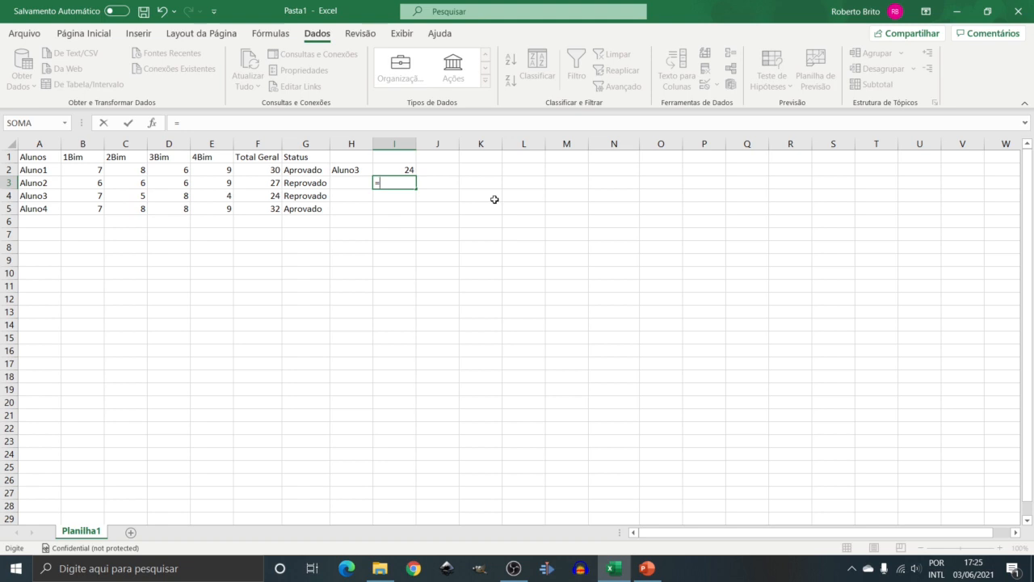
type("proc")
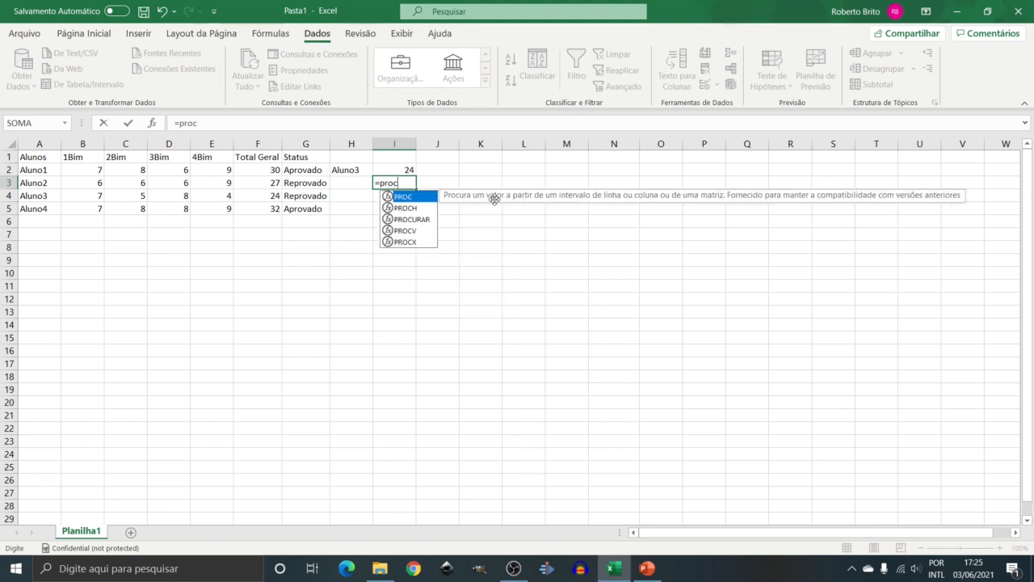
type("x(")
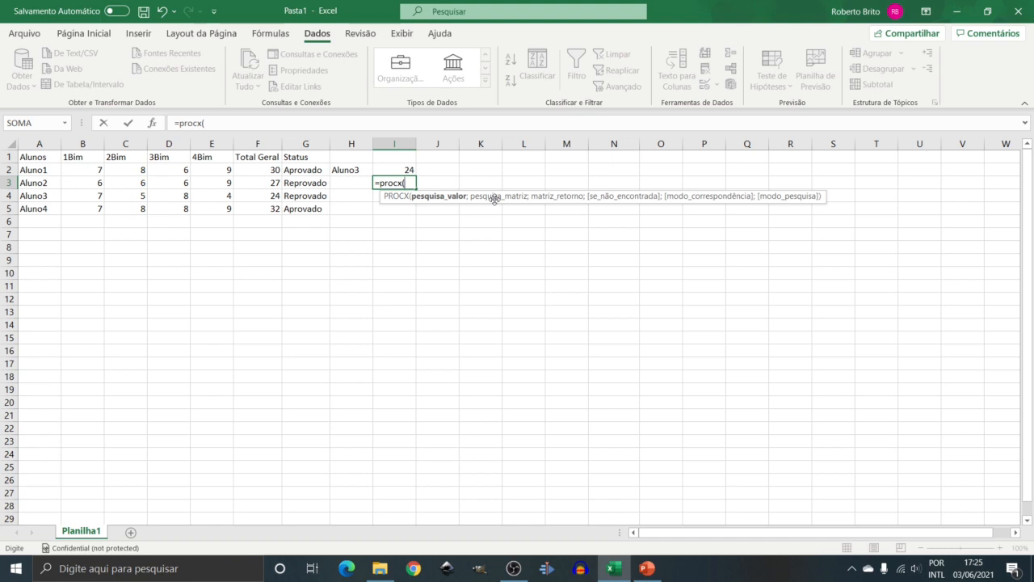
left_click(348, 170)
type(";")
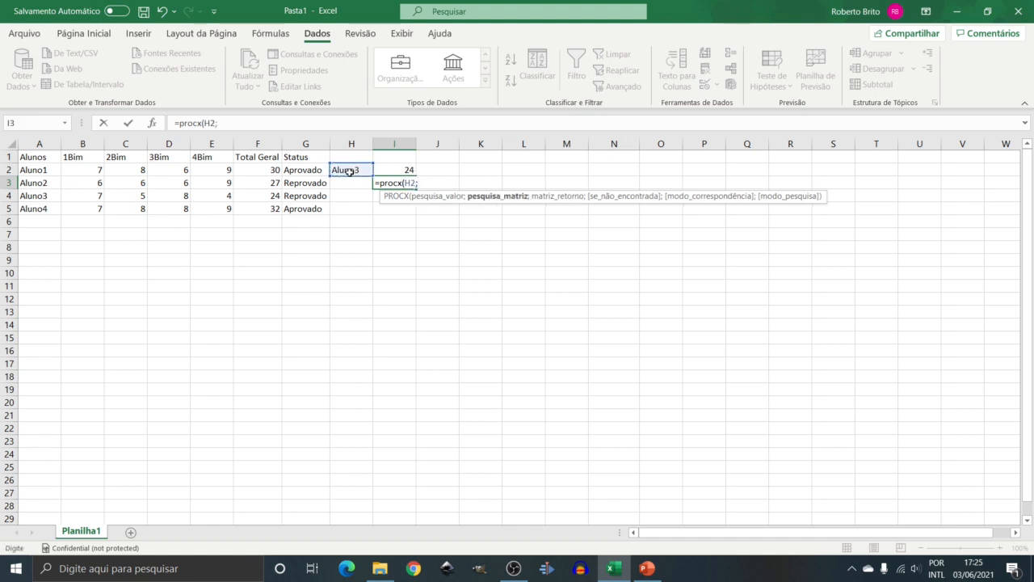
left_click(294, 139)
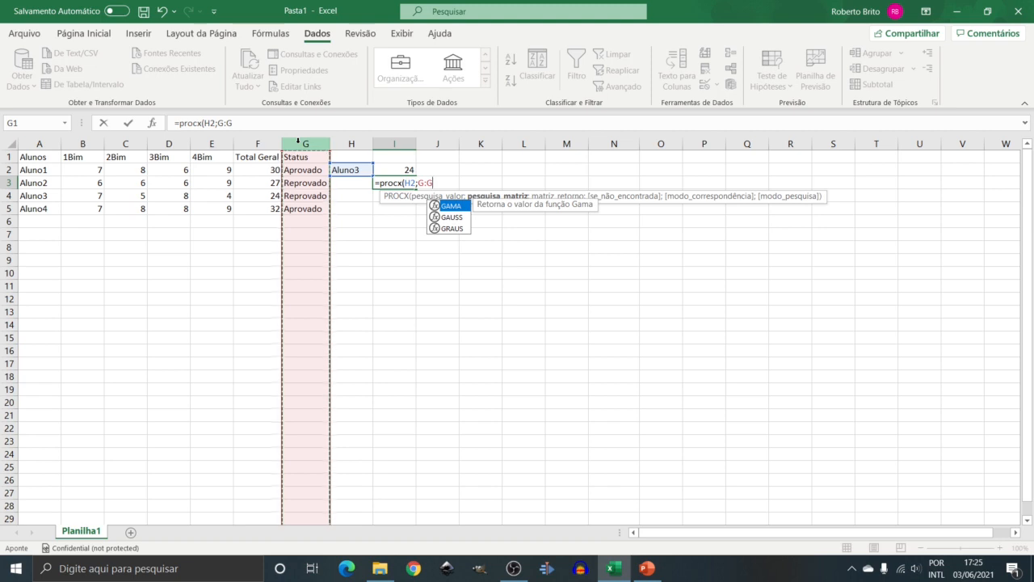
type(";")
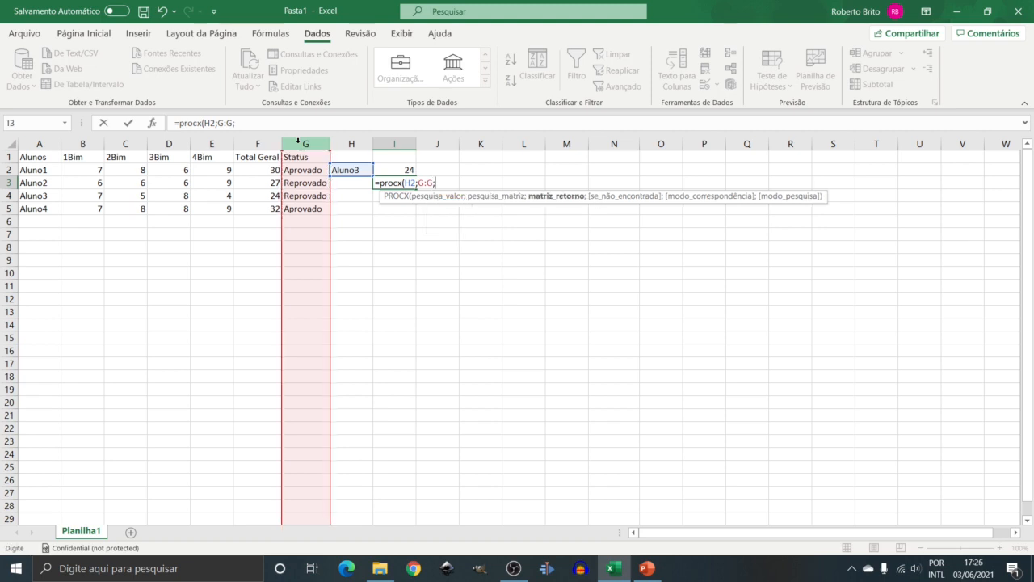
left_click(37, 140)
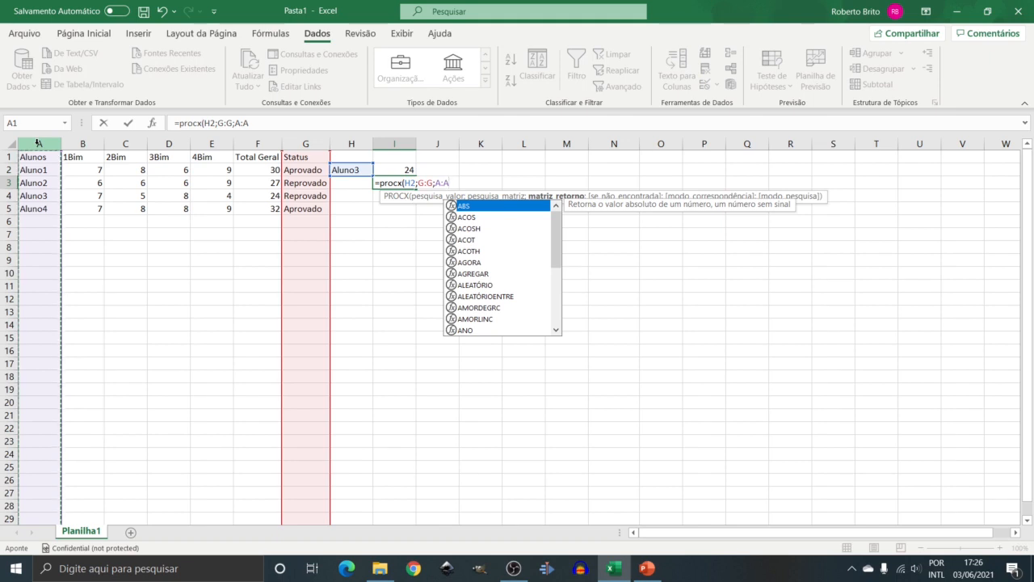
type(";")
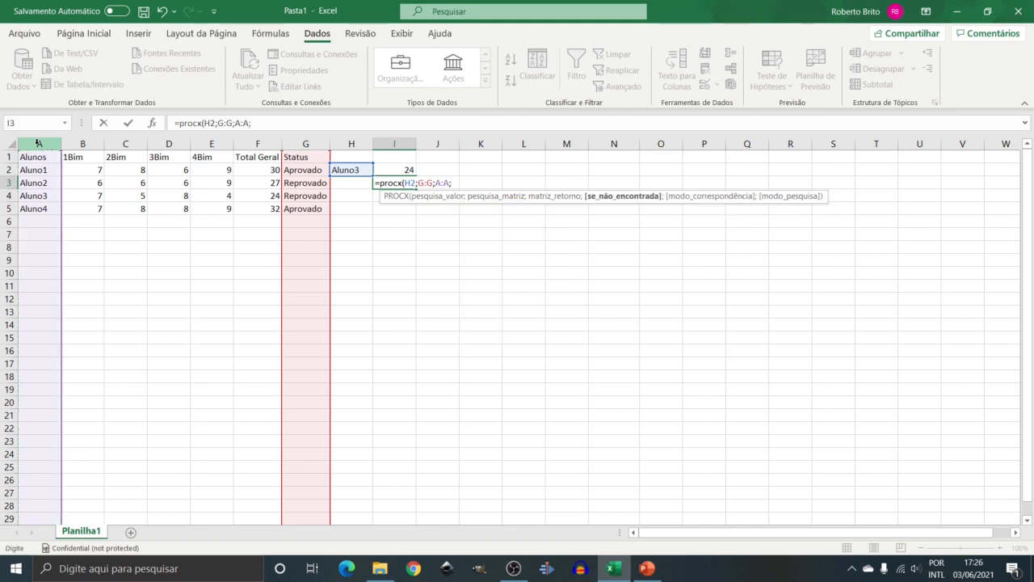
- Complete the PROCX formula in I3 with "Valor não encontrado" as its not-found text
type("\"")
type("Aluno N")
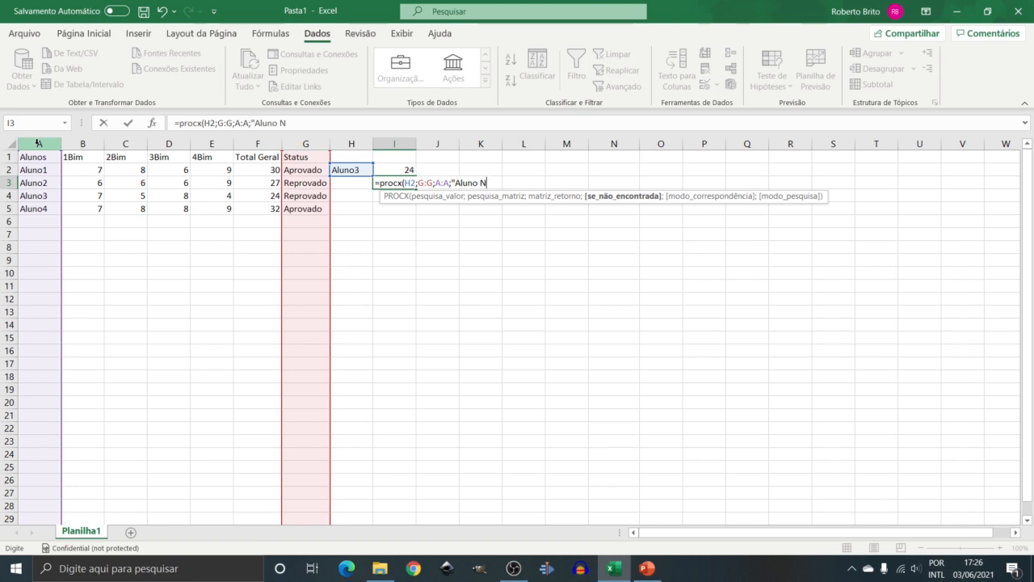
key("BackSpace")
key("BackSpace")
key("BackSpace")
key("BackSpace")
key("BackSpace")
key("BackSpace")
key("BackSpace")
type("Valor não en")
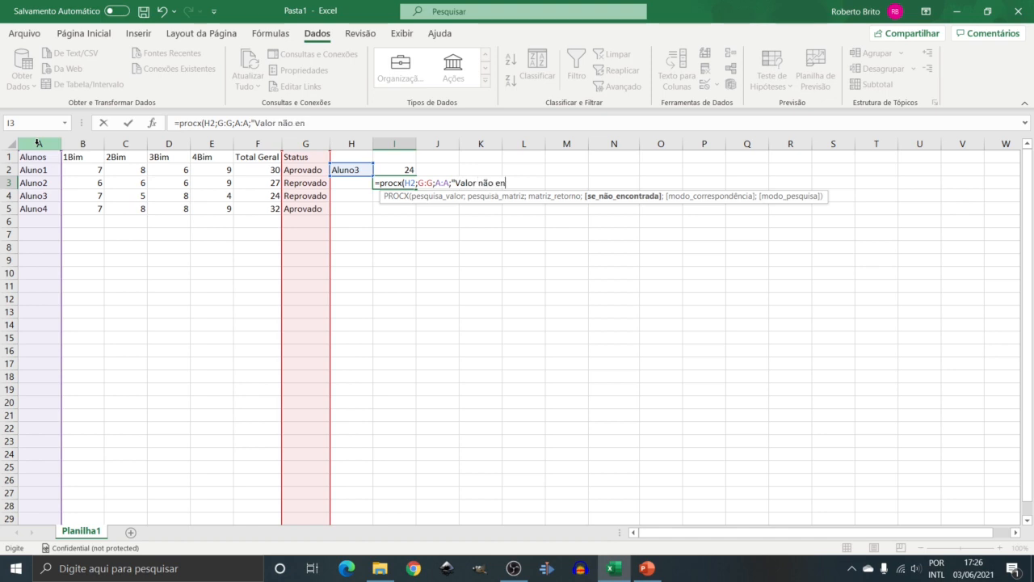
type("conotra")
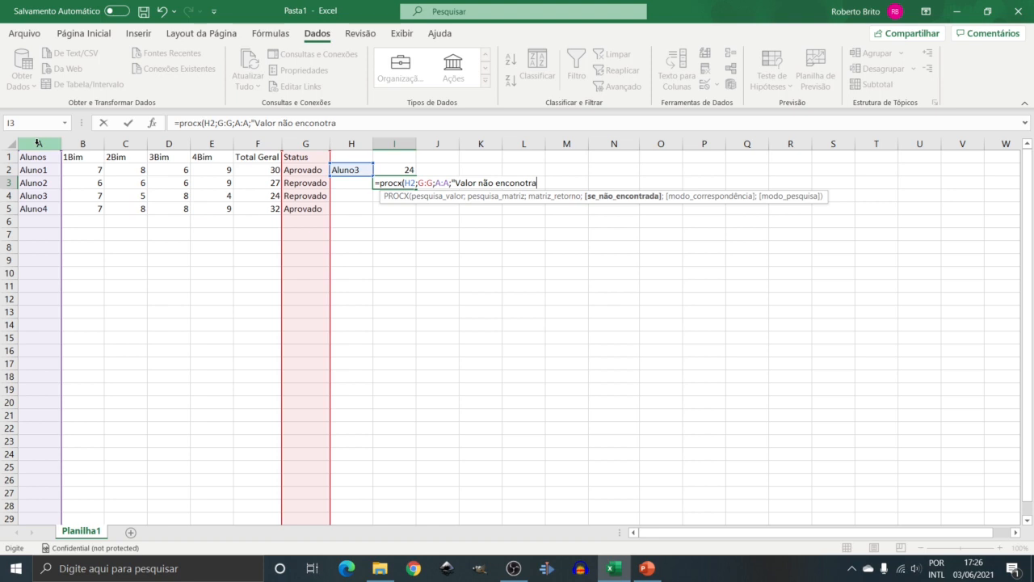
key("BackSpace")
key("BackSpace")
key("BackSpace")
key("BackSpace")
type("trado\"")
key("BackSpace")
type("\")")
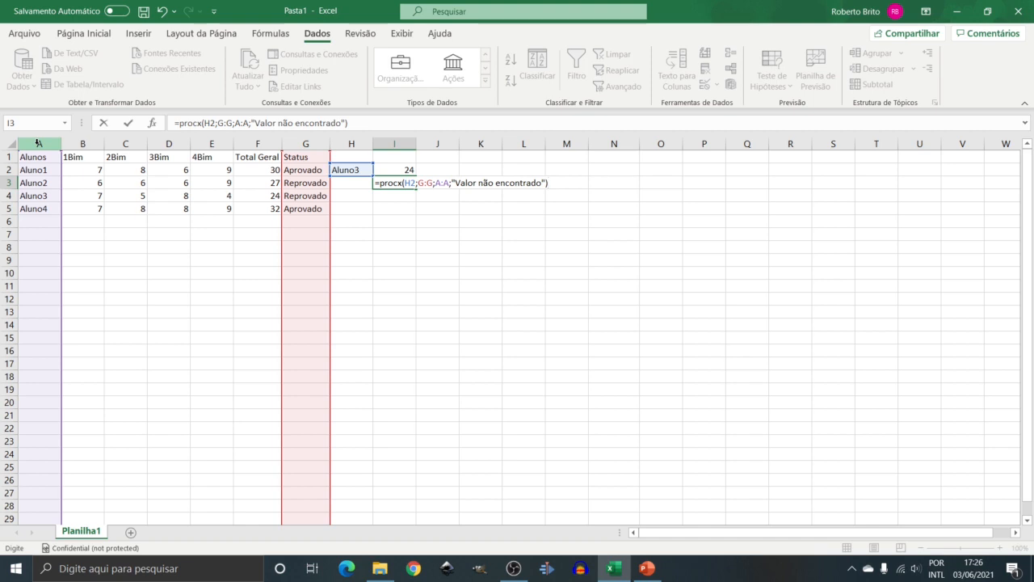
key("Return")
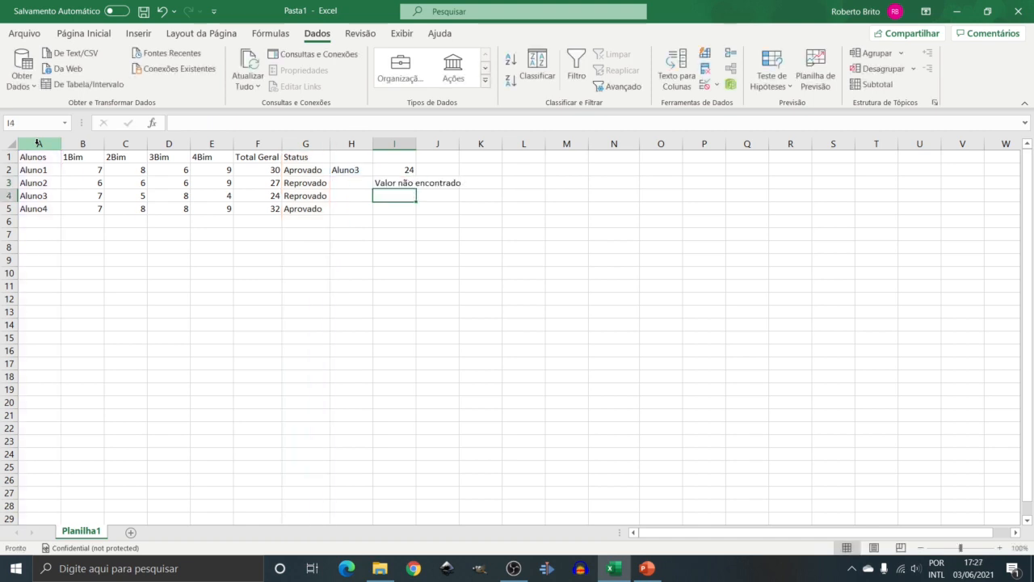
- Change the lookup value in H2 to Aprovado
key("Up")
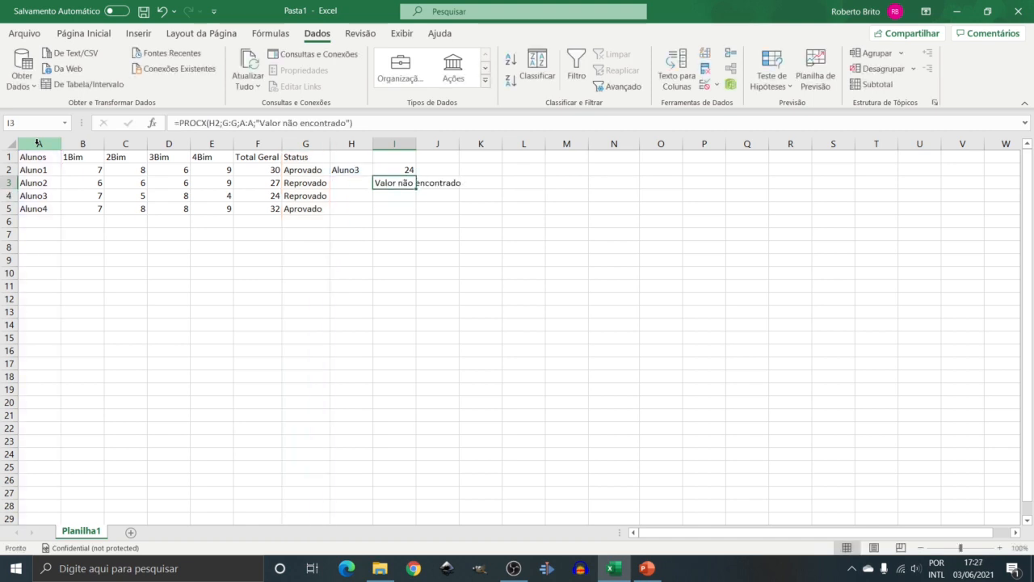
key("Left")
key("Up")
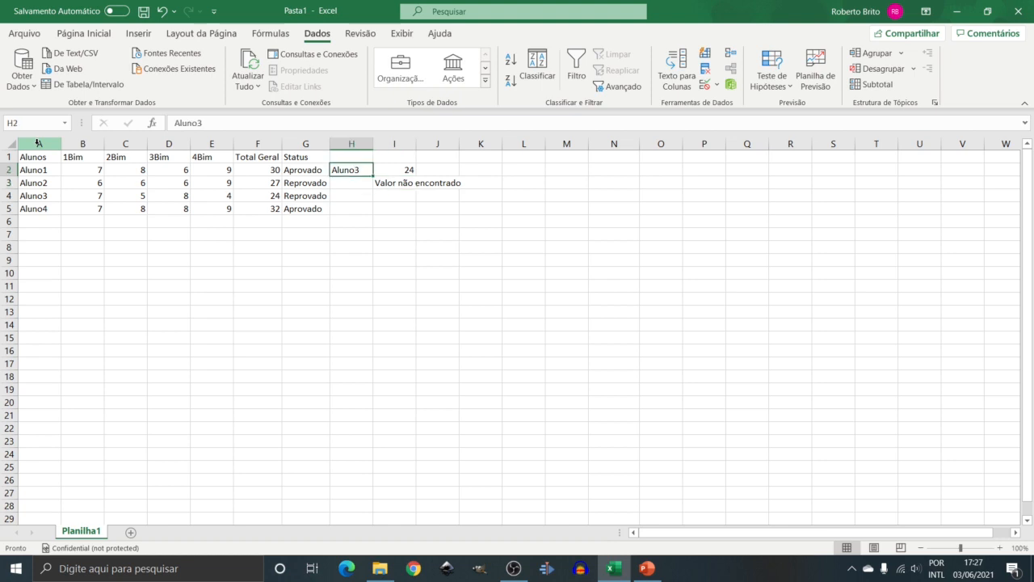
type("Aproc")
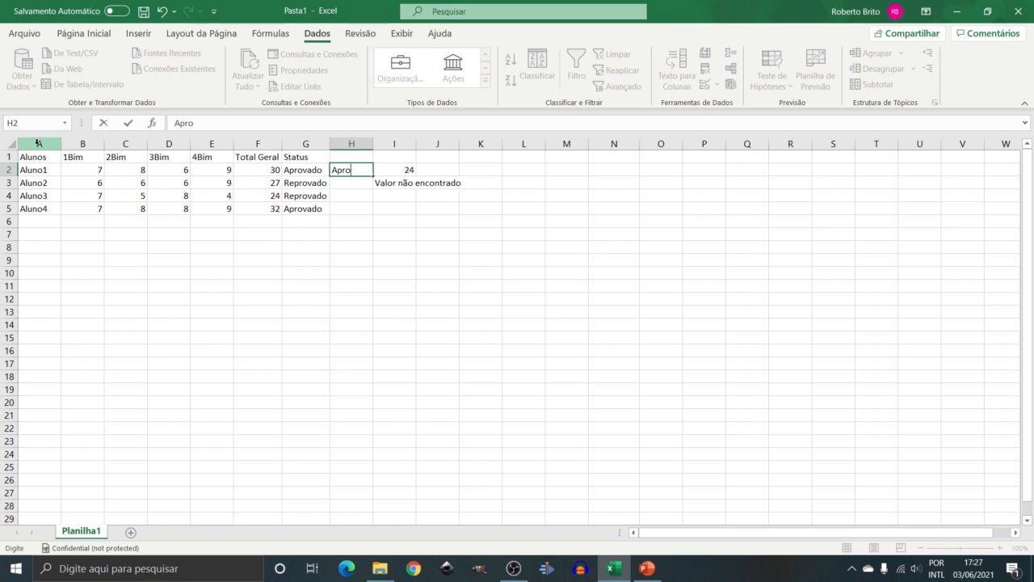
key("BackSpace")
type("vado")
key("Return")
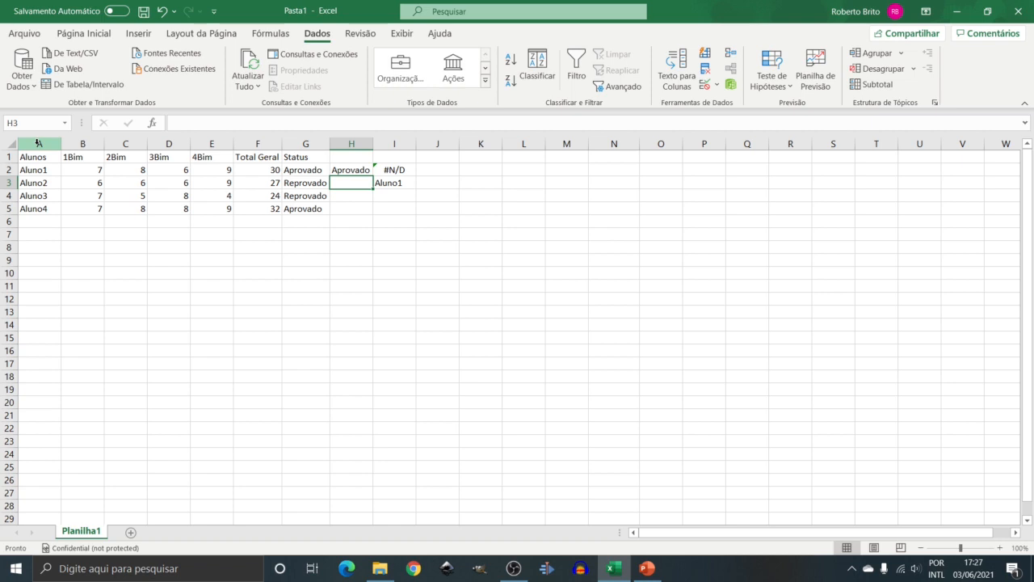
- Examine lookup cell H2, the Status and Alunos columns, and compare the PROCX formula in I3 with the PROCV formula in I2
key("Up")
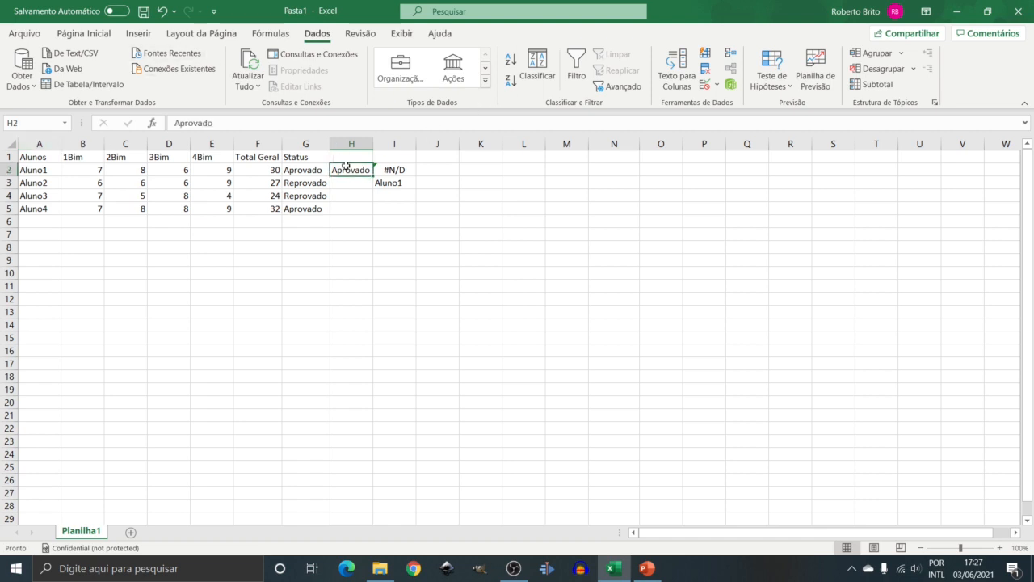
left_click(311, 143)
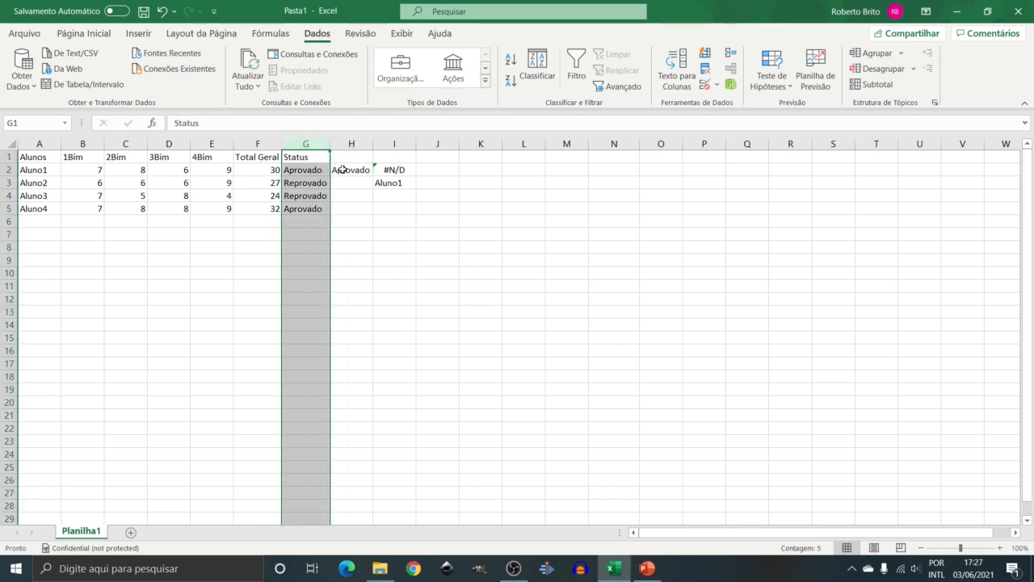
left_click(343, 169)
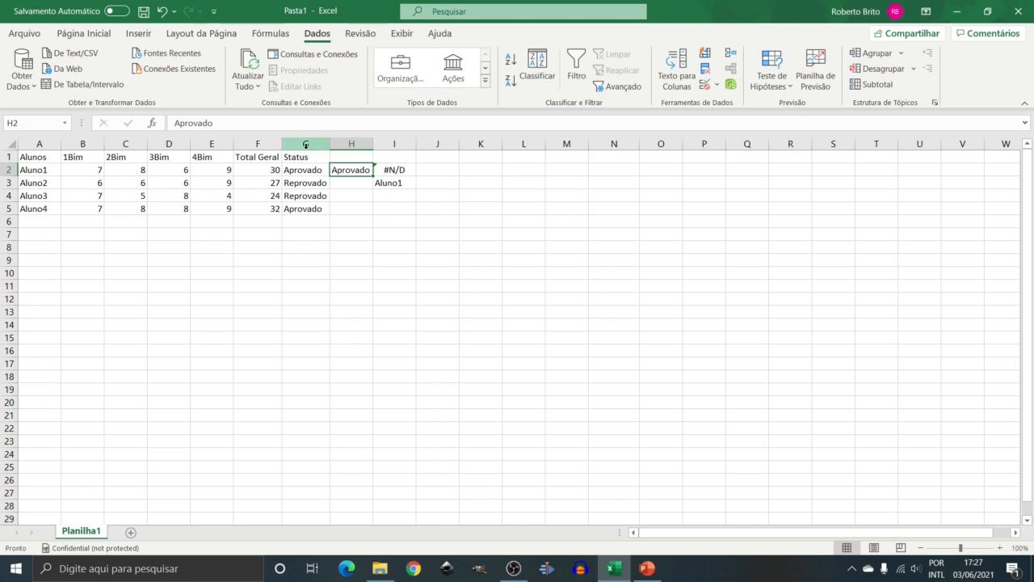
left_click(306, 144)
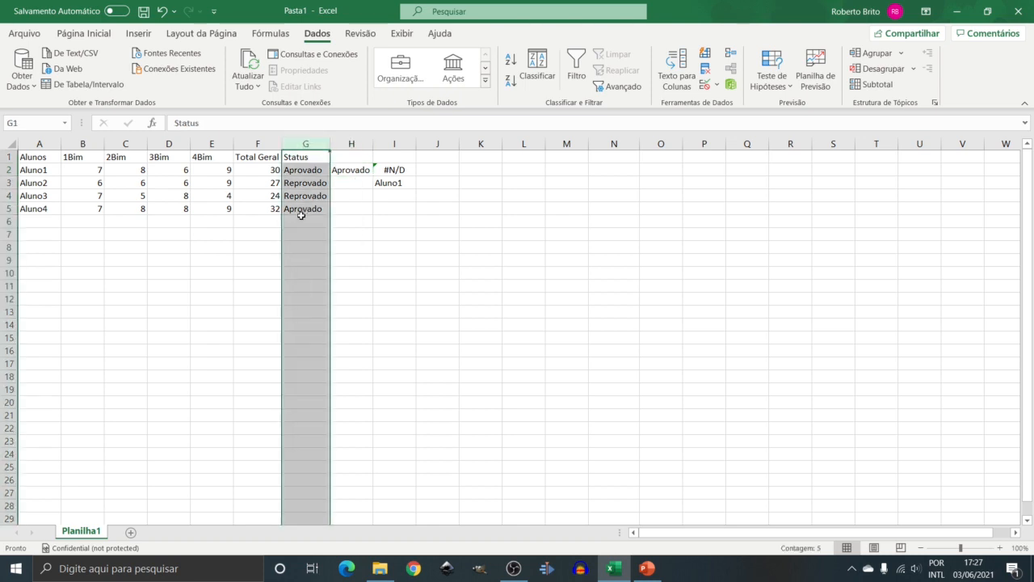
left_click(30, 144)
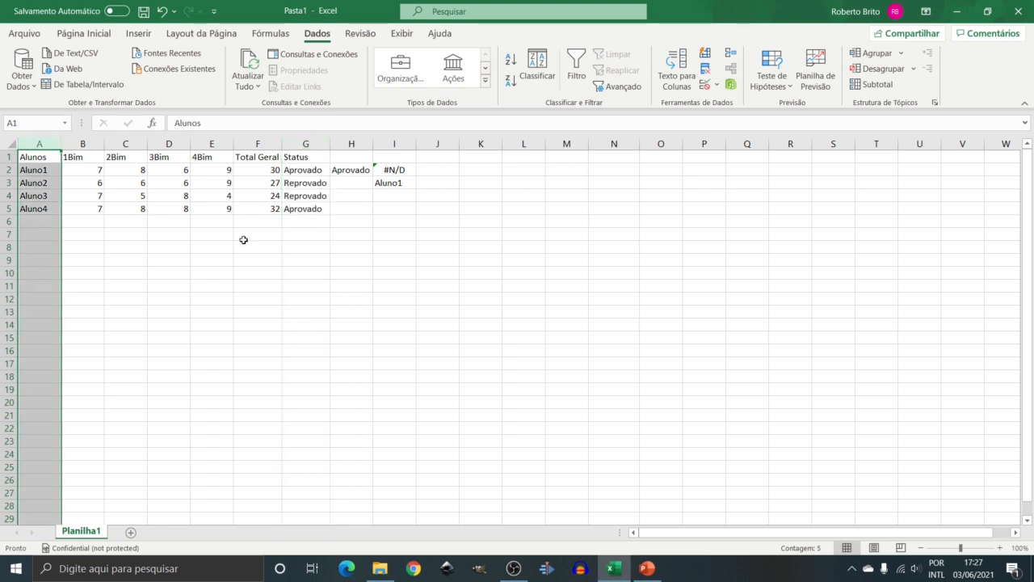
left_click(390, 182)
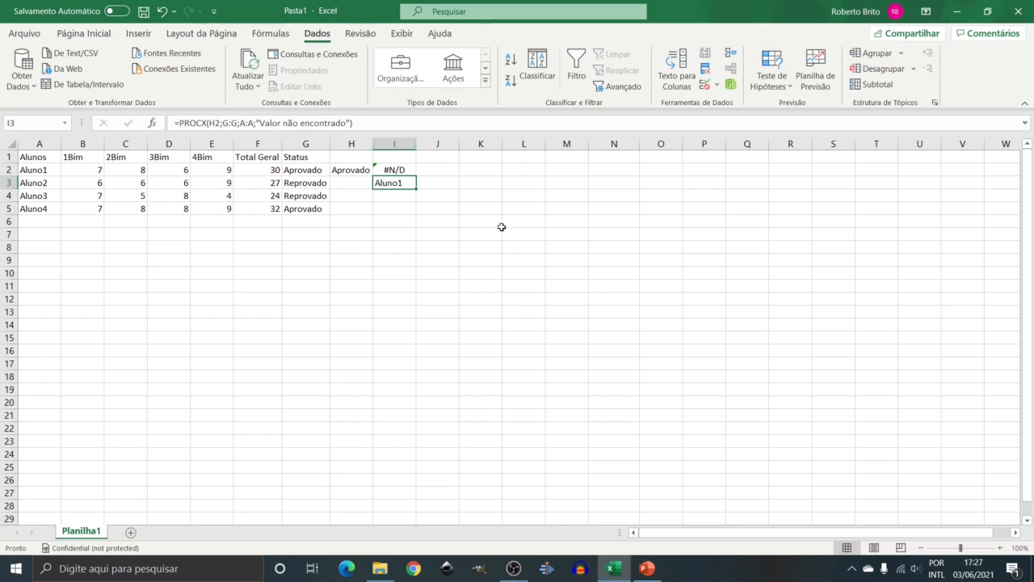
left_click(389, 169)
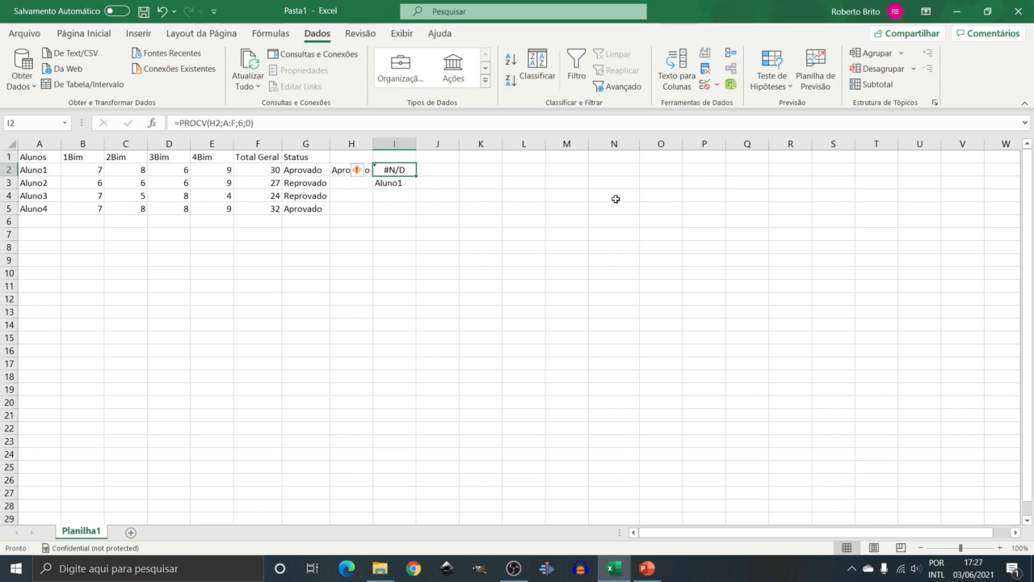
left_click(403, 182)
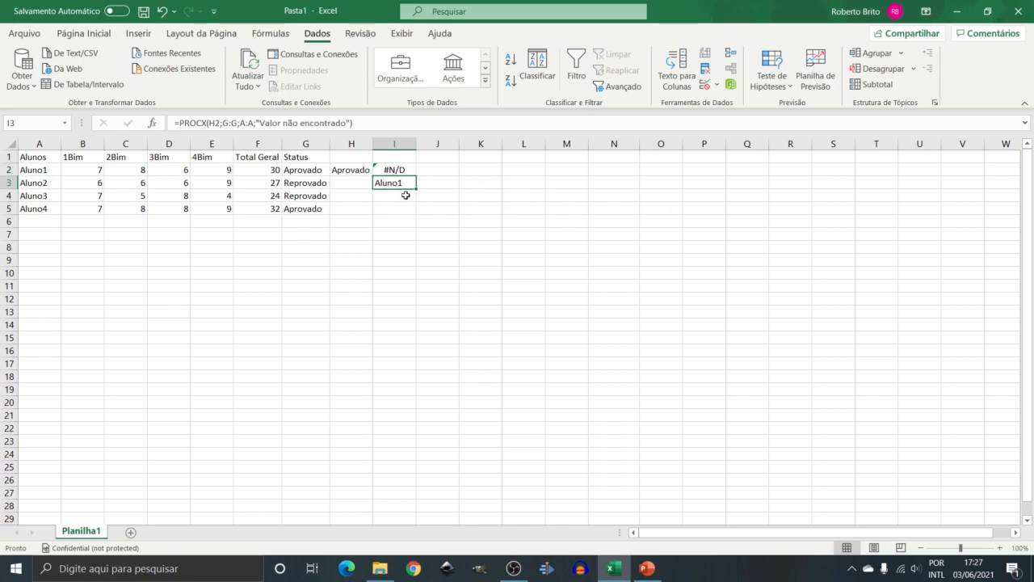
- Set the lookup value in H2 to 4 and check the PROCX result in I3
left_click(344, 168)
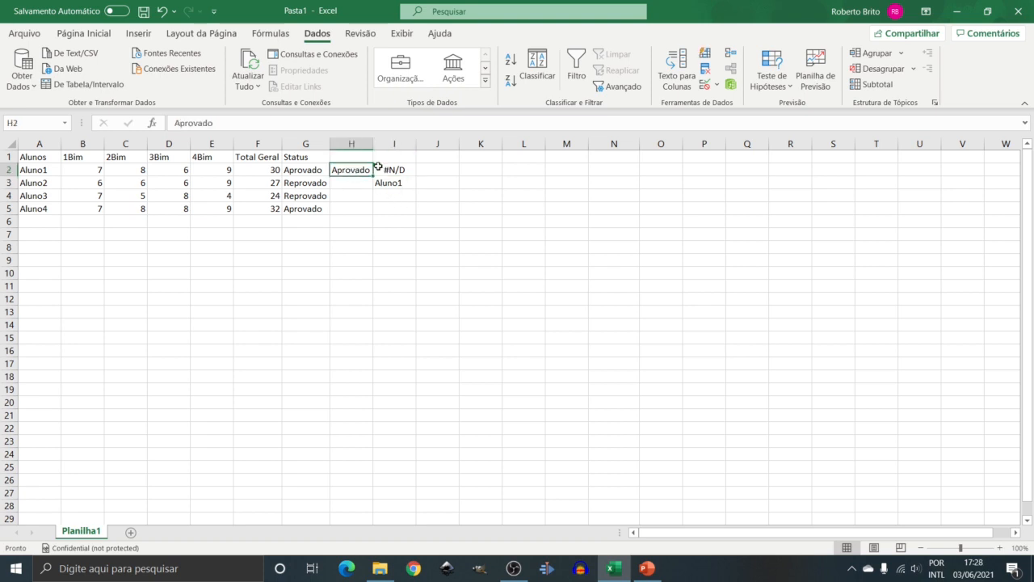
type("4")
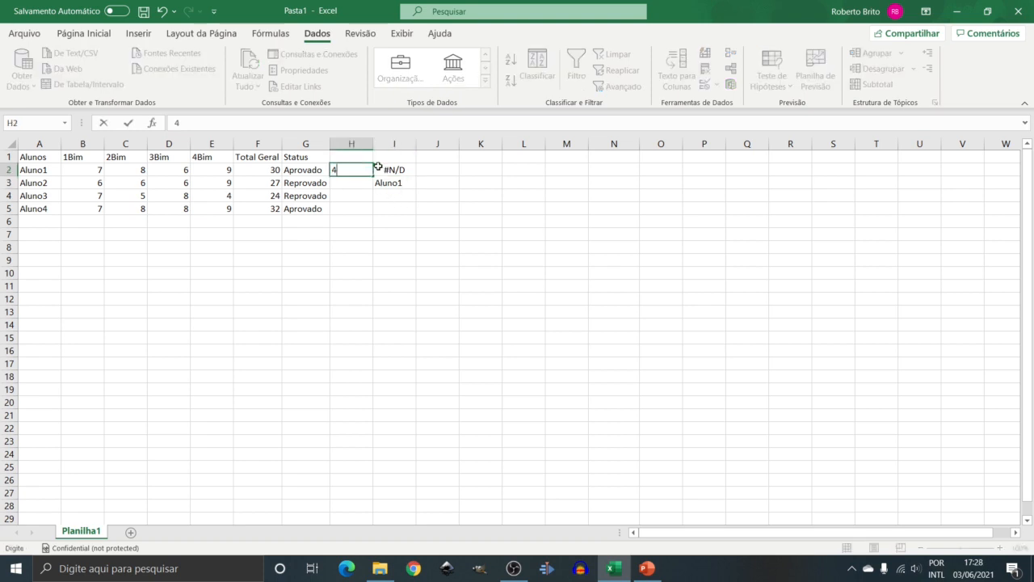
key("Return")
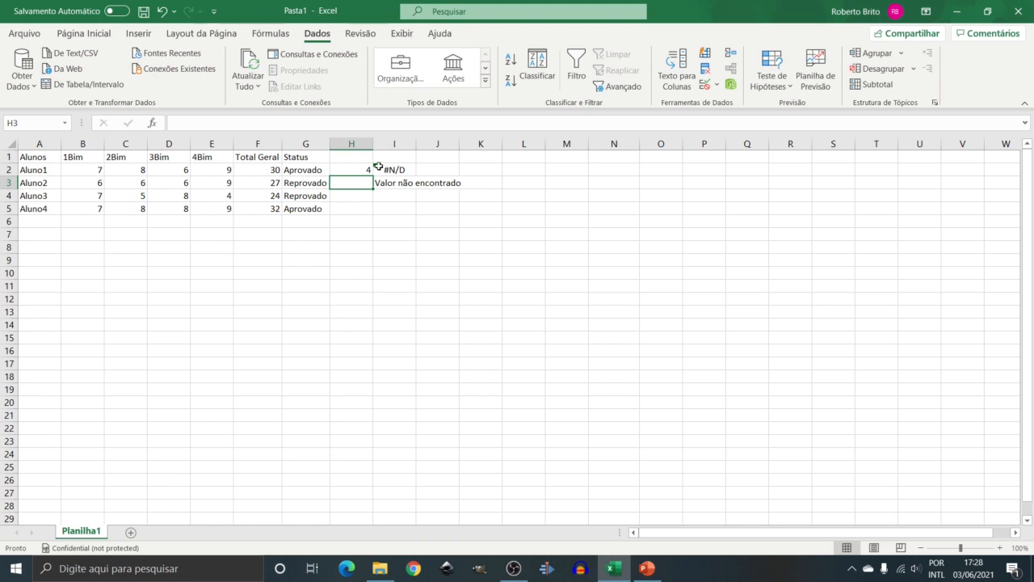
left_click(412, 184)
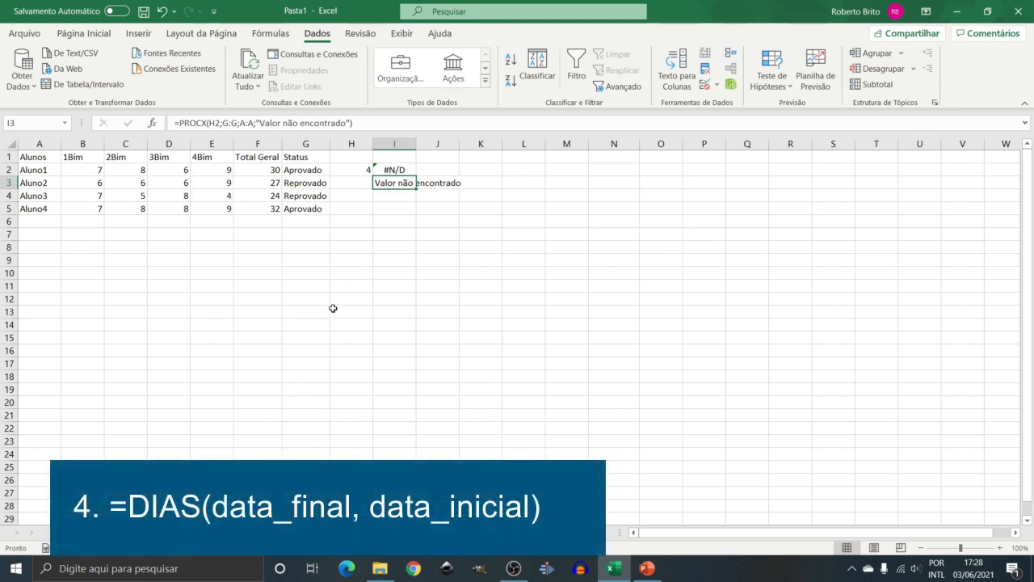
- Enter the date 20/03/2021 in F10 and move to G10
left_click(258, 273)
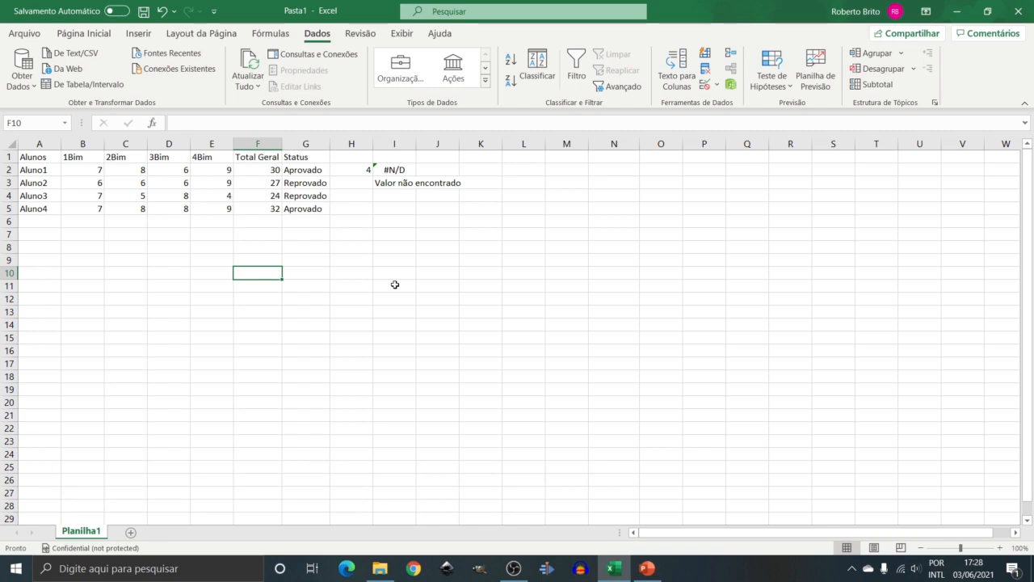
type("20")
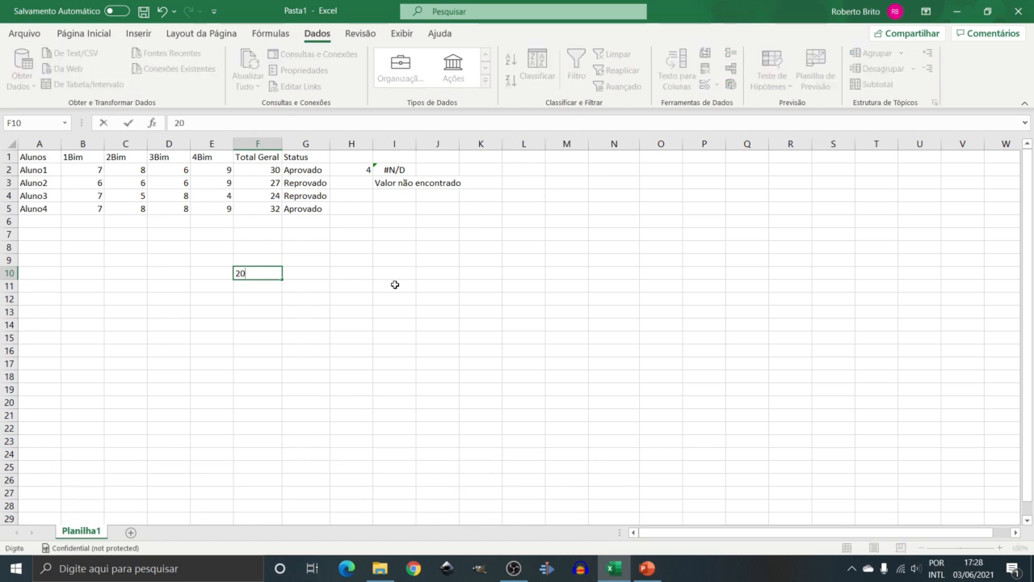
type("/03/303")
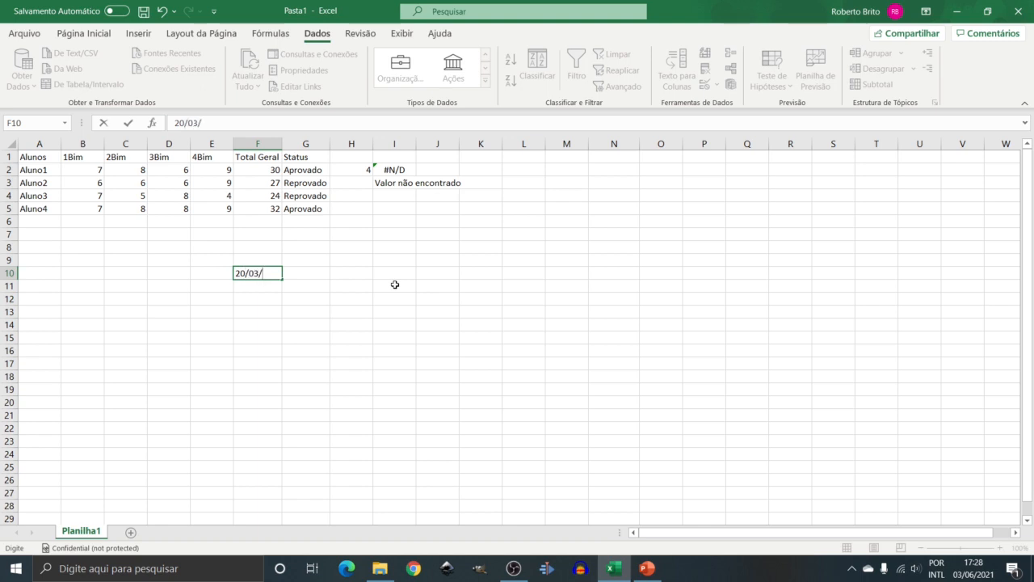
key("BackSpace")
key("BackSpace")
key("BackSpace")
type("201")
key("BackSpace")
type("21")
key("Return")
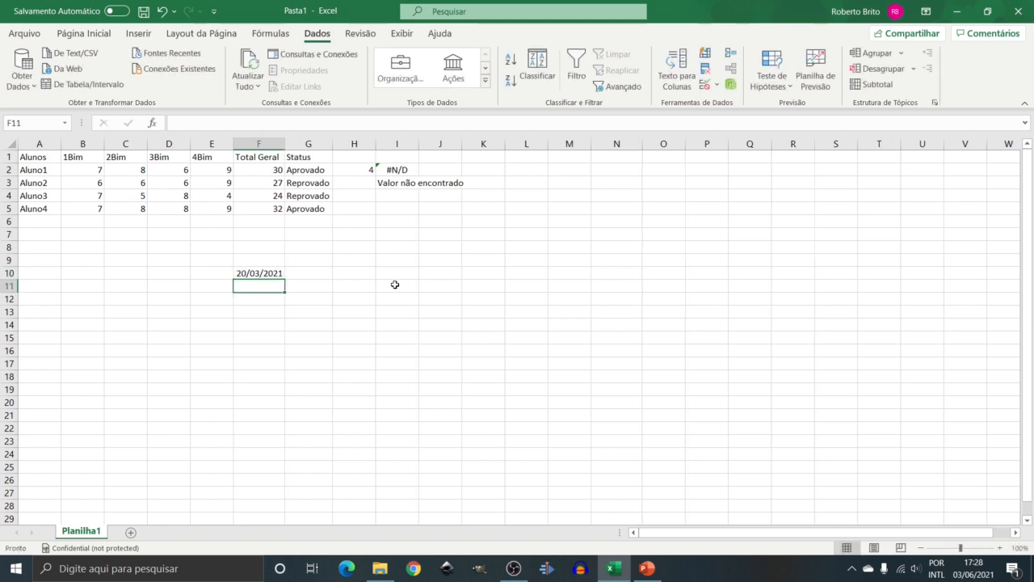
key("Up")
key("Right")
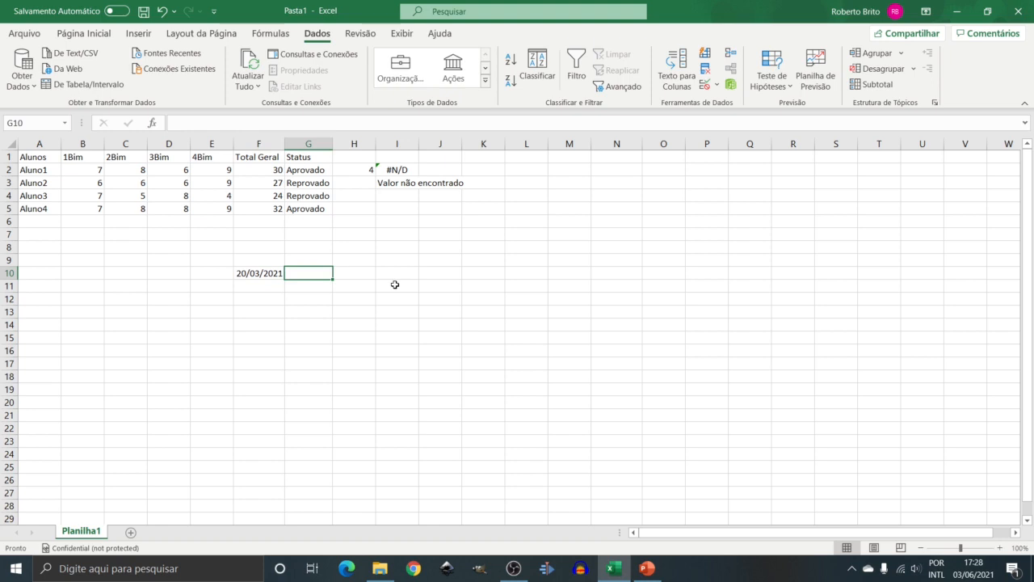
- Enter =HOJE() in G10 to insert today's date and move to H10
type("=ho")
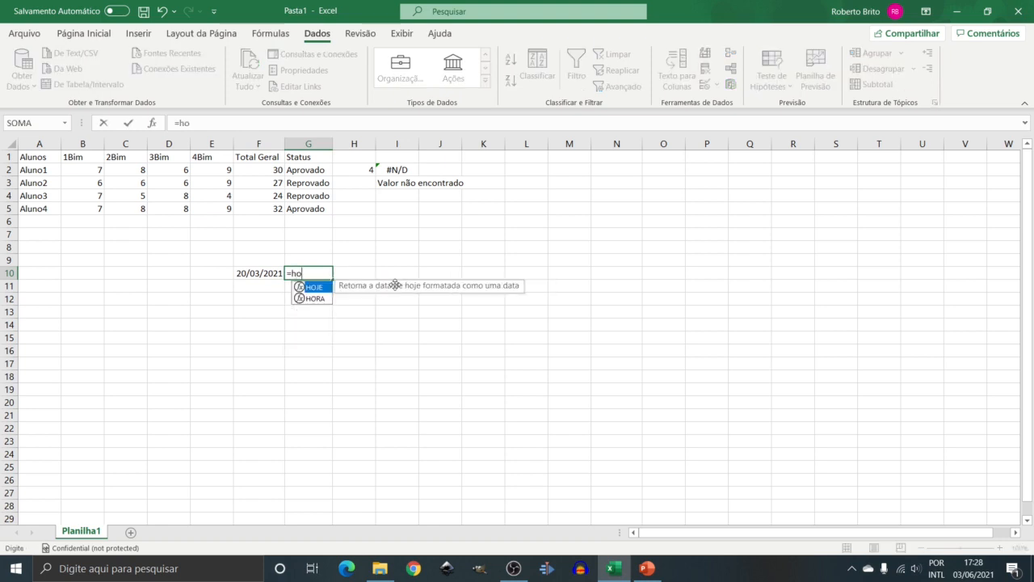
type("je()")
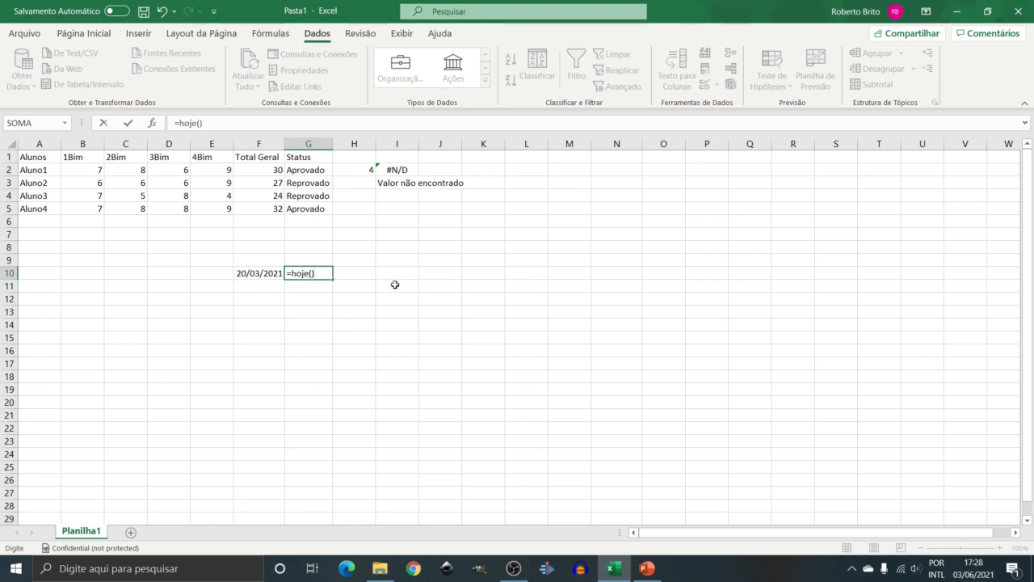
key("Return")
key("Up")
key("Right")
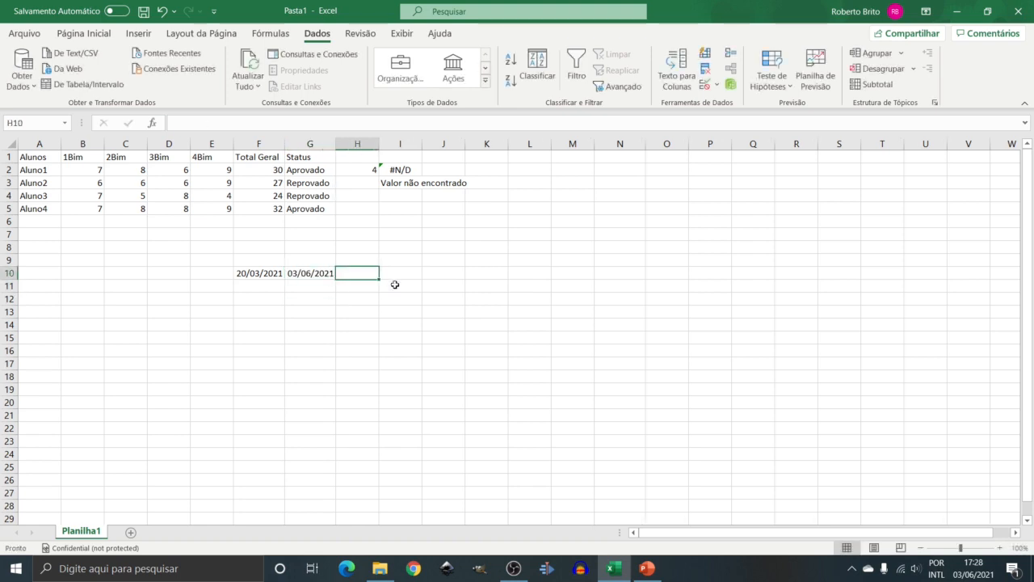
- Calculate the days between the two dates in H10 with =DIAS(G10;F10)
type("=")
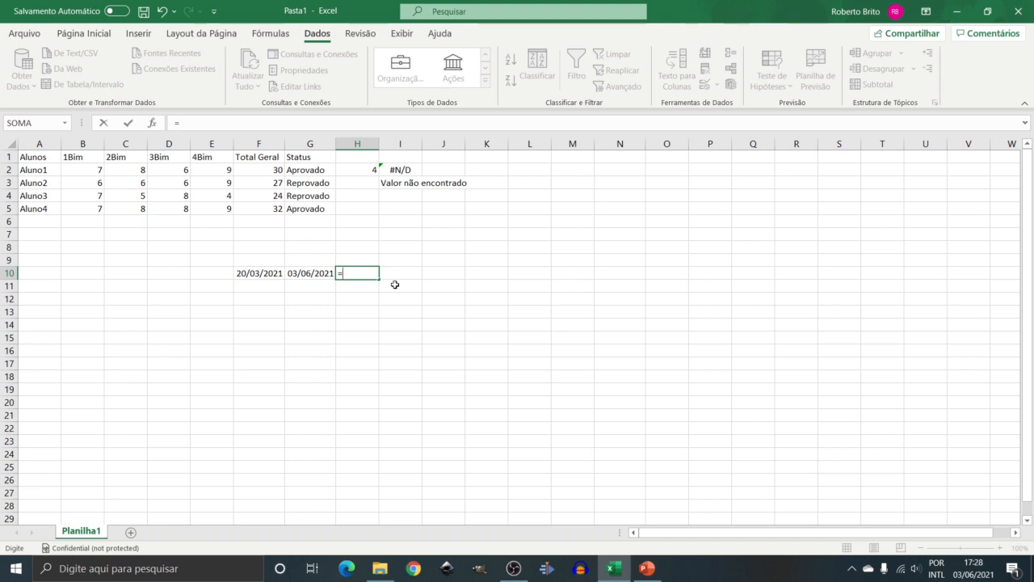
type("di")
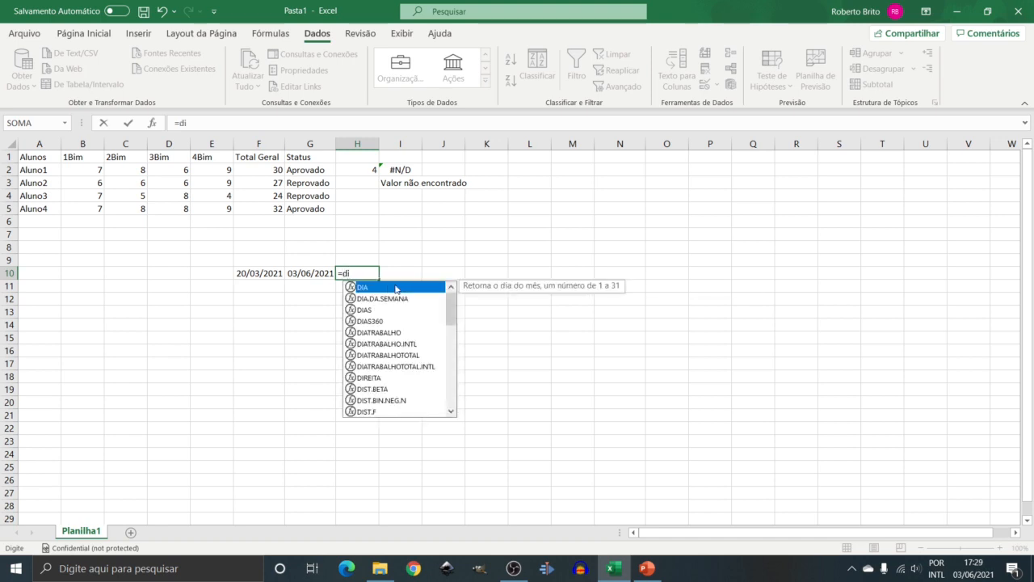
type("sa")
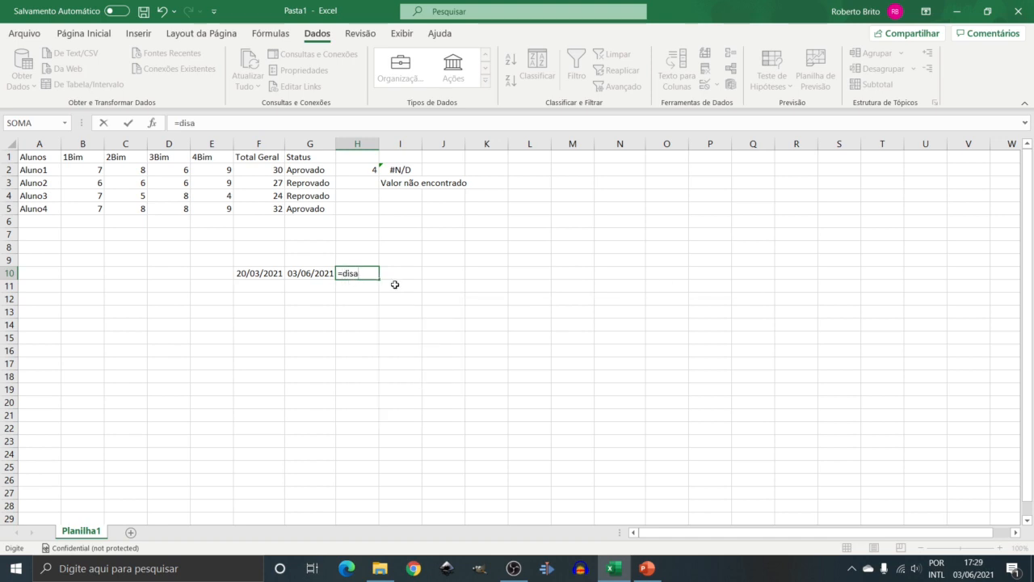
key("BackSpace")
key("BackSpace")
type("as")
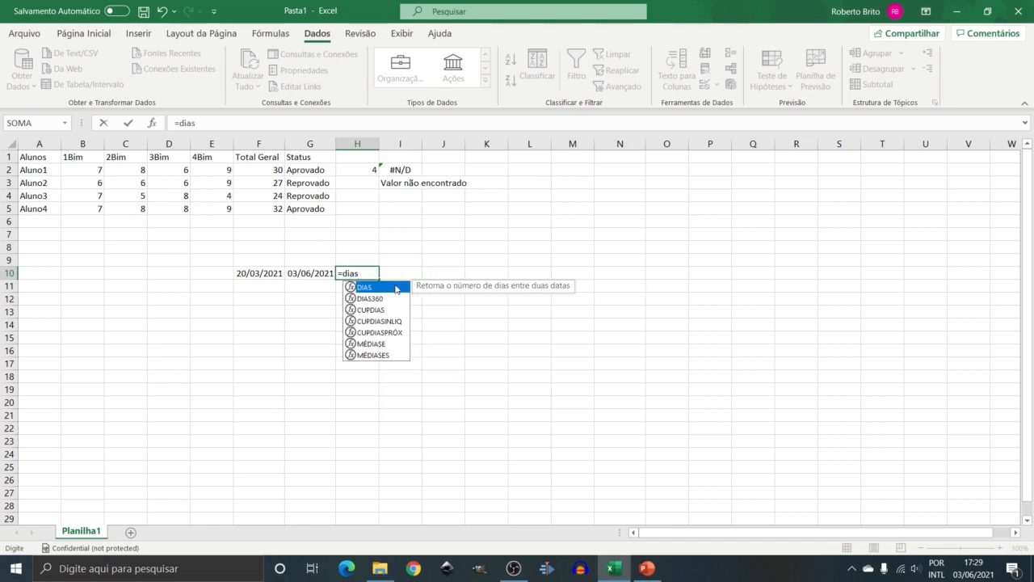
type("(")
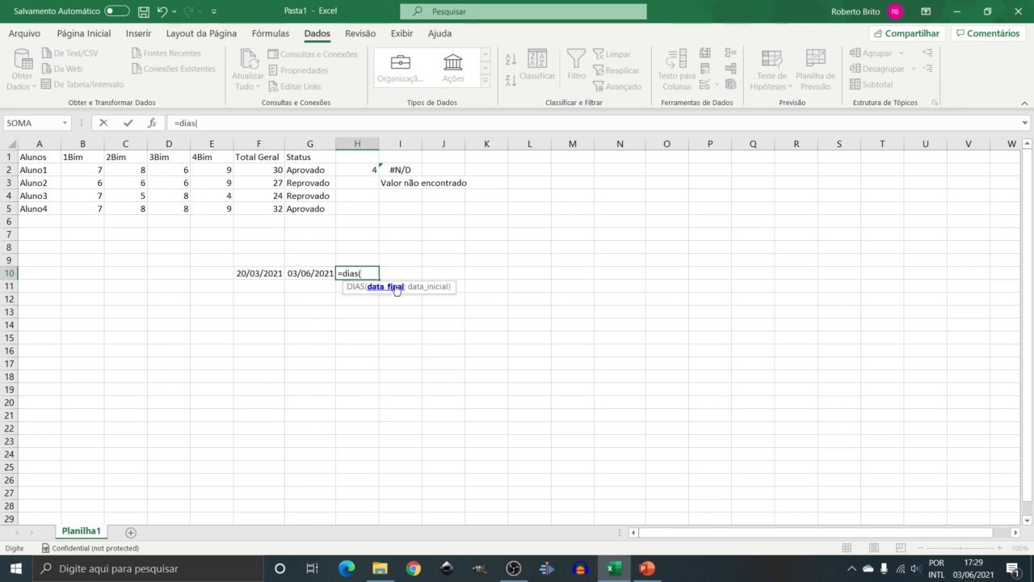
key("Left")
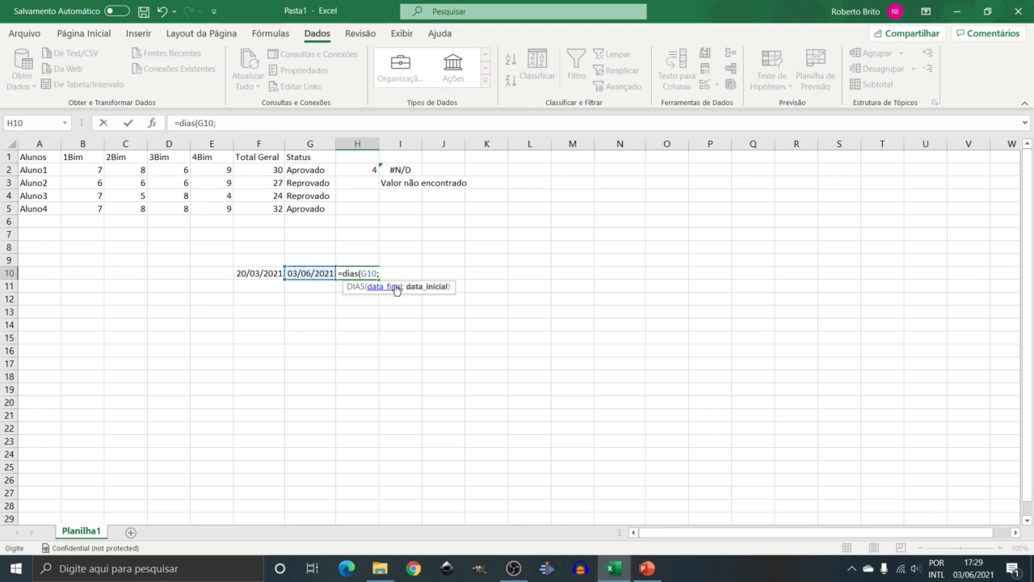
type(";")
key("Left")
key("Left")
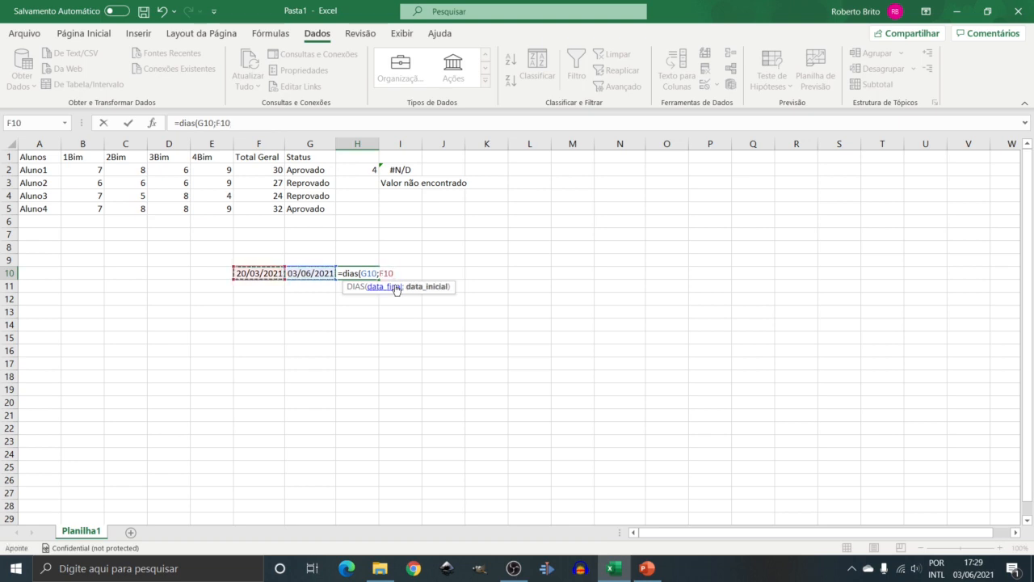
type(")")
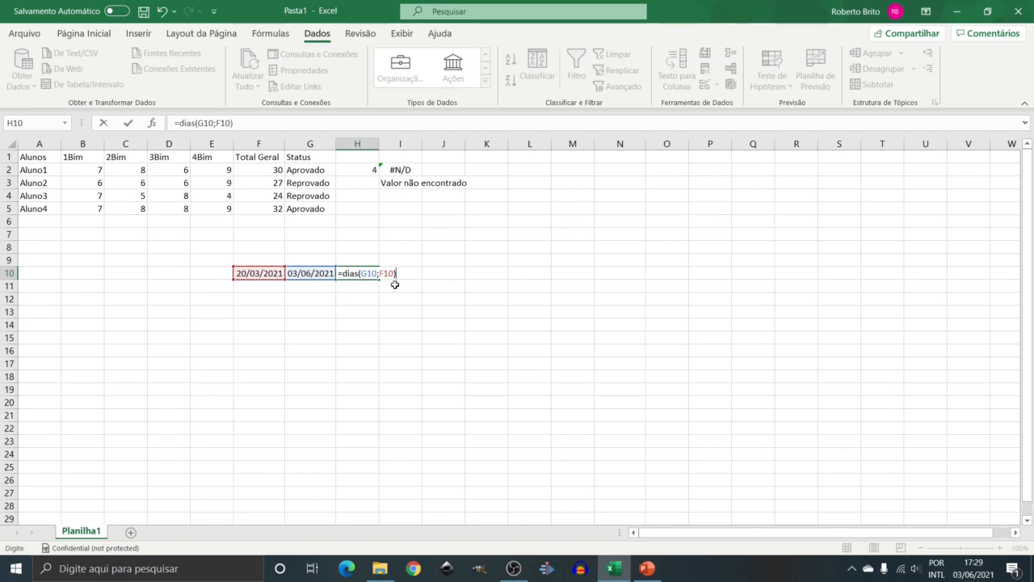
key("Return")
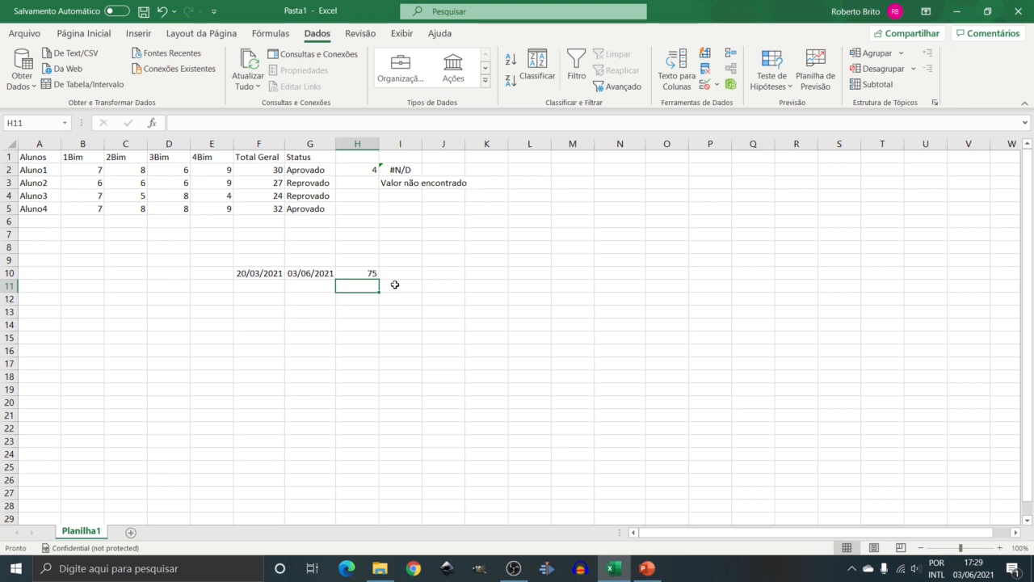
- Enter the label DATA in H12 as the heading for the next function example
key("Return")
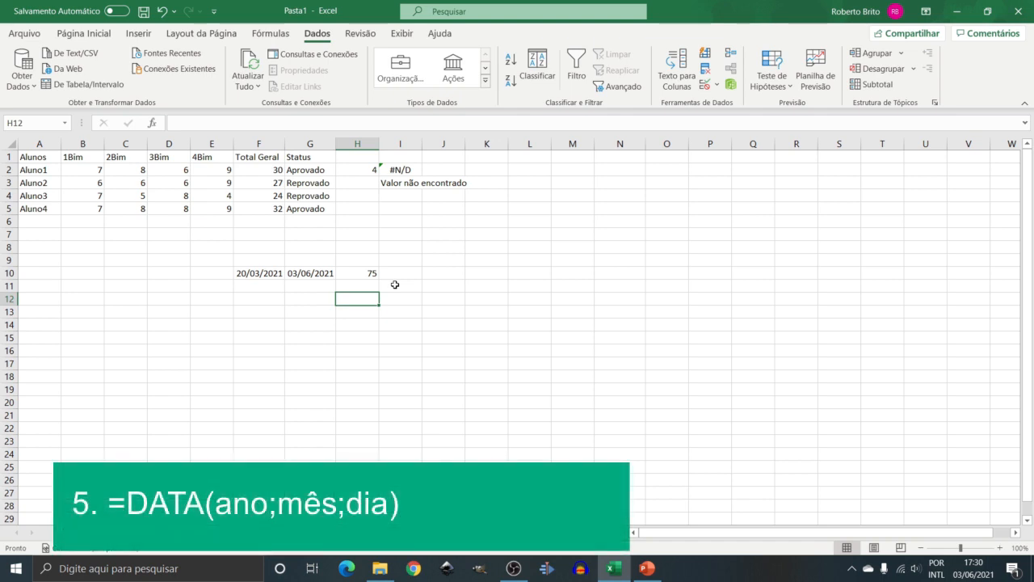
type("DATA")
key("Return")
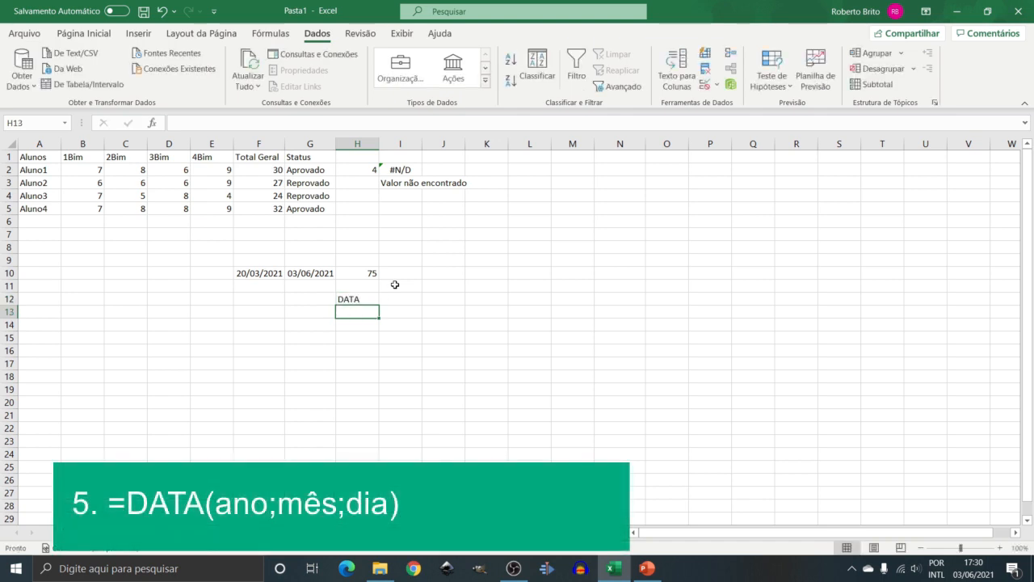
- Enter the day 20 in E13, the month 08 in F13 and the year 2019 in G13
key("Left")
key("Left")
key("Left")
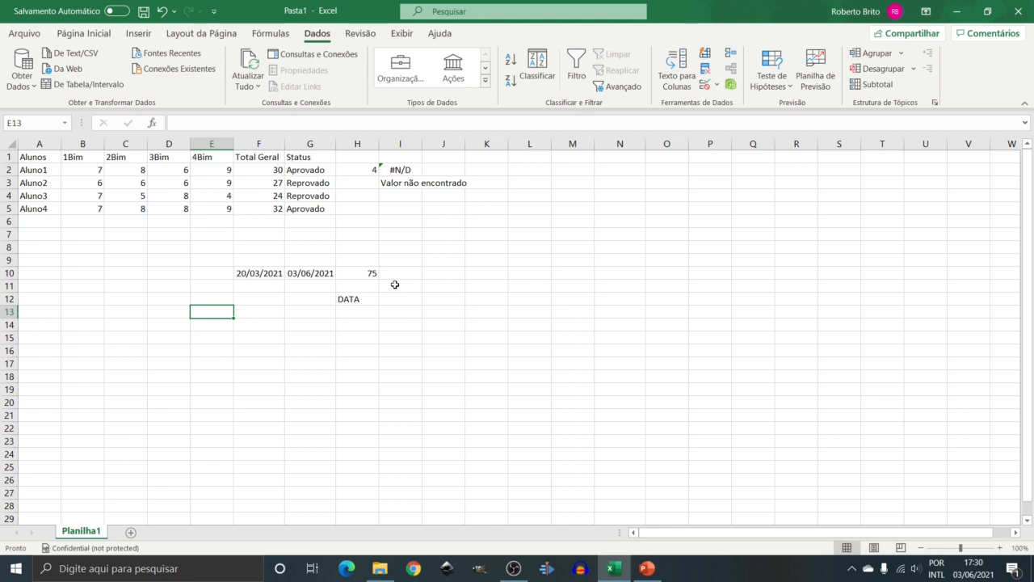
key("Right")
key("Right")
key("Left")
key("Left")
type("20")
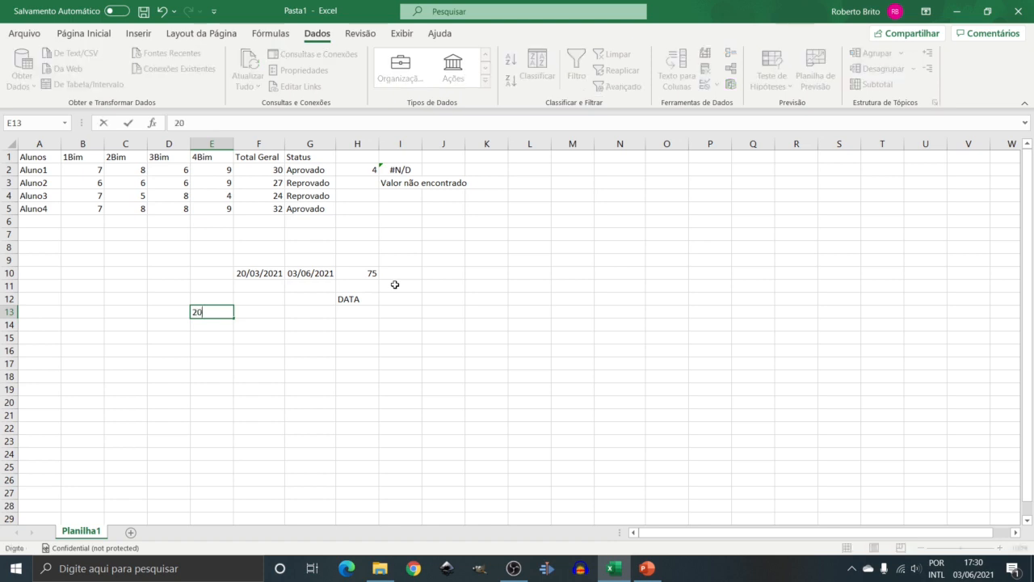
key("Tab")
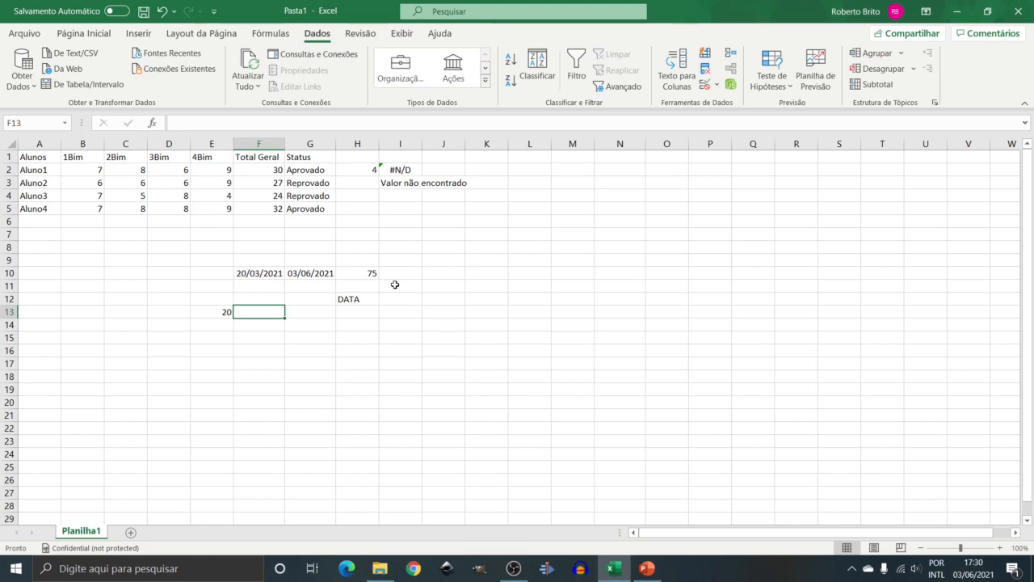
type("08")
key("Tab")
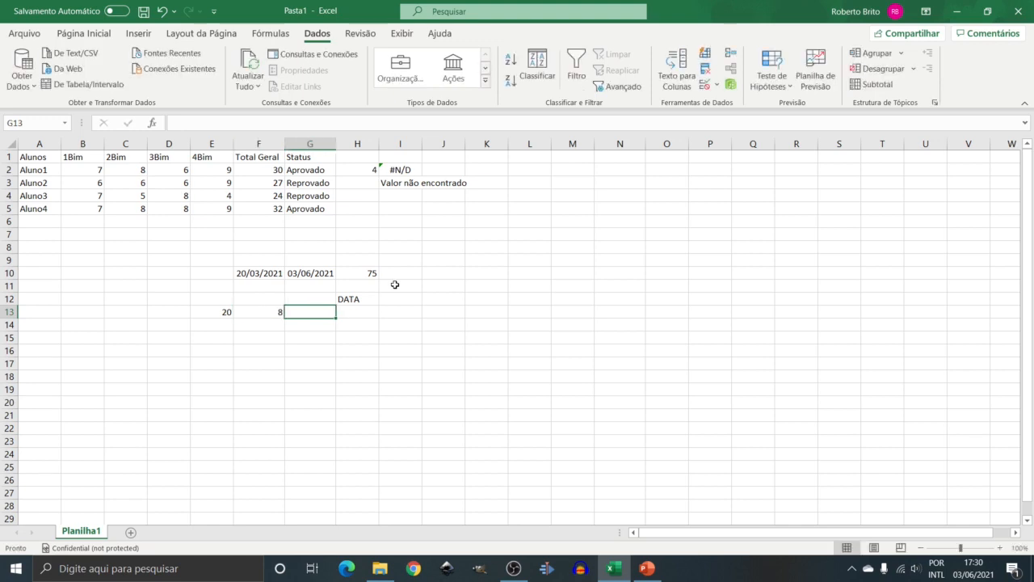
type("2019")
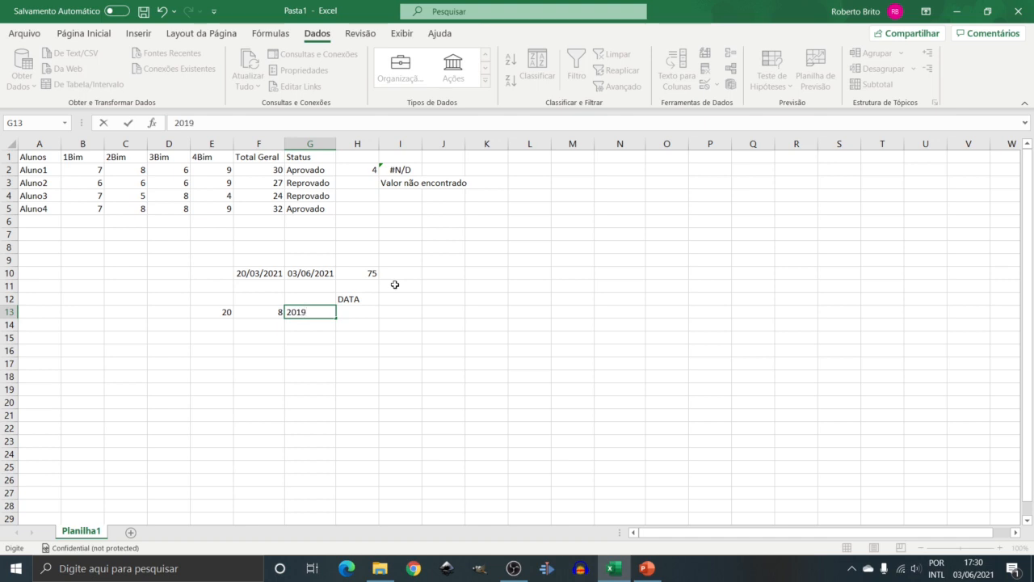
key("Return")
key("Up")
key("Right")
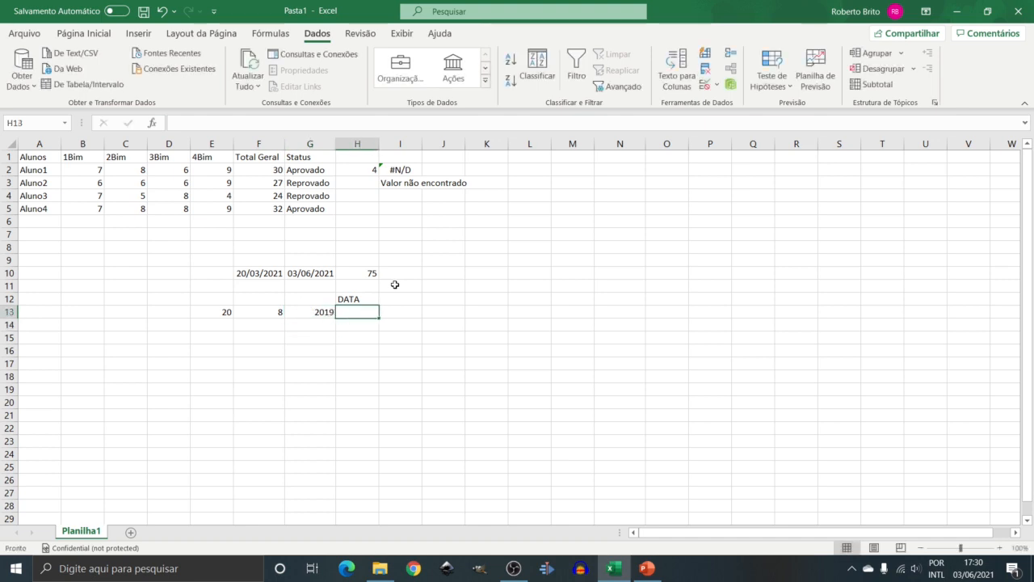
- Build a full date in H13 from the year, month and day cells with =DATA(G13;F13;E13)
type("=")
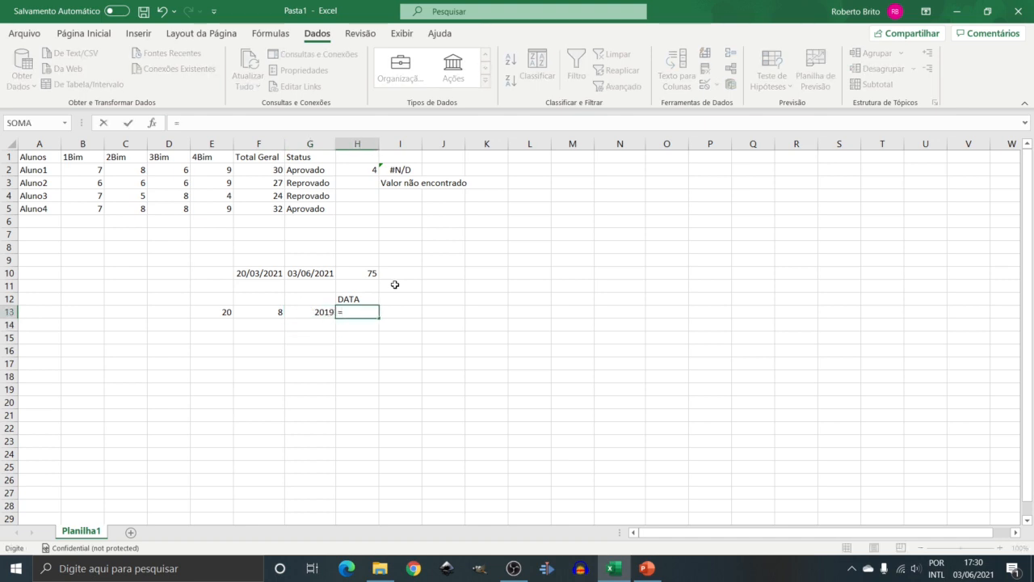
type("data(")
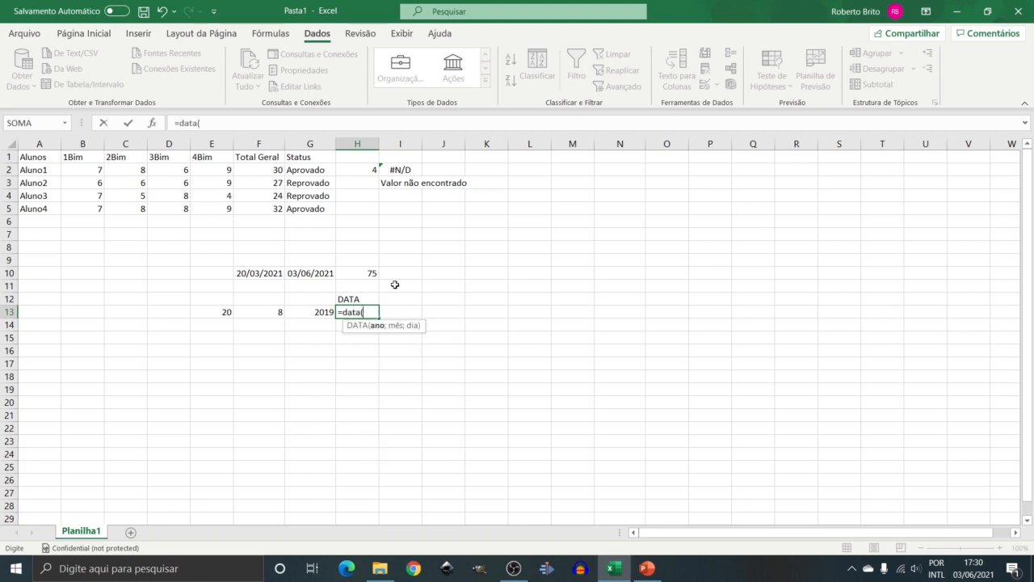
key("Left")
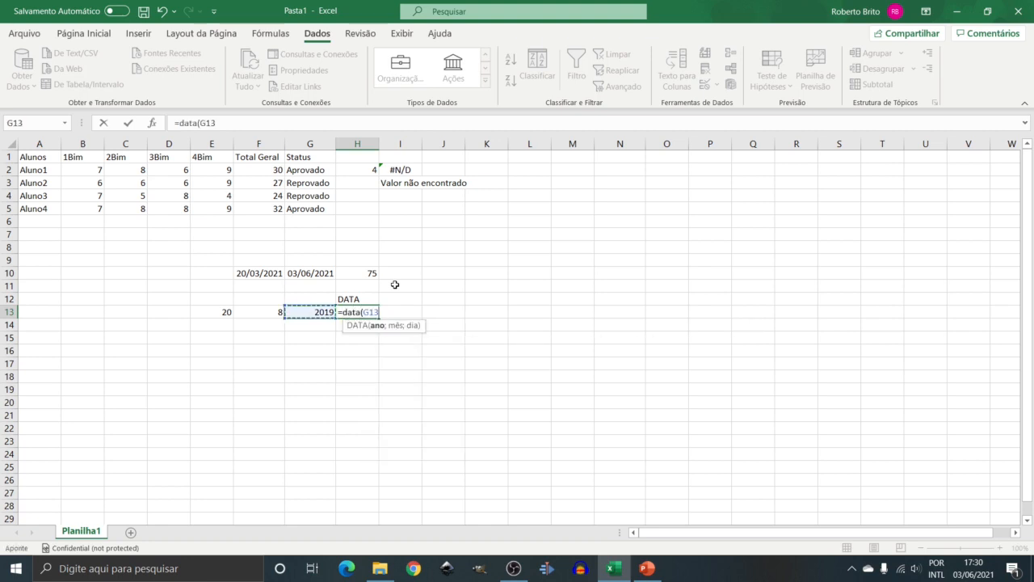
type(";")
key("Left")
key("Left")
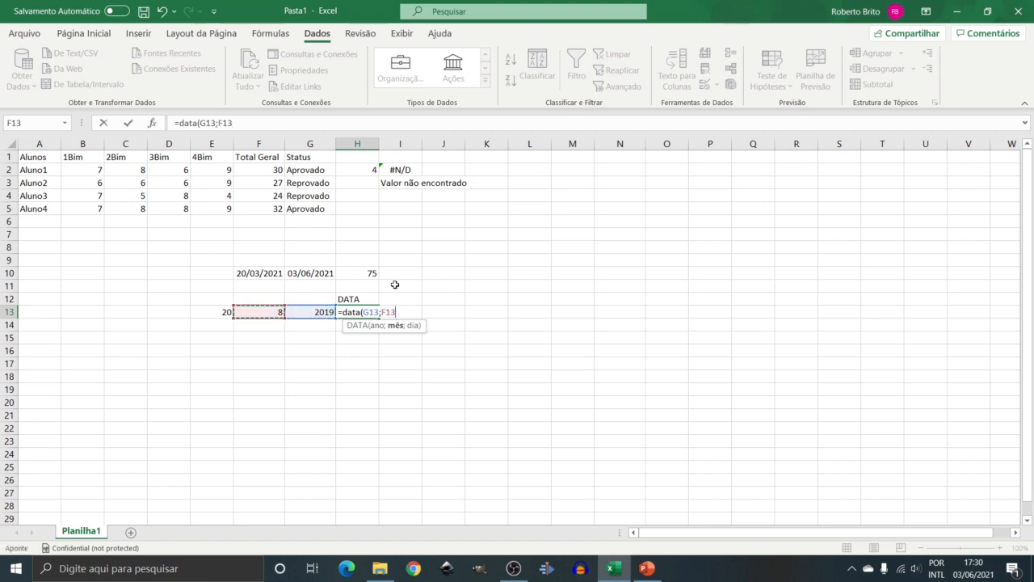
type(";")
key("Left")
key("Left")
key("Left")
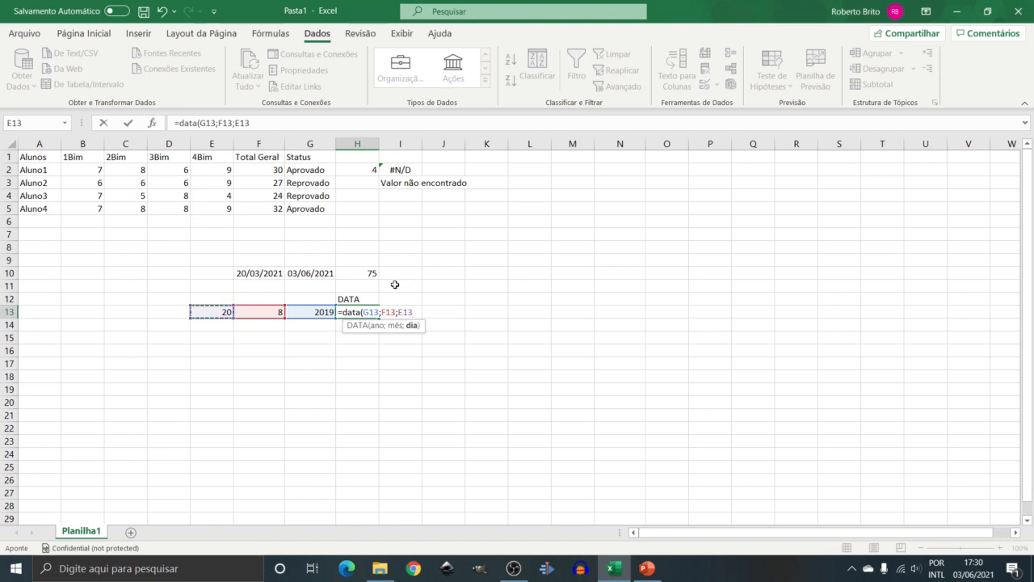
type(")")
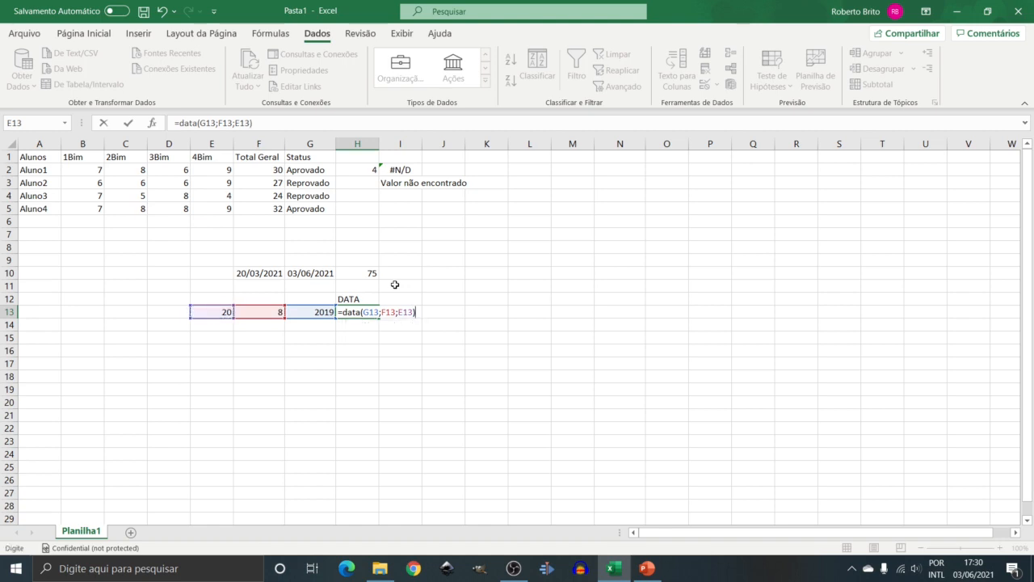
key("Return")
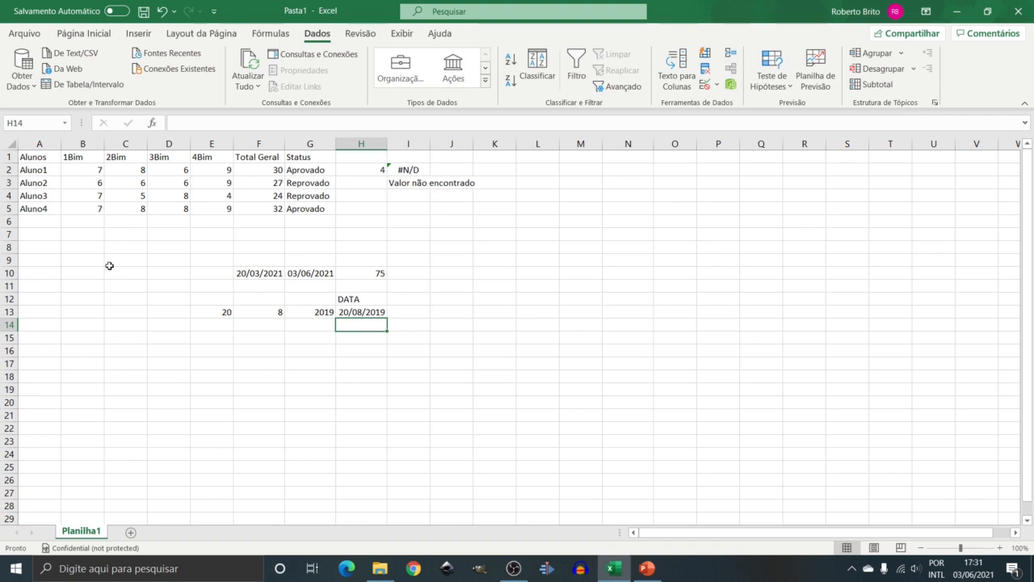
- Enter the label índice in C18
left_click(121, 380)
type("ín")
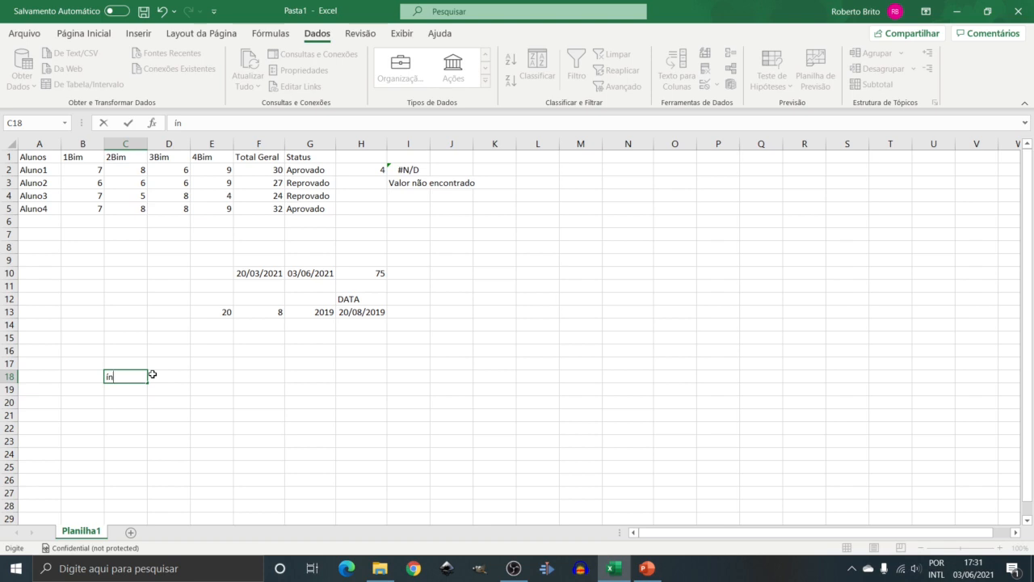
type("dice")
key("Return")
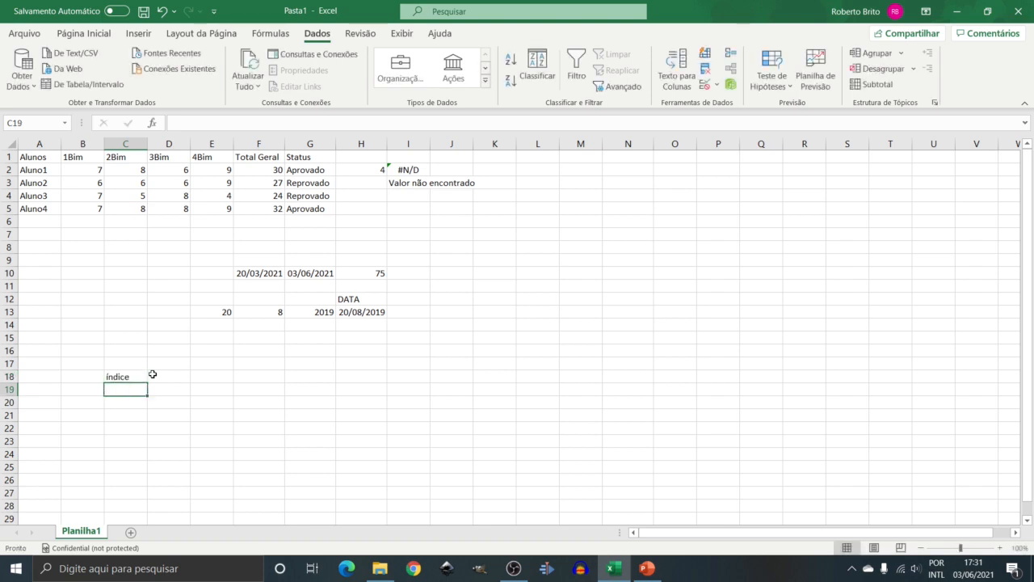
- Return the grade at row 3, column 4 of the grades in C19 with =ÍNDICE(B2:E5;3;4)
type("=")
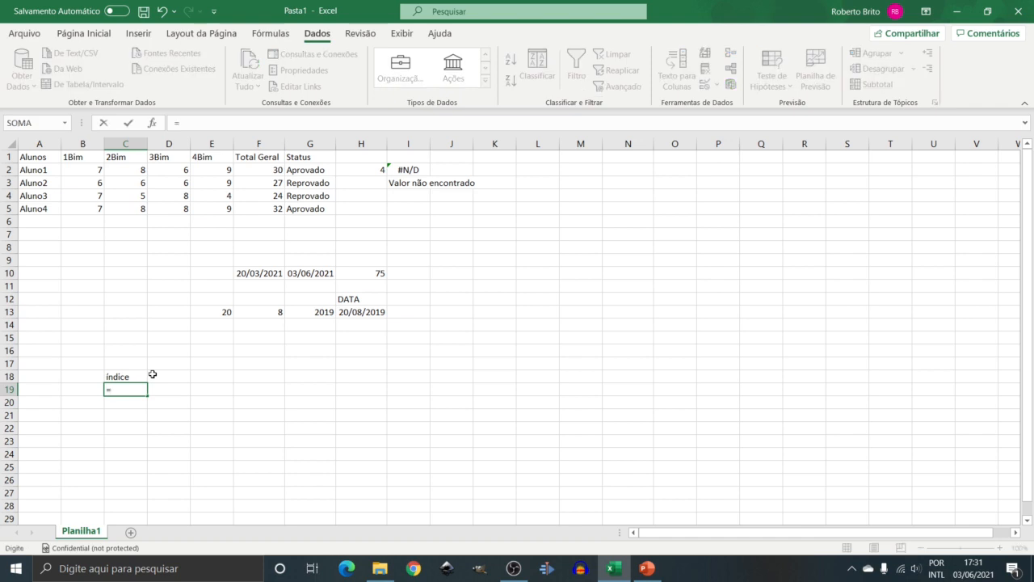
type("a")
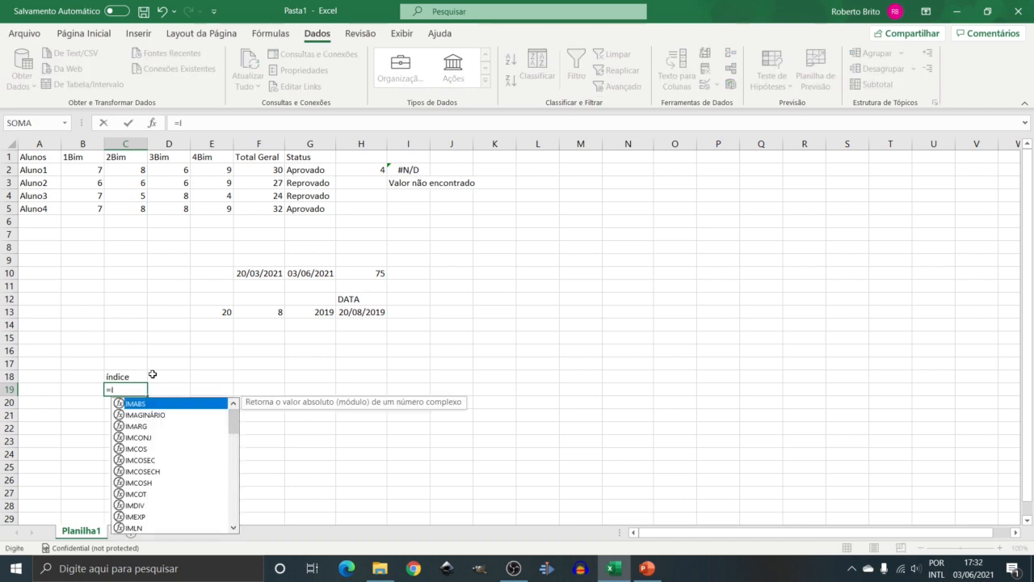
key("BackSpace")
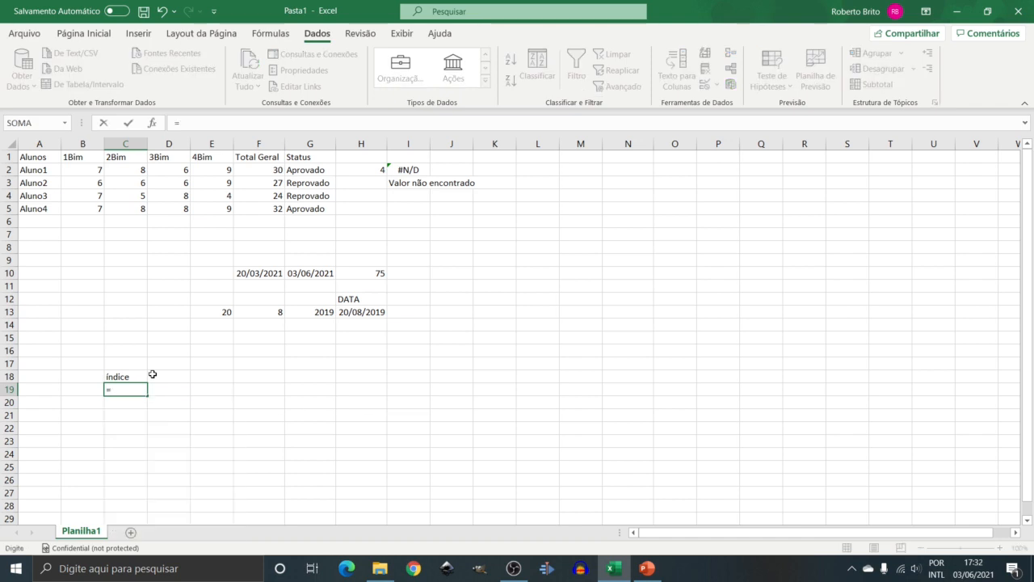
type("í")
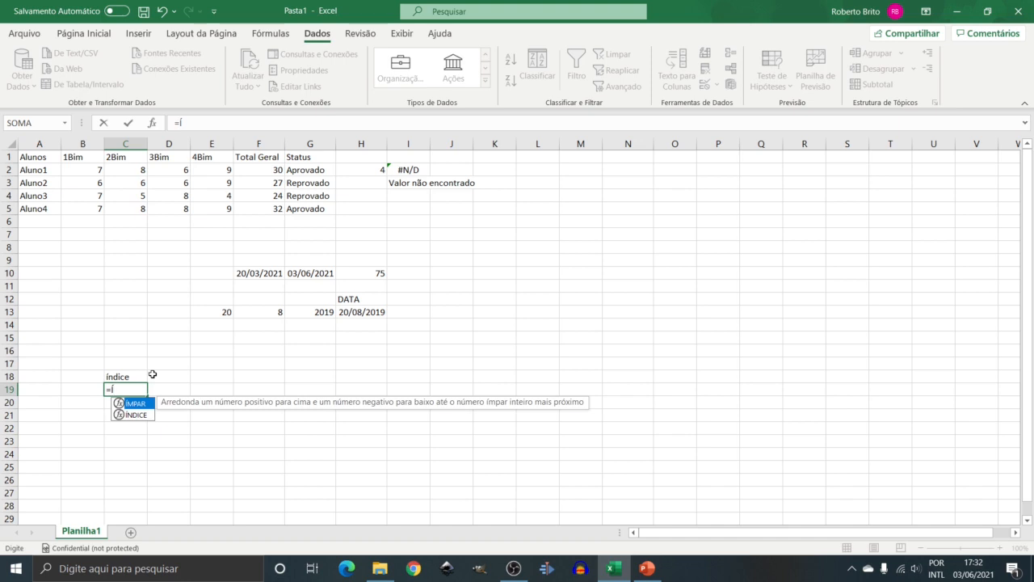
key("Down")
key("Tab")
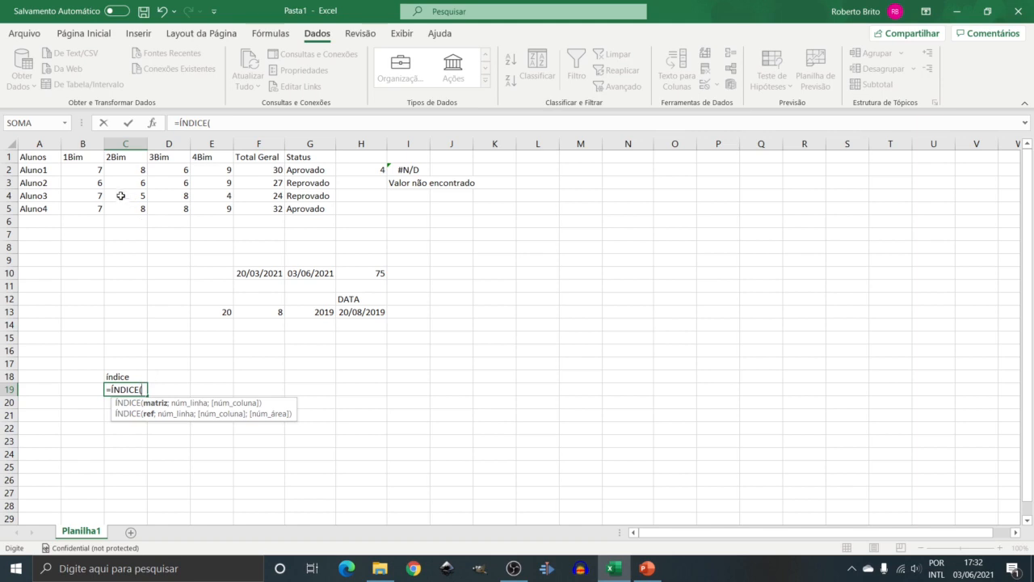
left_click_drag(83, 167, 219, 208)
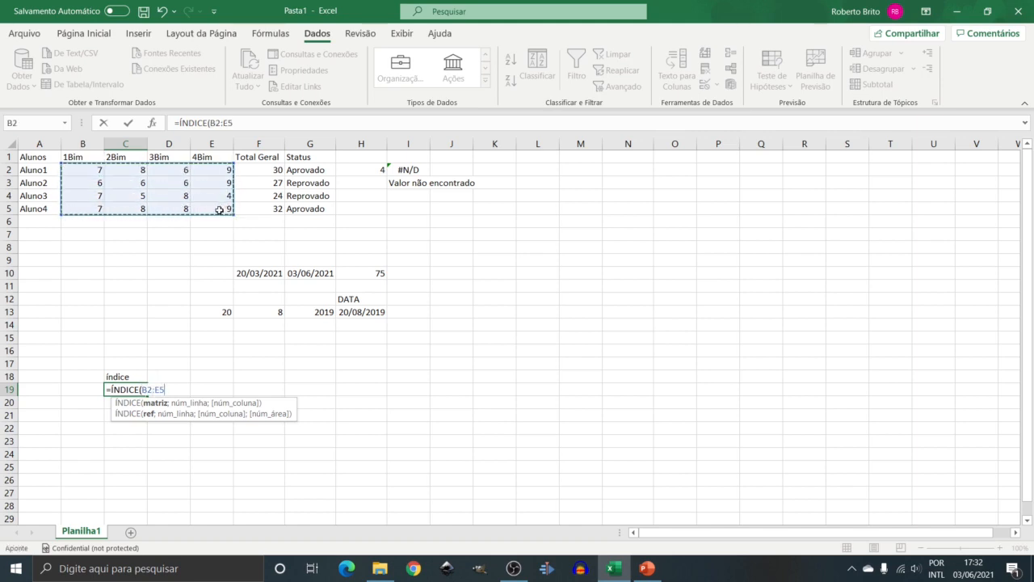
type(";")
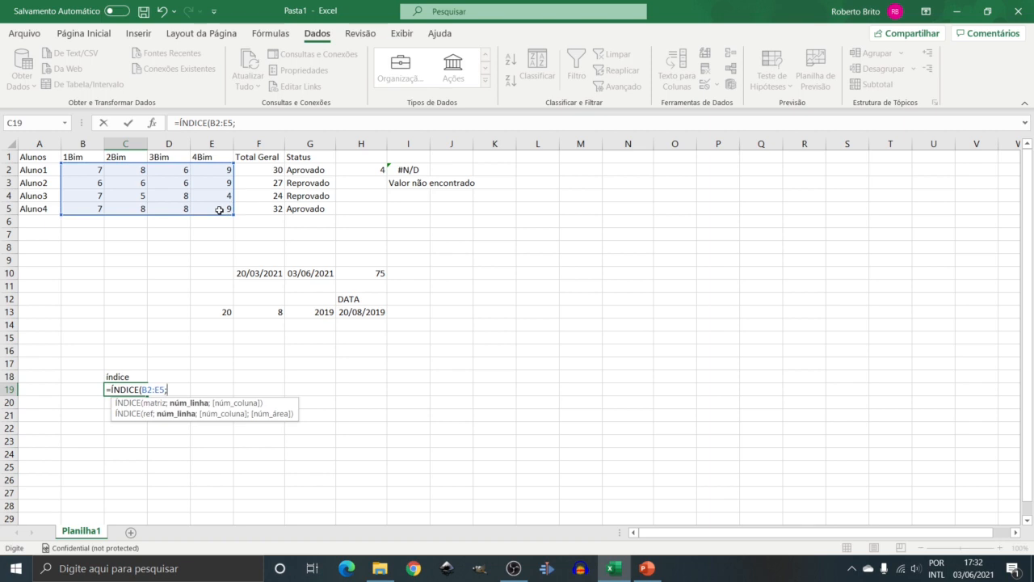
type("3;")
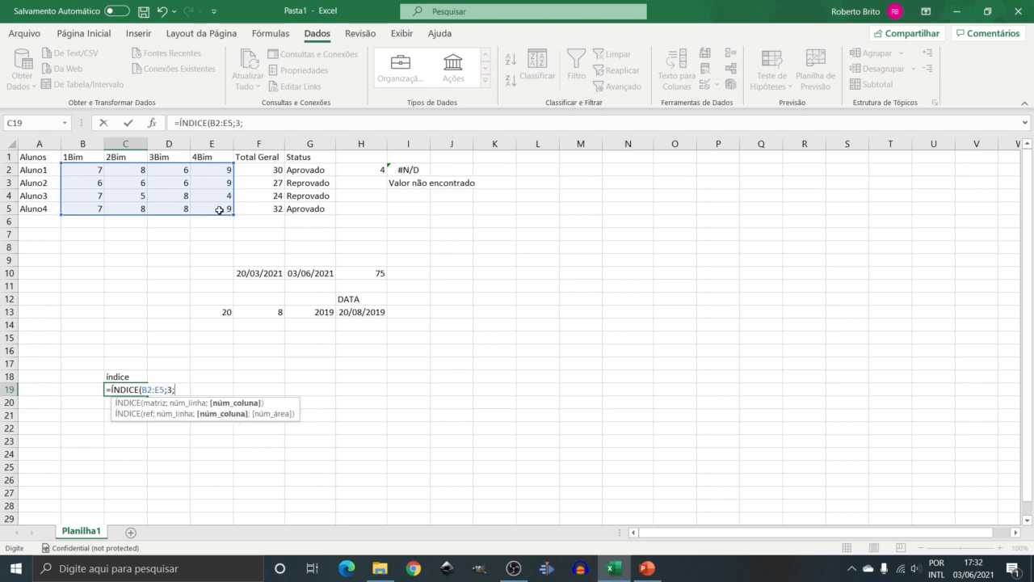
type("4)")
key("Return")
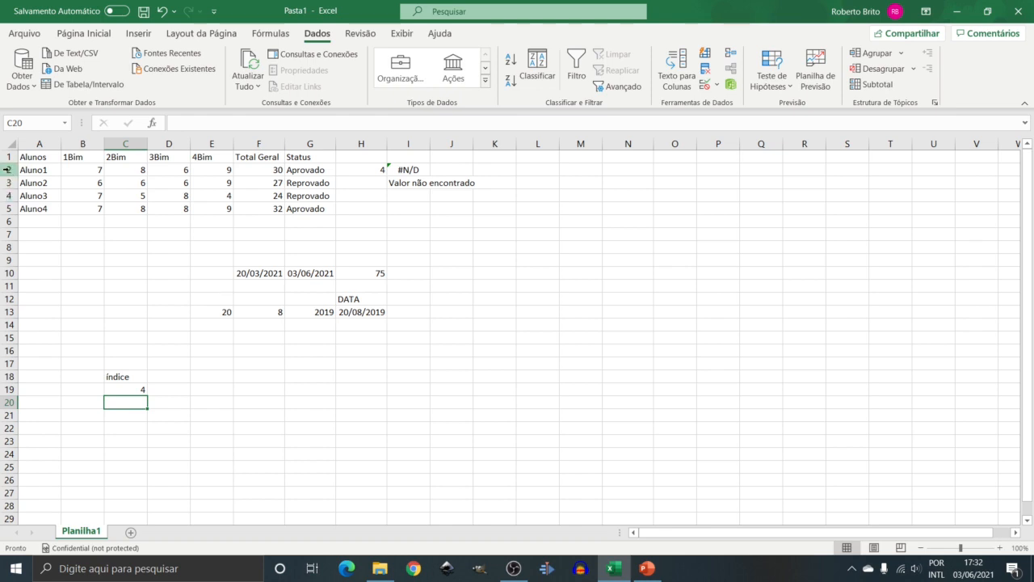
- Compare the grade range B2:E5, its rows and columns, and cell E4 with the ÍNDICE formula in C19
left_click_drag(29, 171, 211, 213)
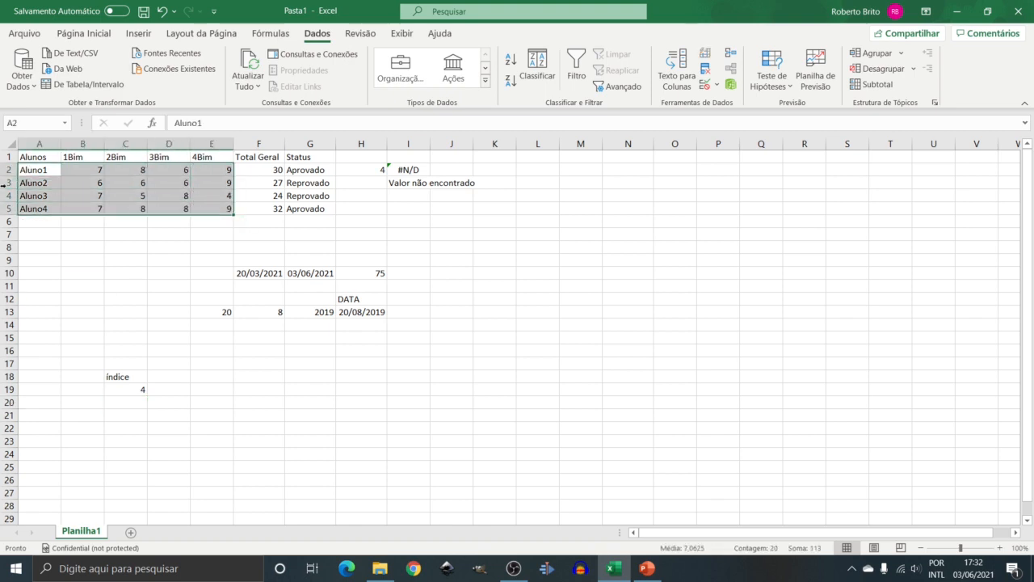
left_click_drag(9, 169, 3, 196)
left_click_drag(81, 170, 210, 207)
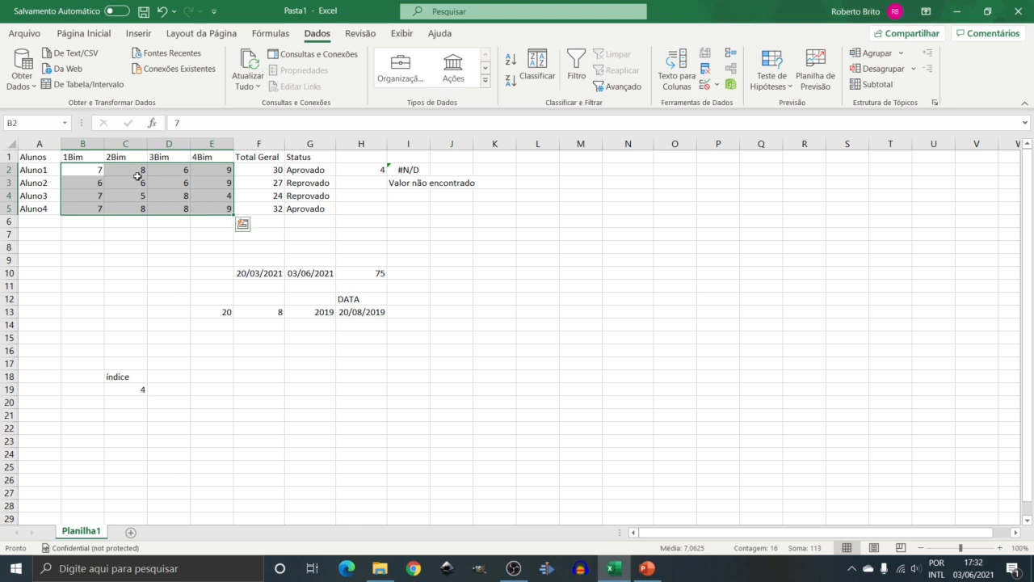
left_click_drag(87, 145, 212, 147)
left_click(215, 197)
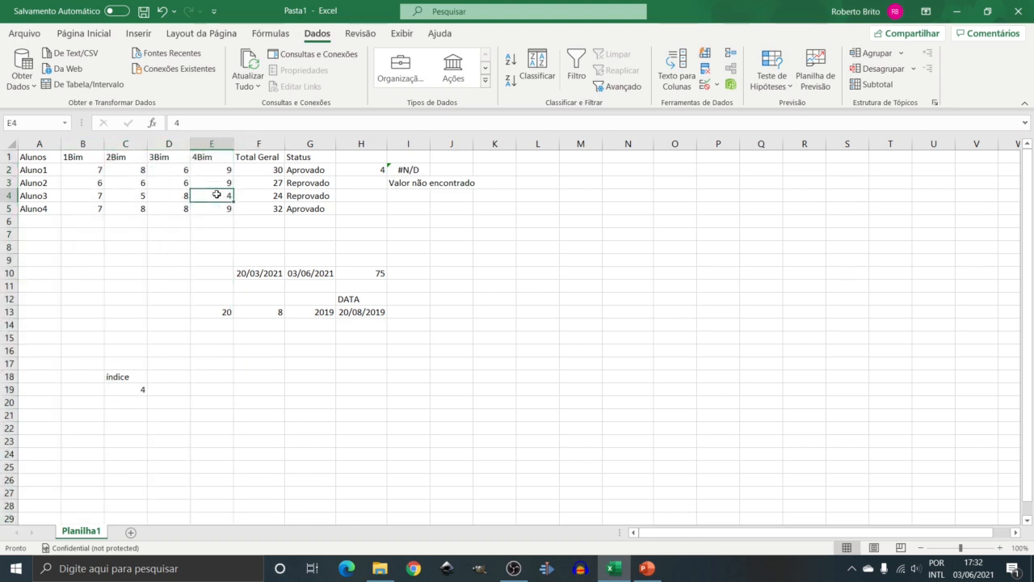
left_click(132, 390)
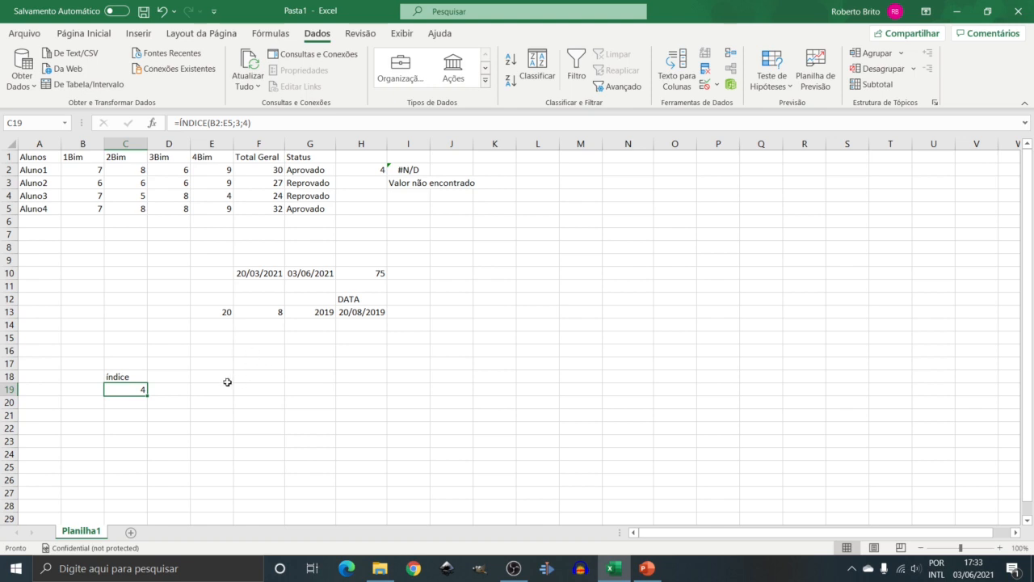
- Enter the labels corresp in C21 and correspX in C22 for the match function examples
left_click(136, 415)
type("co")
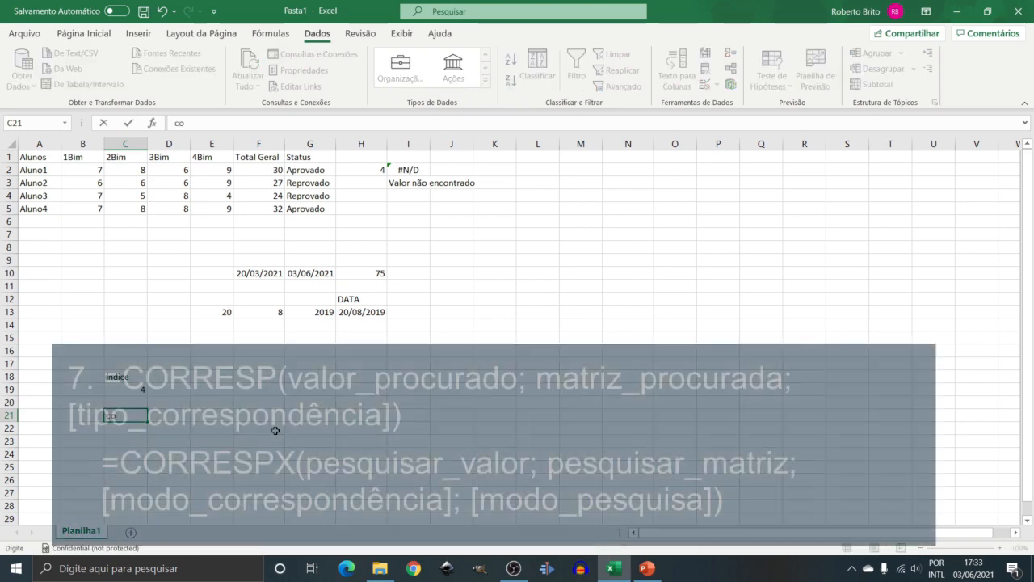
type("rresp")
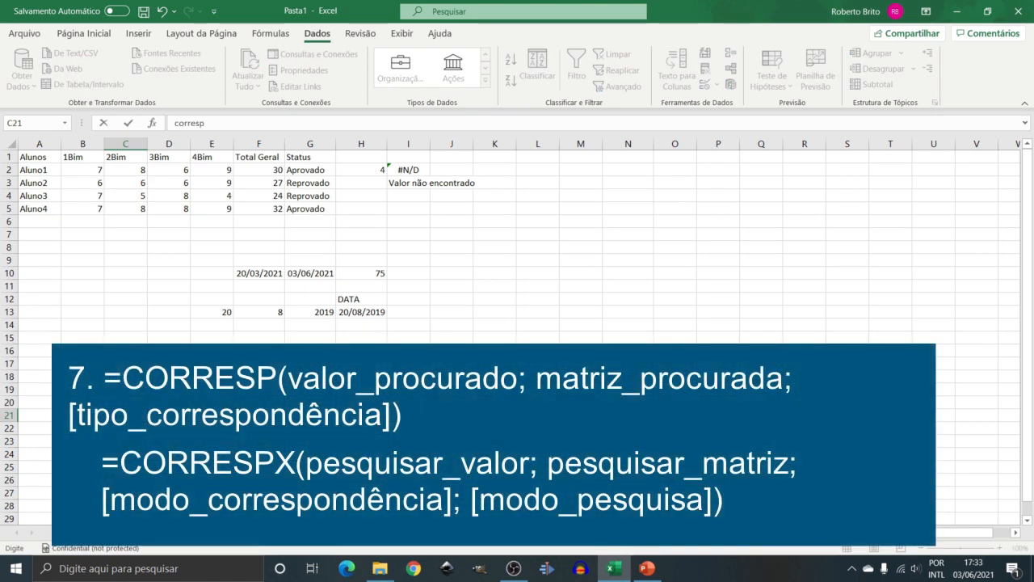
key("ctrl+Return")
key("Return")
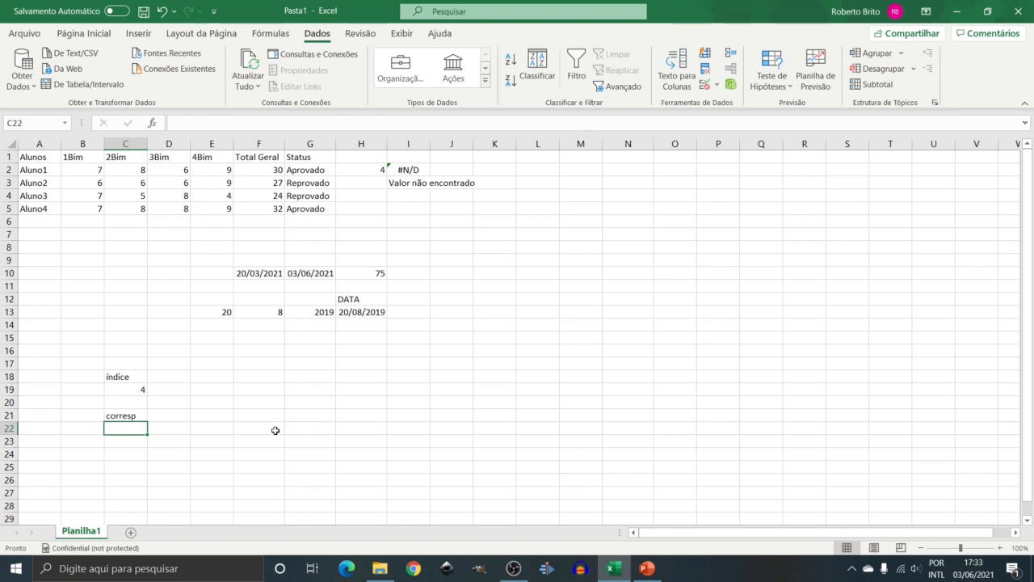
type("co")
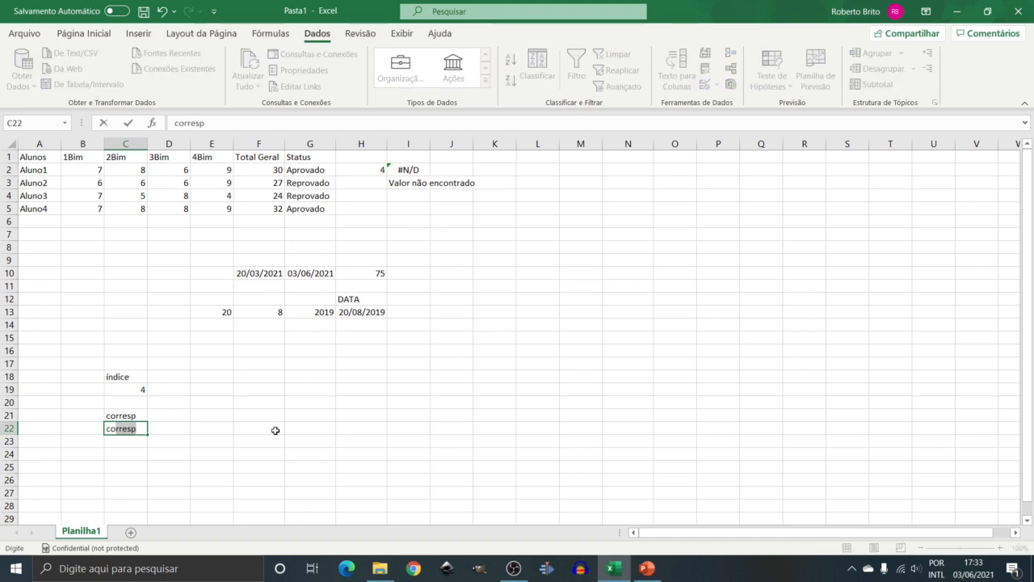
type("rresp")
type("X")
key("Right")
key("Right")
key("Up")
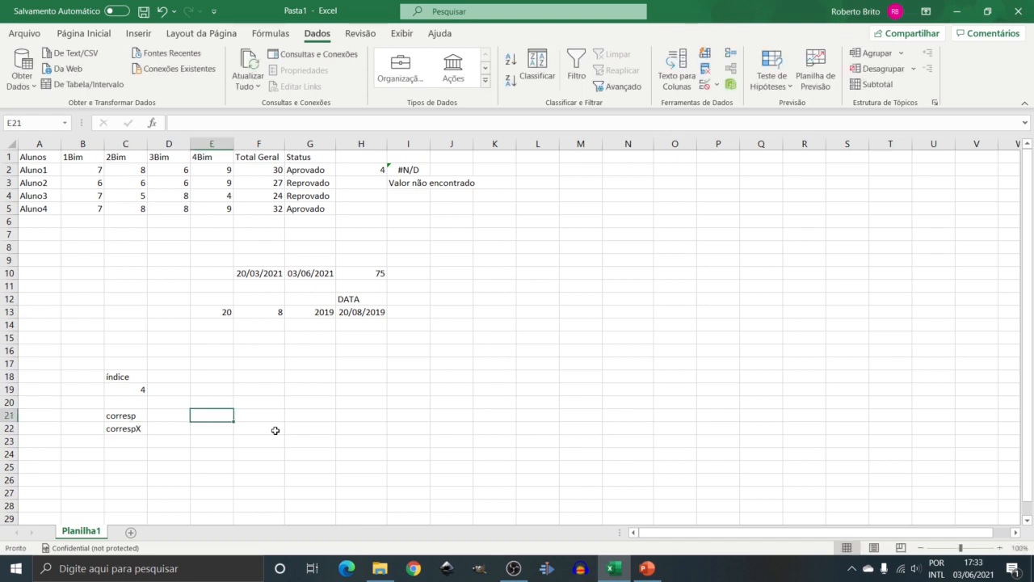
key("Up")
key("Up")
key("Left")
key("Left")
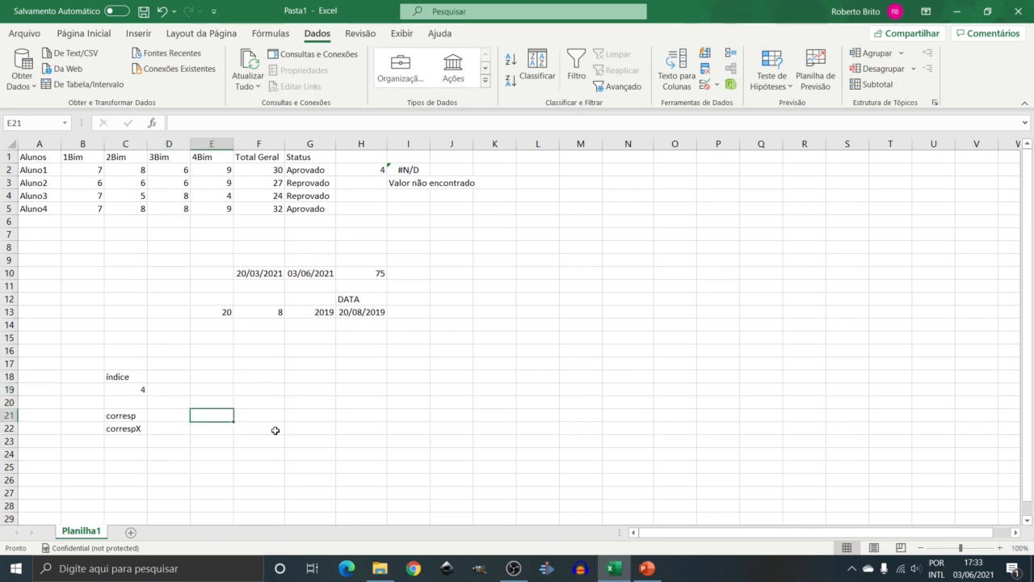
type("=")
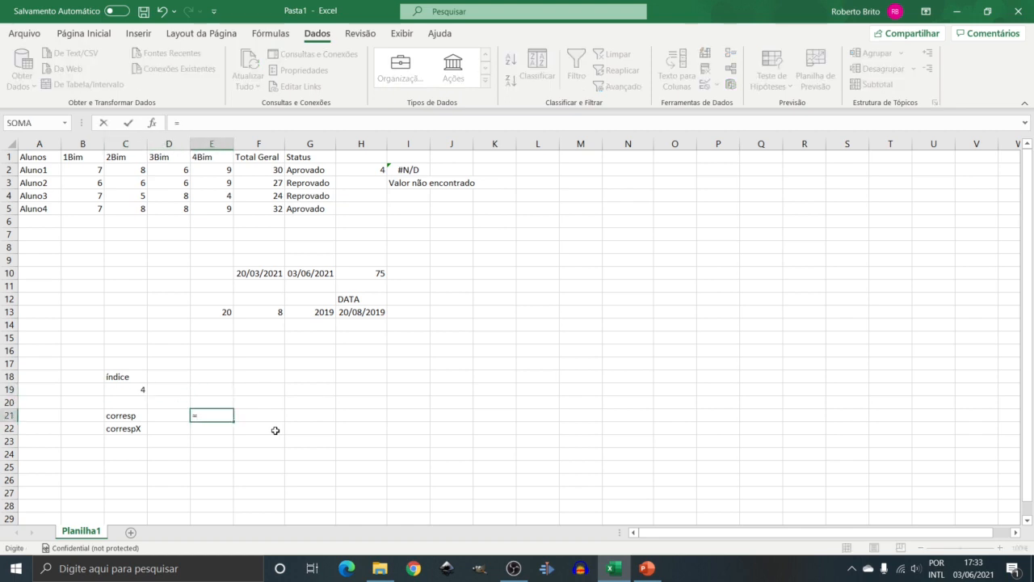
type("corr")
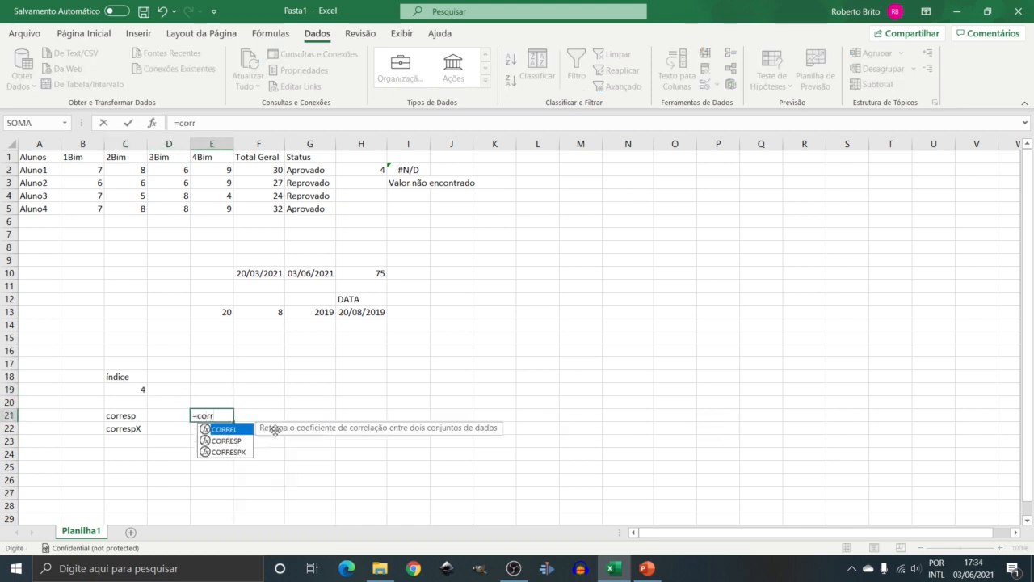
key("Down")
key("Down")
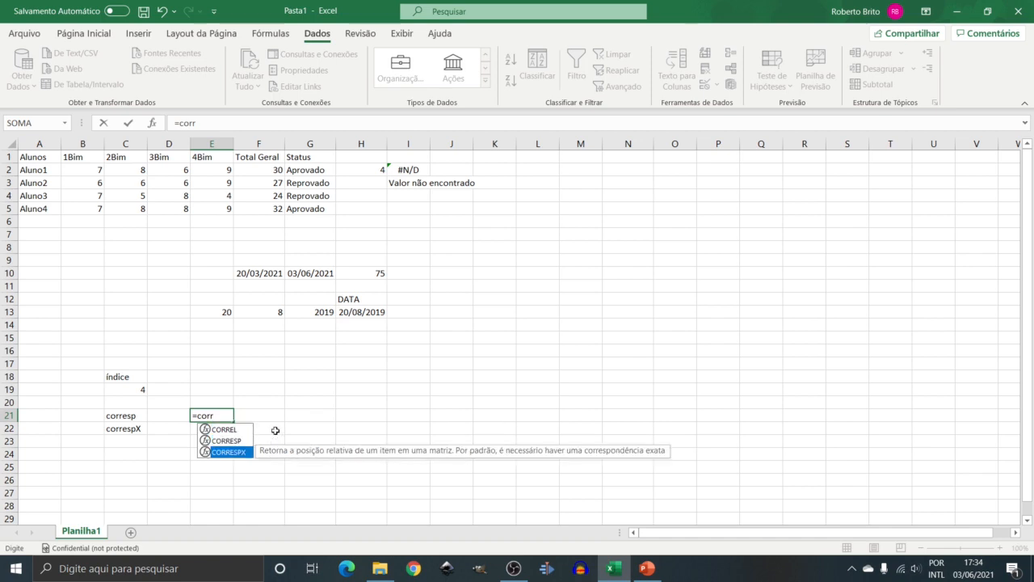
key("Return")
key("Up")
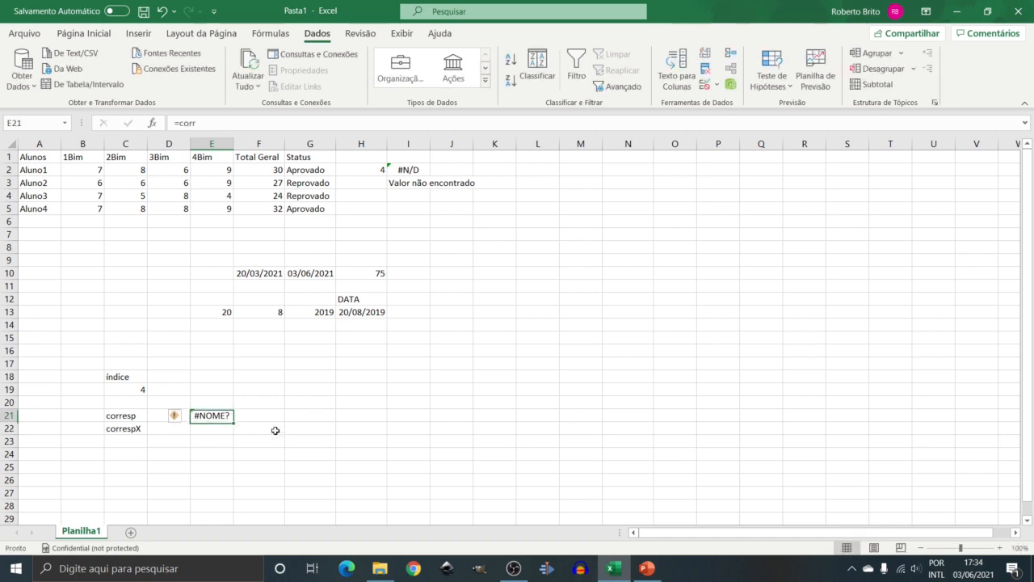
key("Delete")
- Find the position of Aluno1 in the student list in E21 with =CORRESPX("Aluno1";A1:A5;0;1)
type("=")
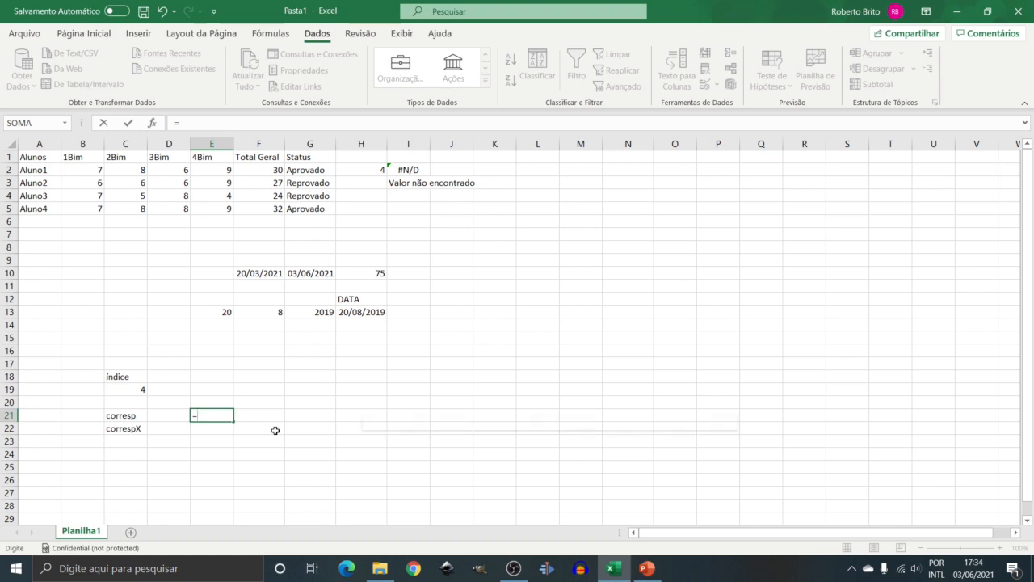
type("corr")
key("Down")
key("Down")
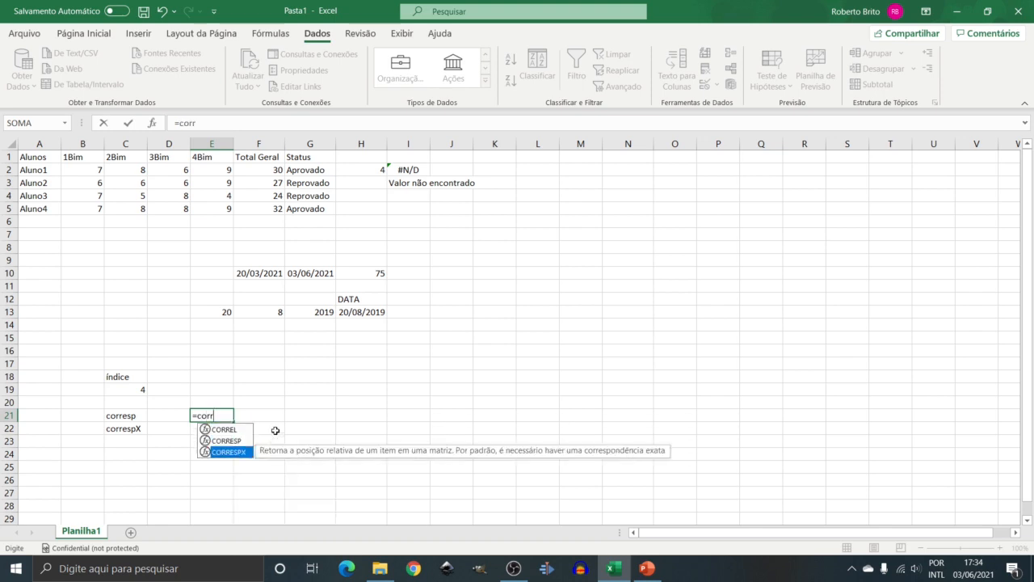
key("Tab")
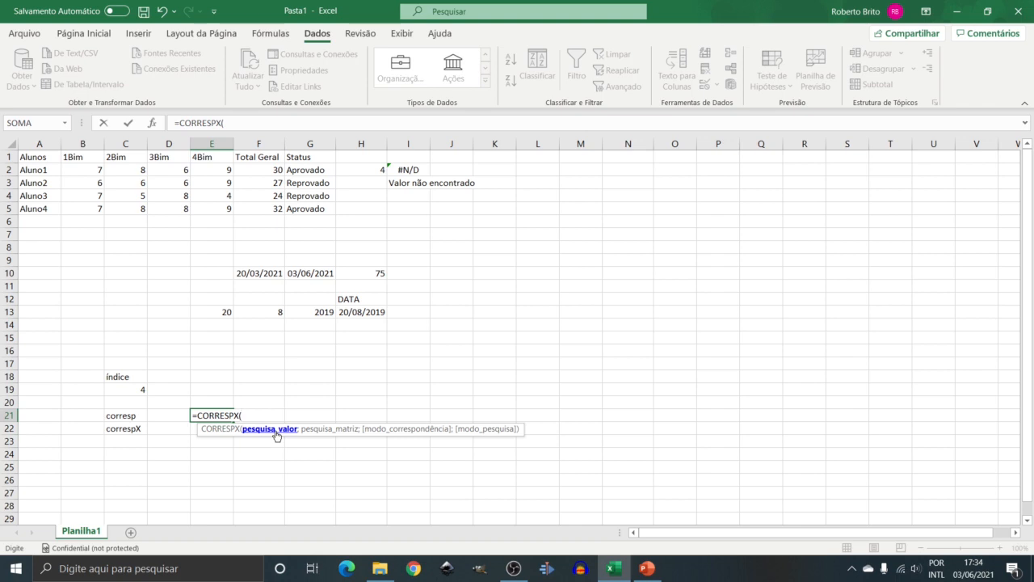
type("\"Aluno1\"")
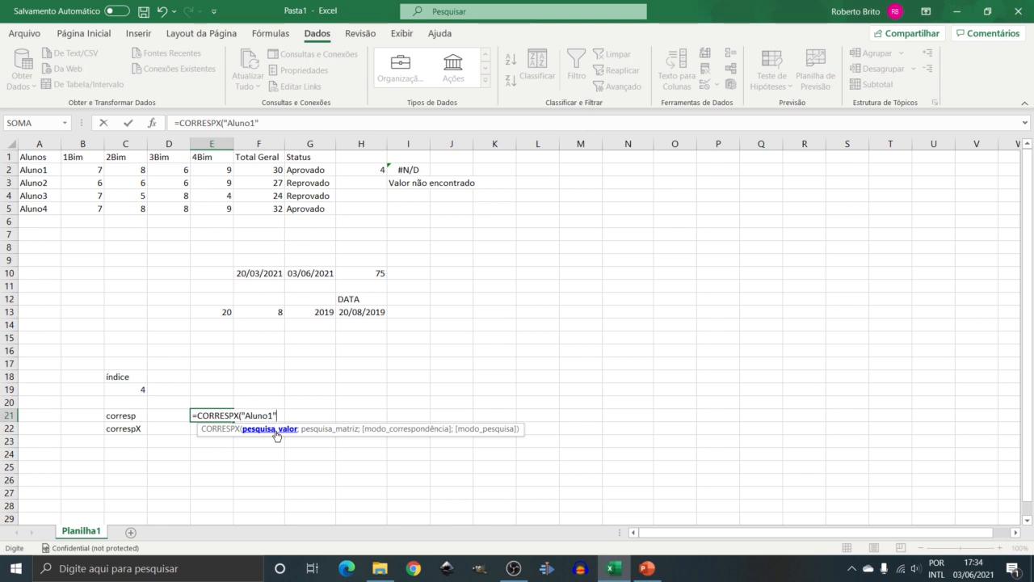
type(";")
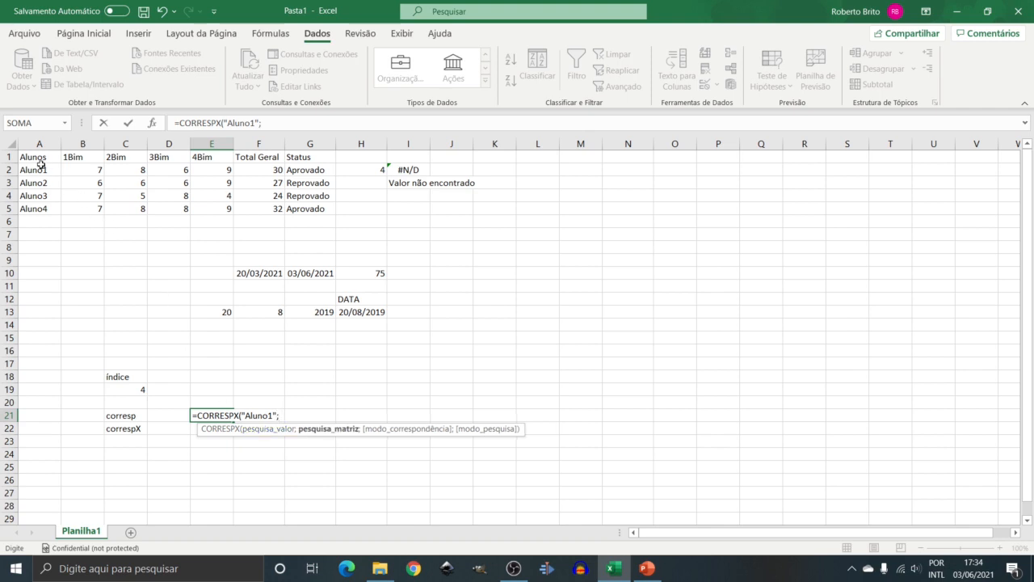
left_click_drag(40, 158, 29, 208)
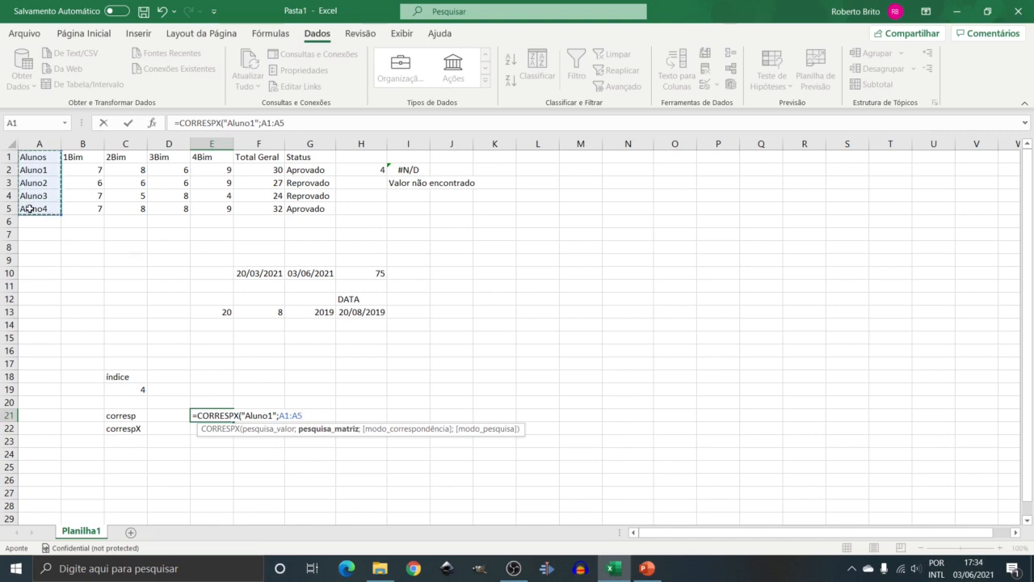
type(";")
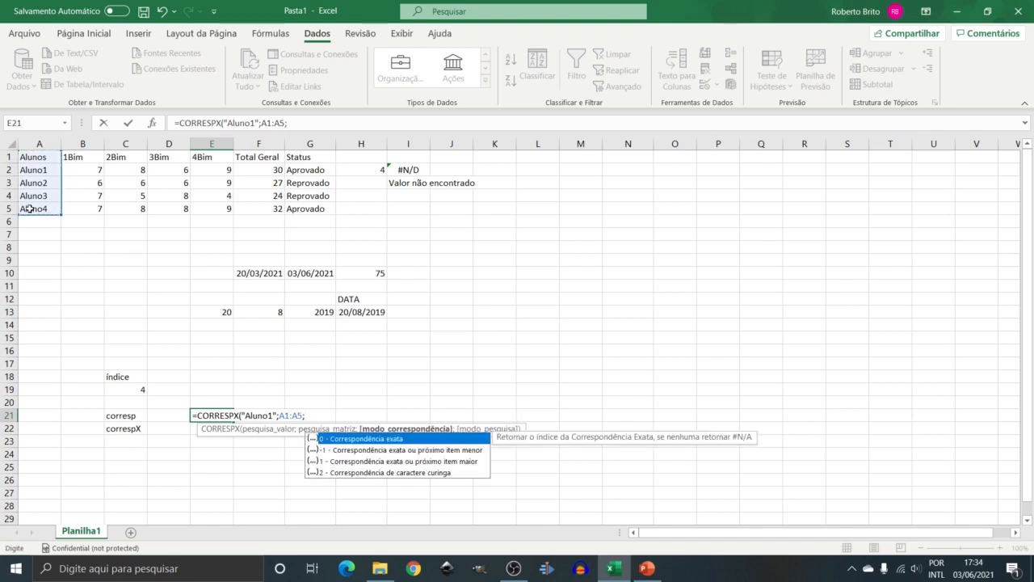
type("0")
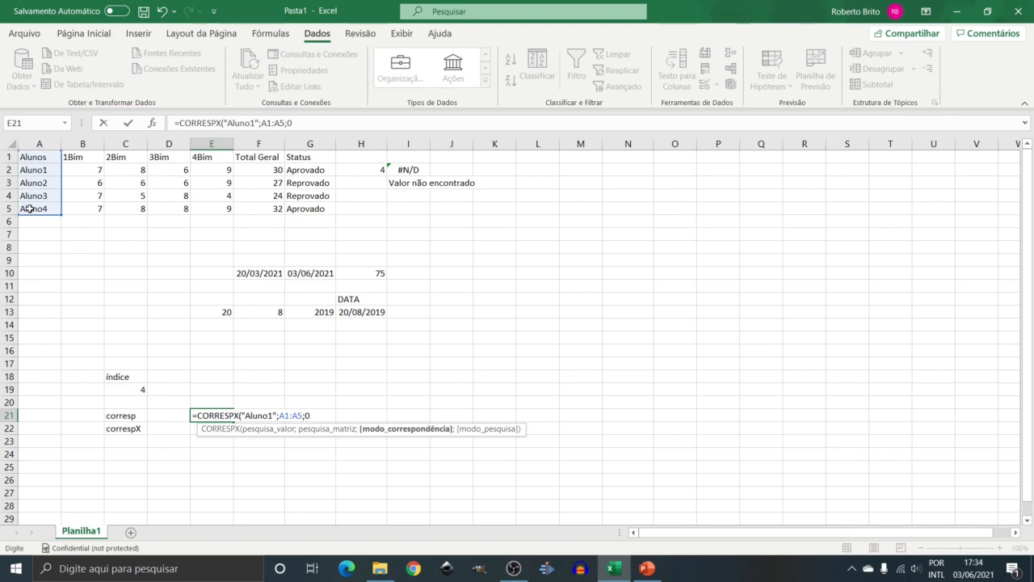
type(";")
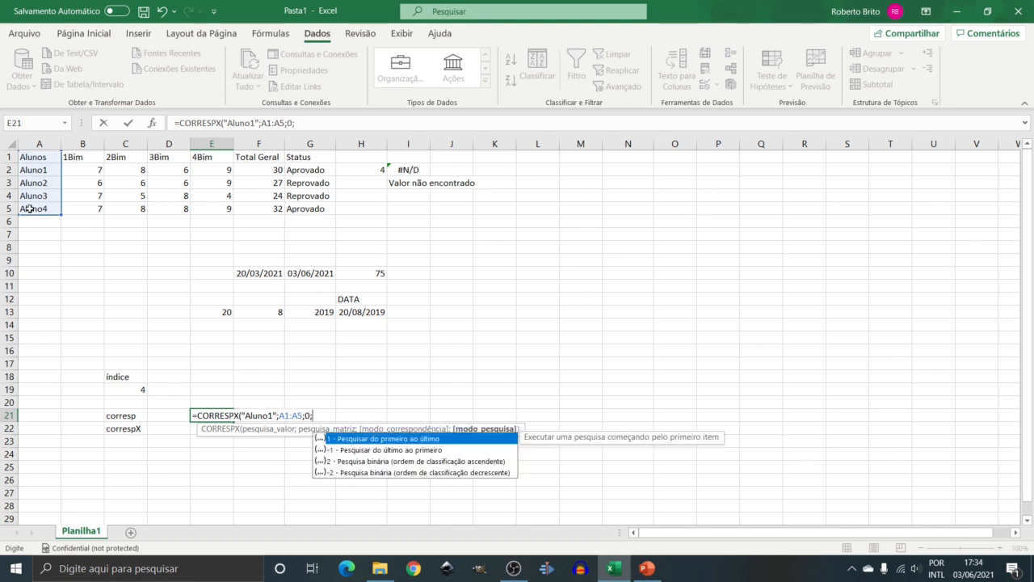
type("1")
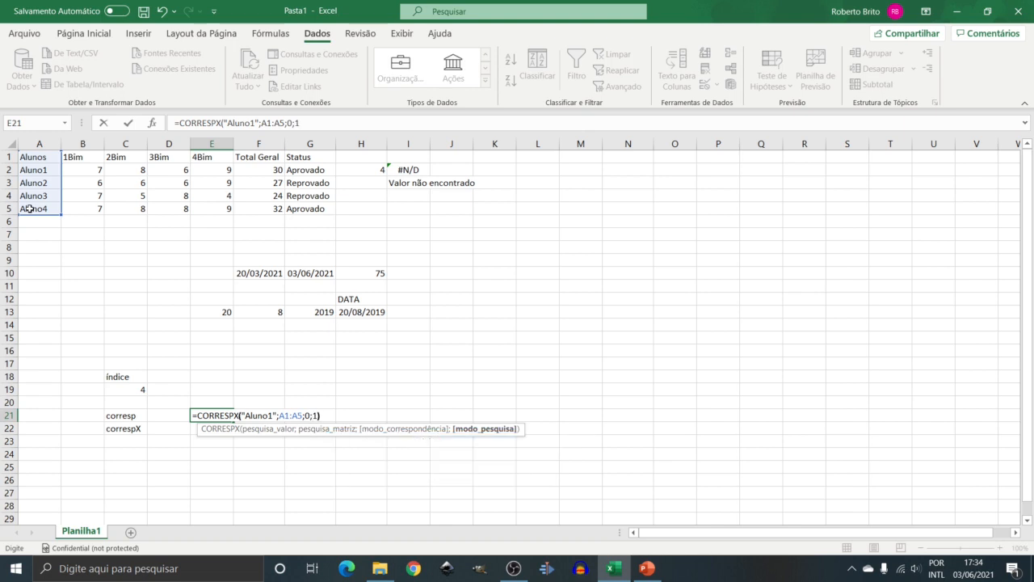
type(")")
key("Return")
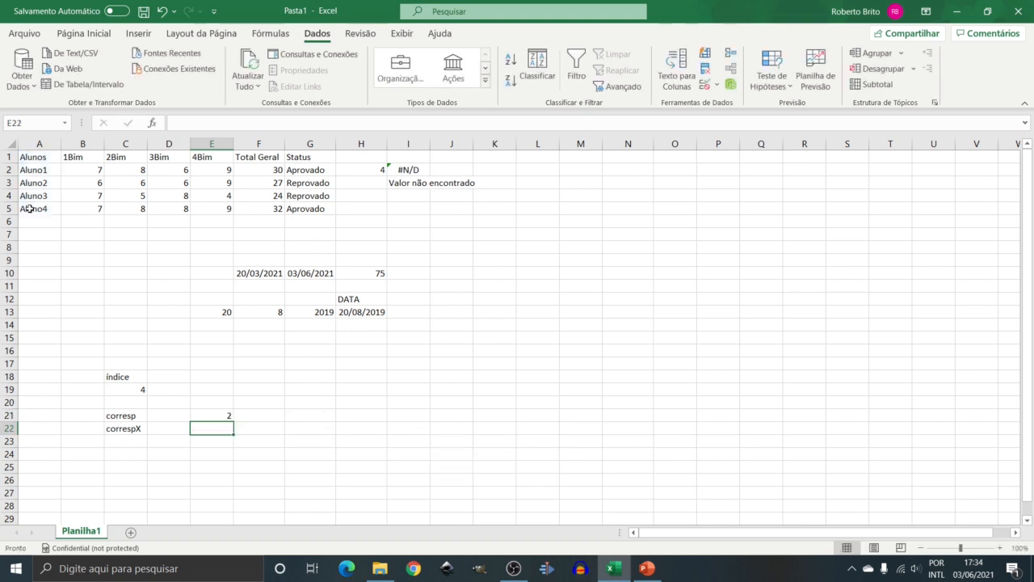
key("Up")
- Try to find the position of 2Bim in the header row in E22 with =corresp(2Bim;B1:E1;0)
left_click(206, 429)
type("=")
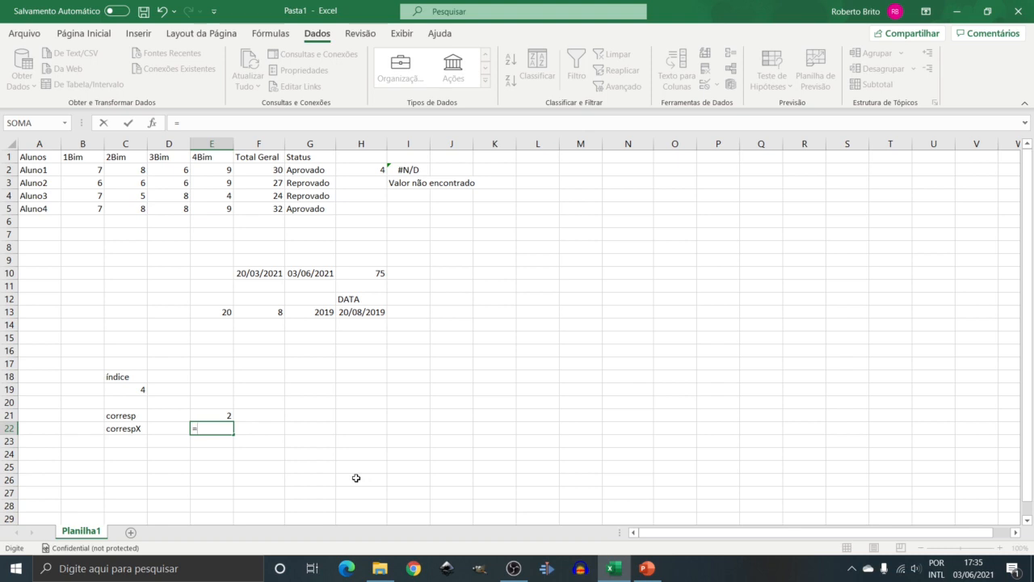
type("cor")
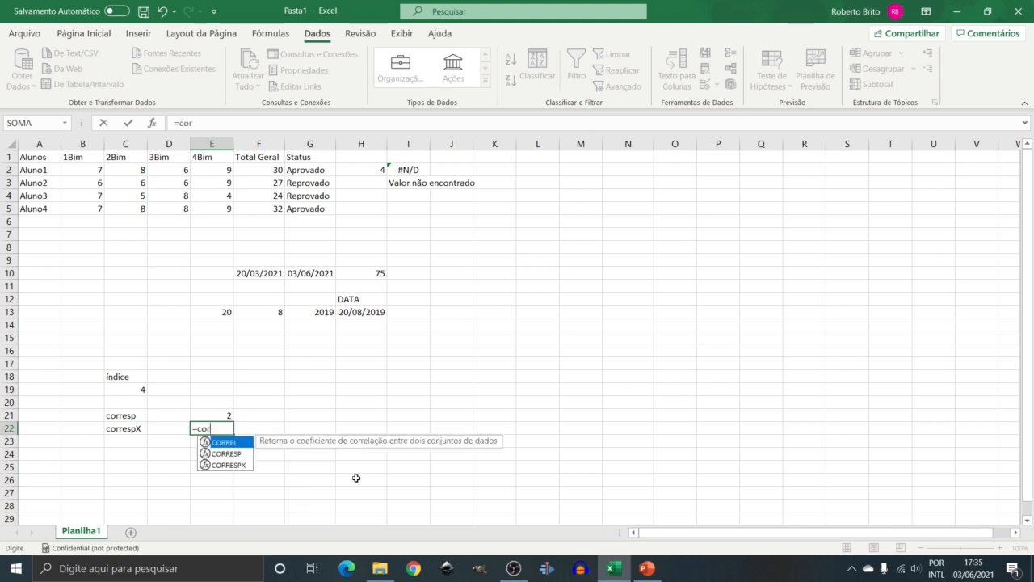
type("resp")
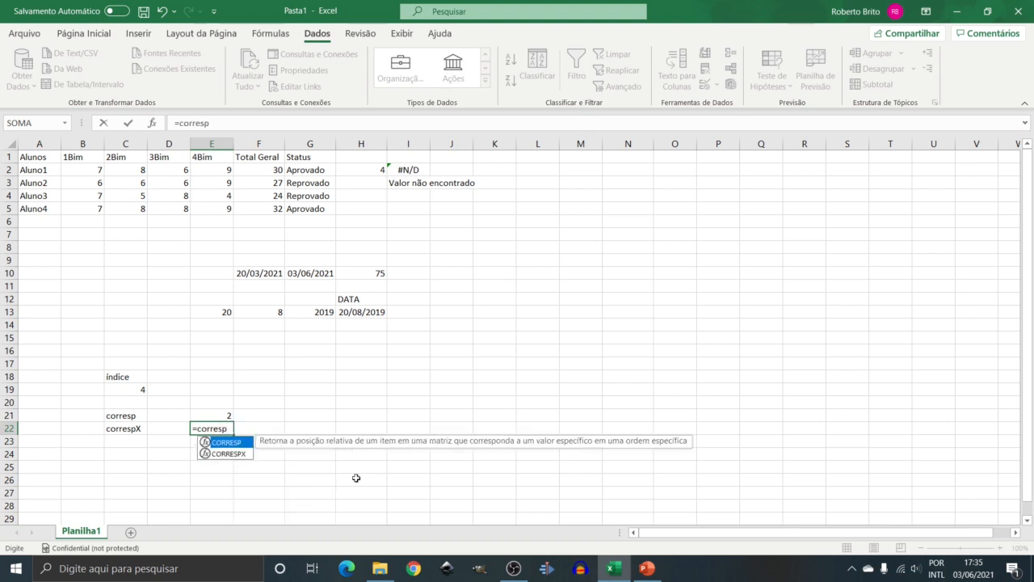
type("(")
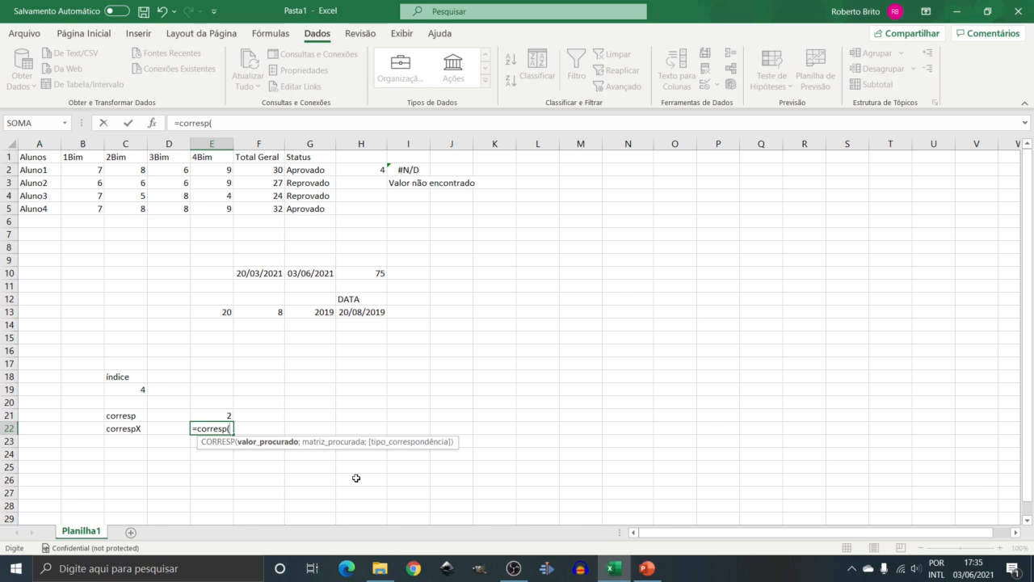
type("2Bim;")
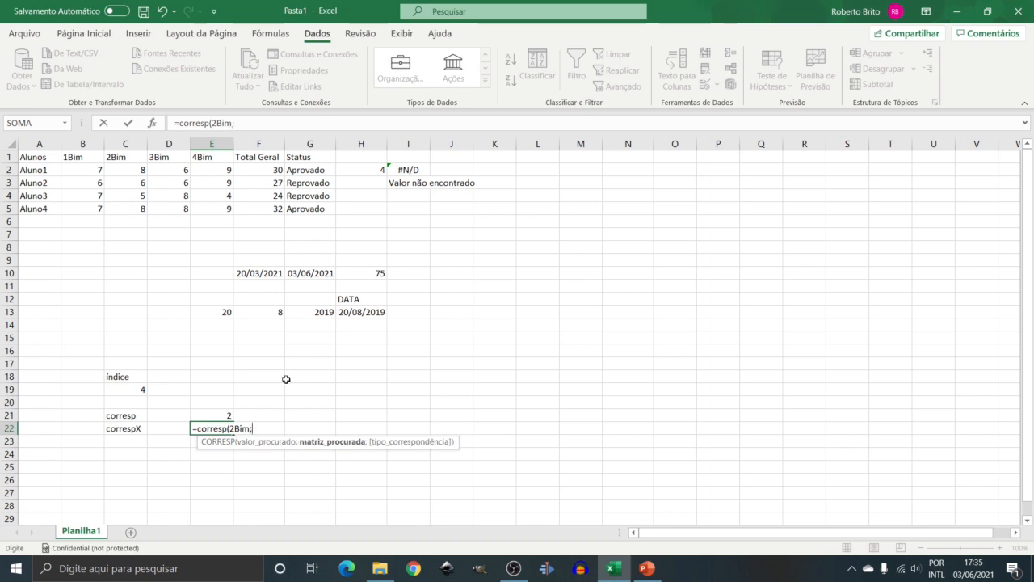
left_click_drag(73, 156, 220, 151)
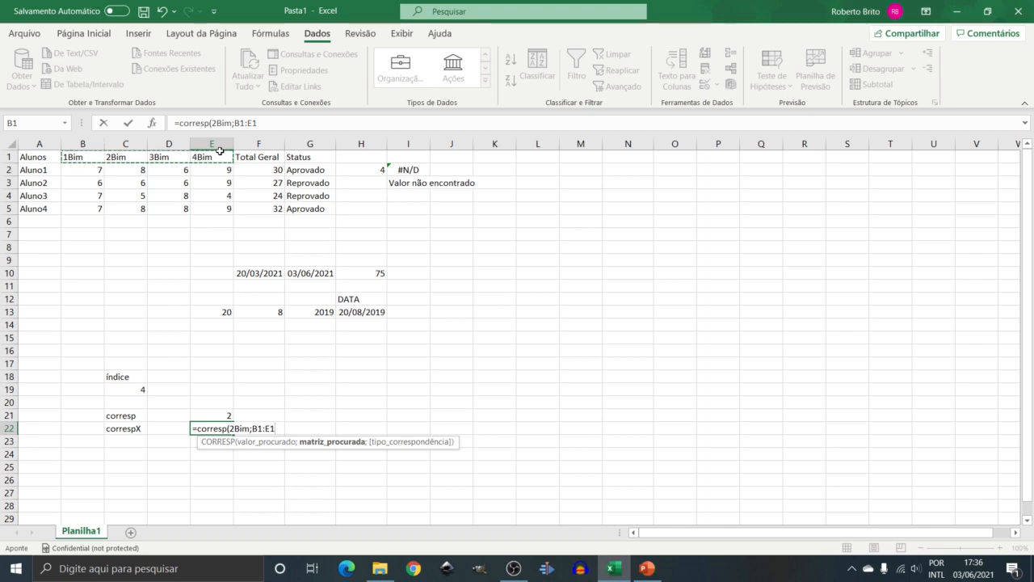
type(";")
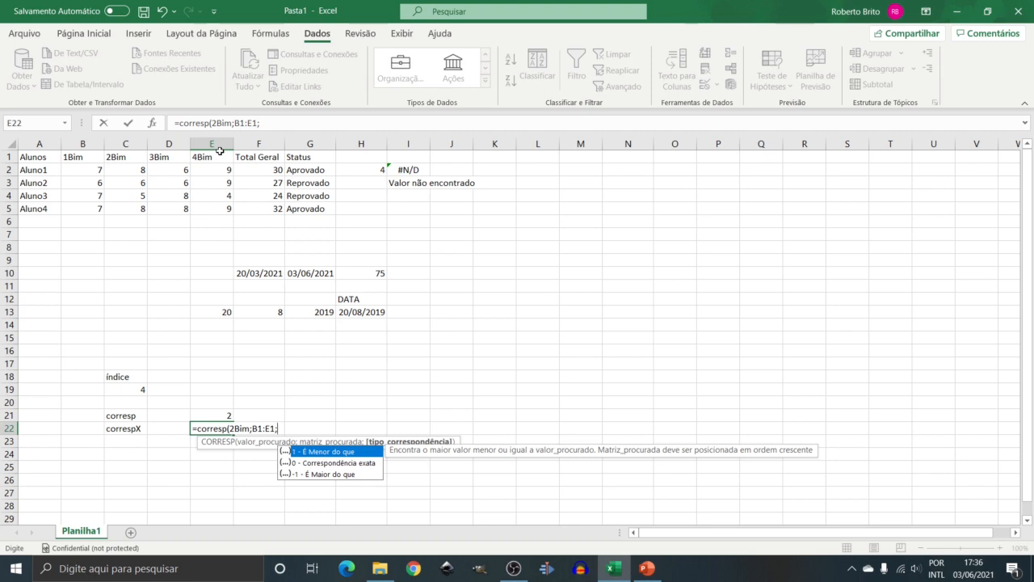
key("Down")
key("Tab")
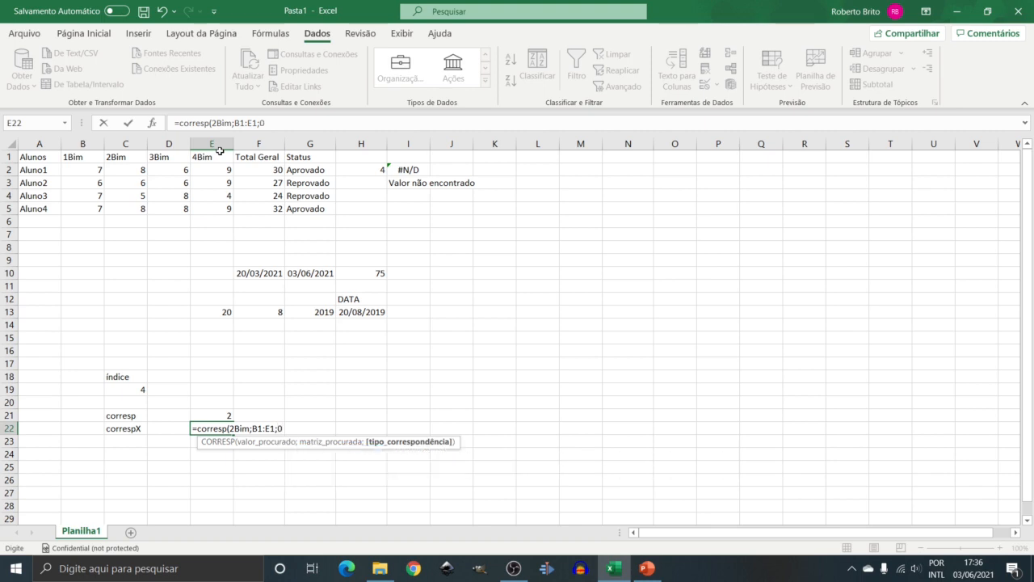
type(")")
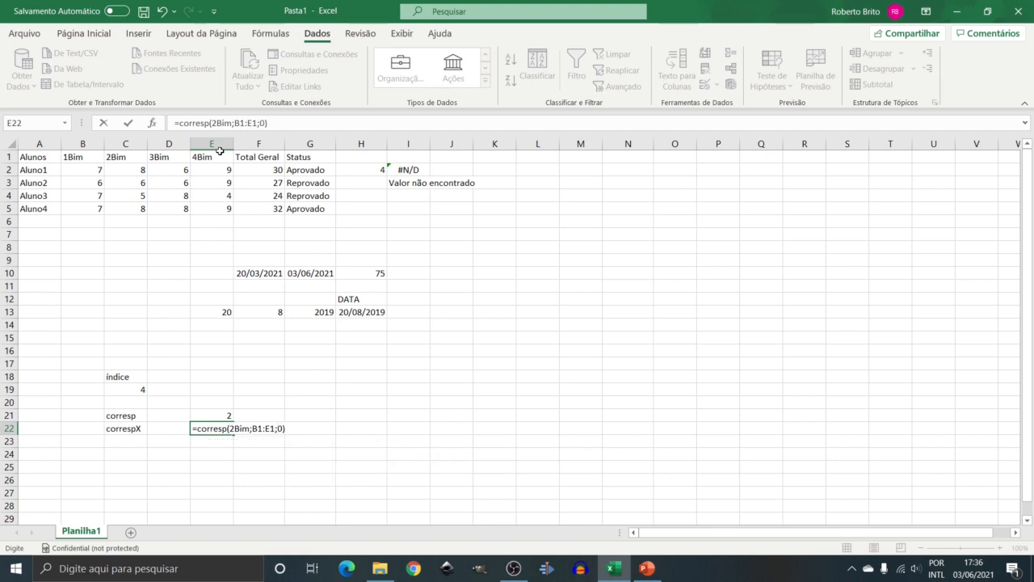
key("Return")
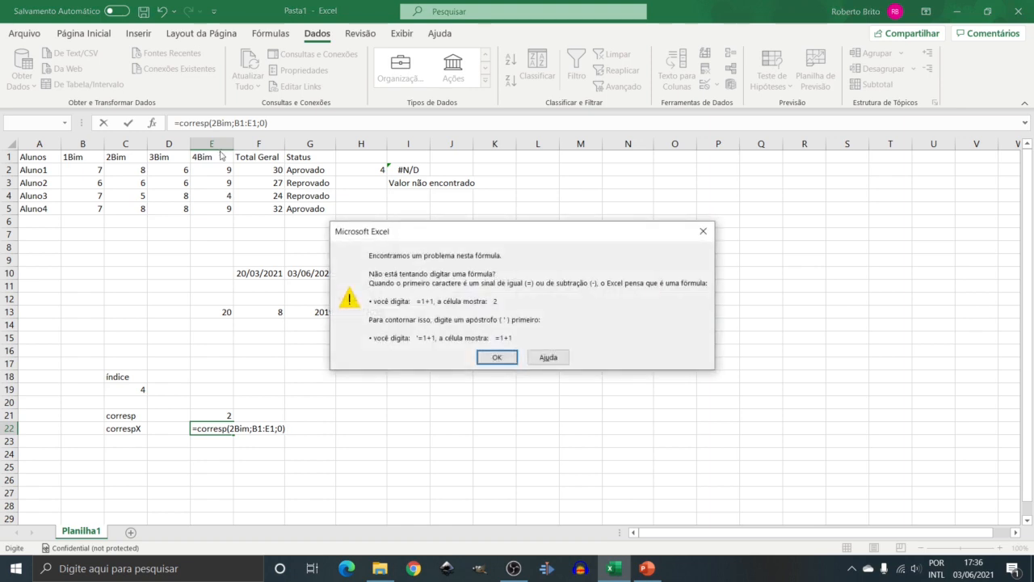
key("Return")
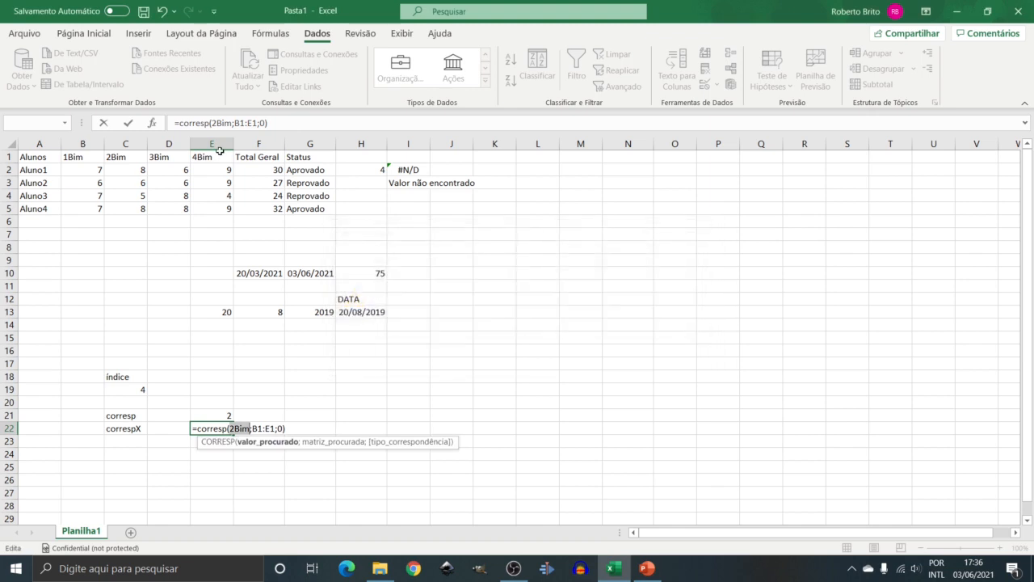
- Enclose the lookup value in E22 in quotation marks so the formula reads =CORRESP("2Bim";B1:E1;0)
key("Left")
key("Left")
key("Right")
type("\"2Bim")
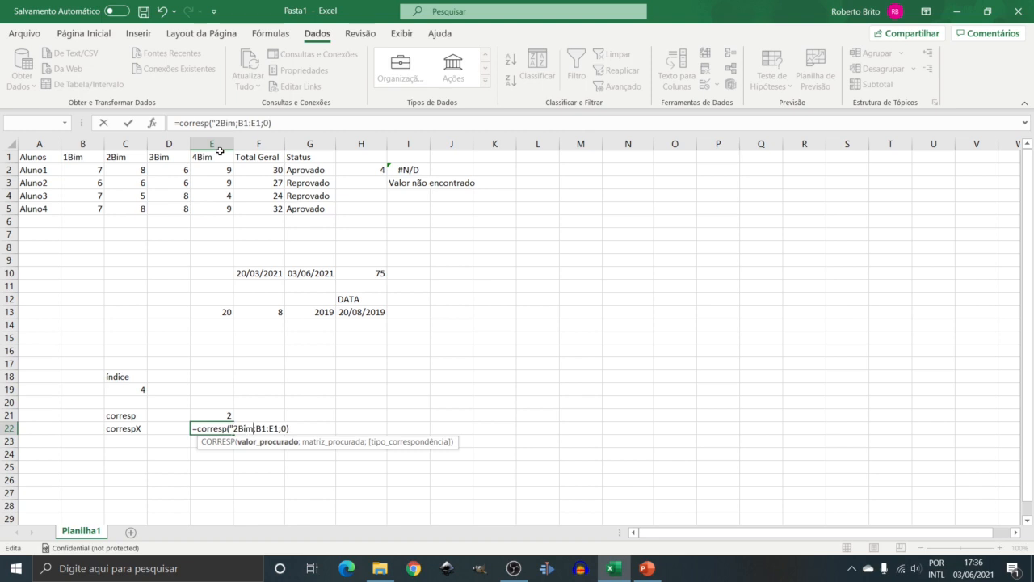
type("\"")
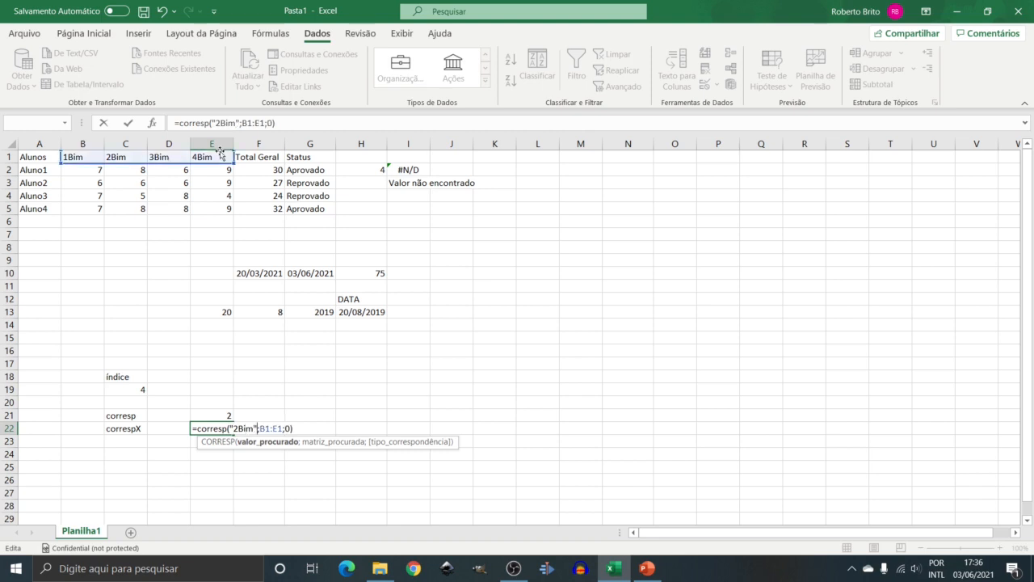
key("Right")
key("Right")
key("Right")
key("Right")
key("Right")
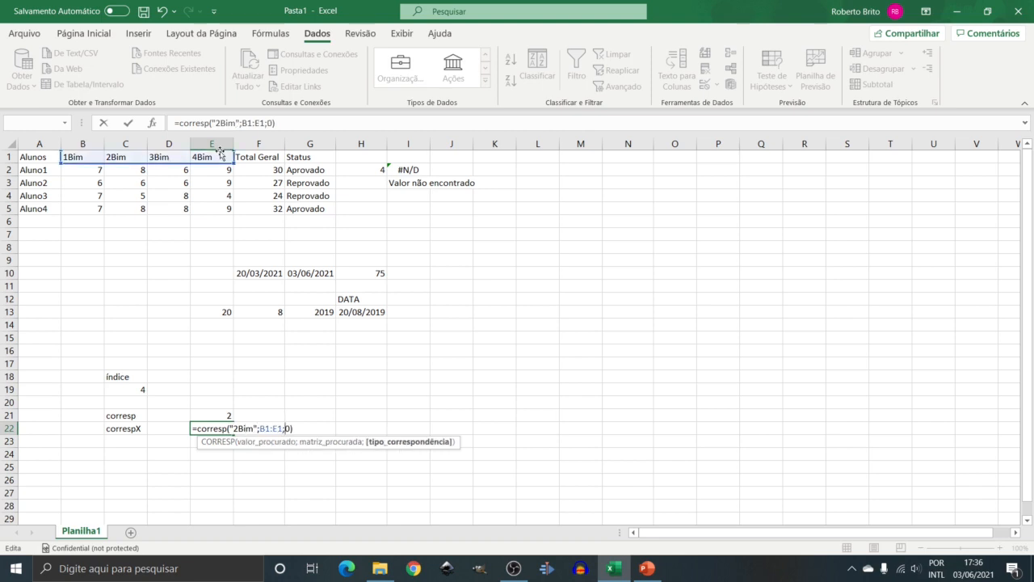
key("Right")
key("Right")
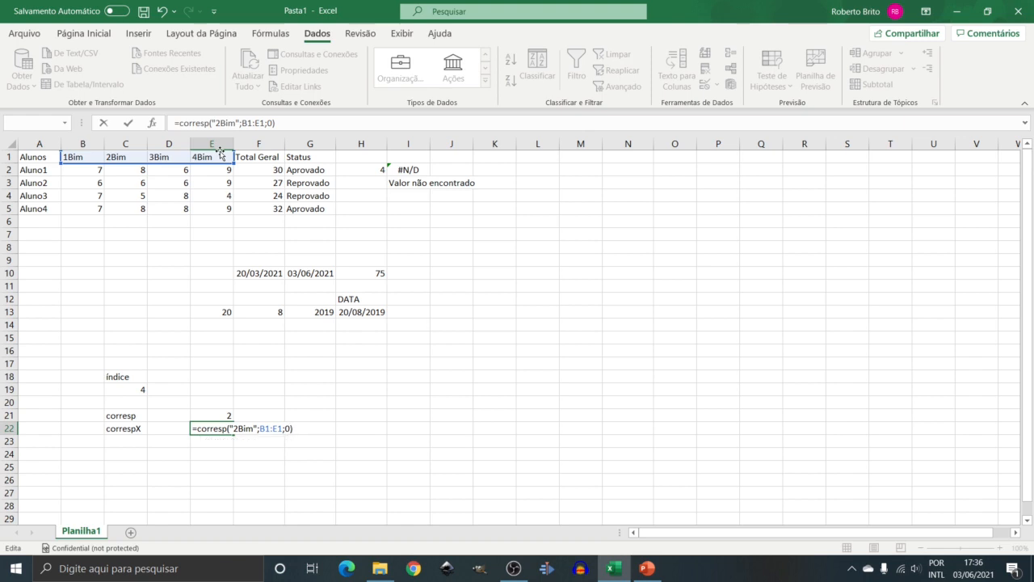
key("Return")
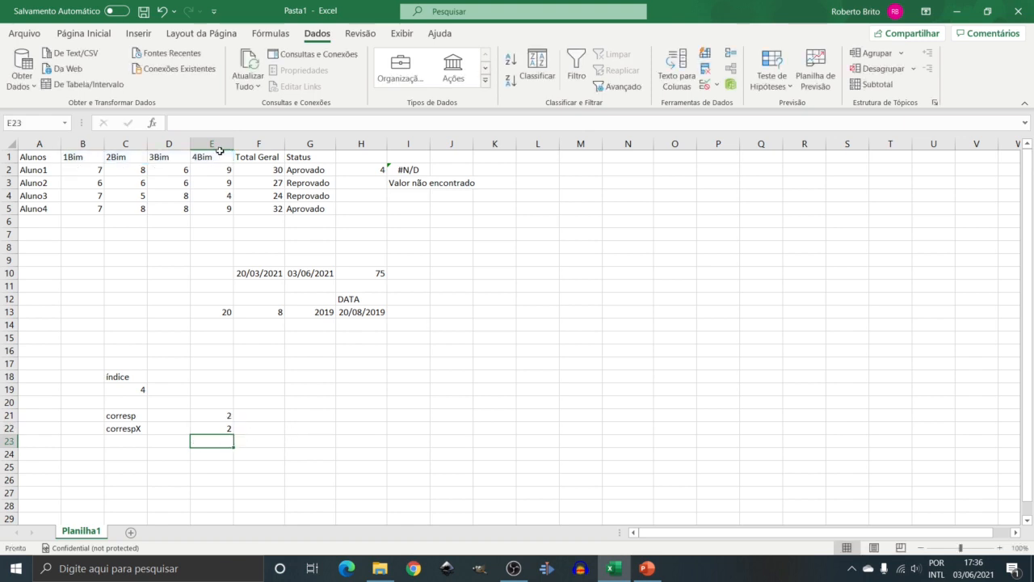
- Label the two match results with Linha in D21 and Col in D22
key("Up")
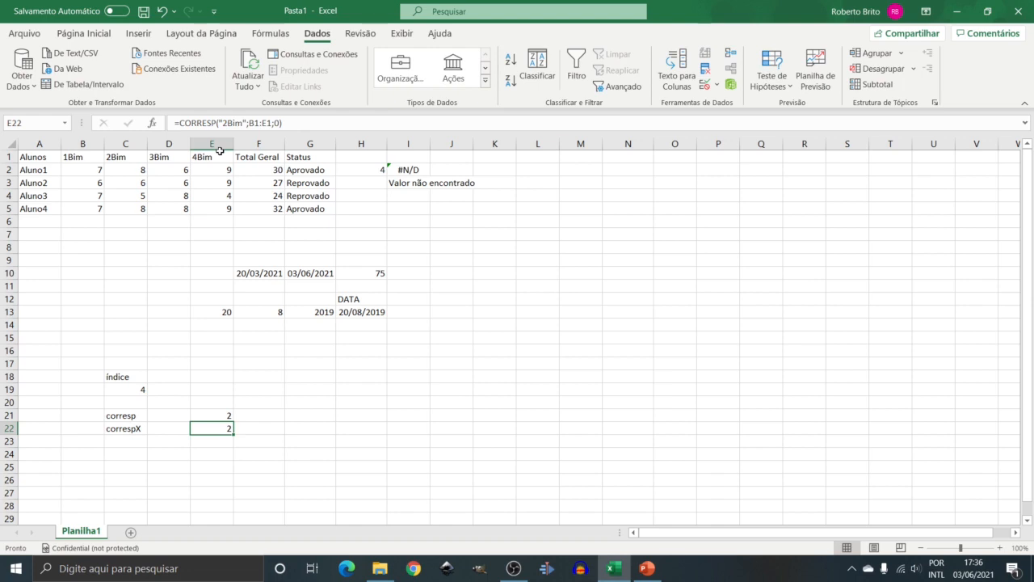
key("Up")
key("Left")
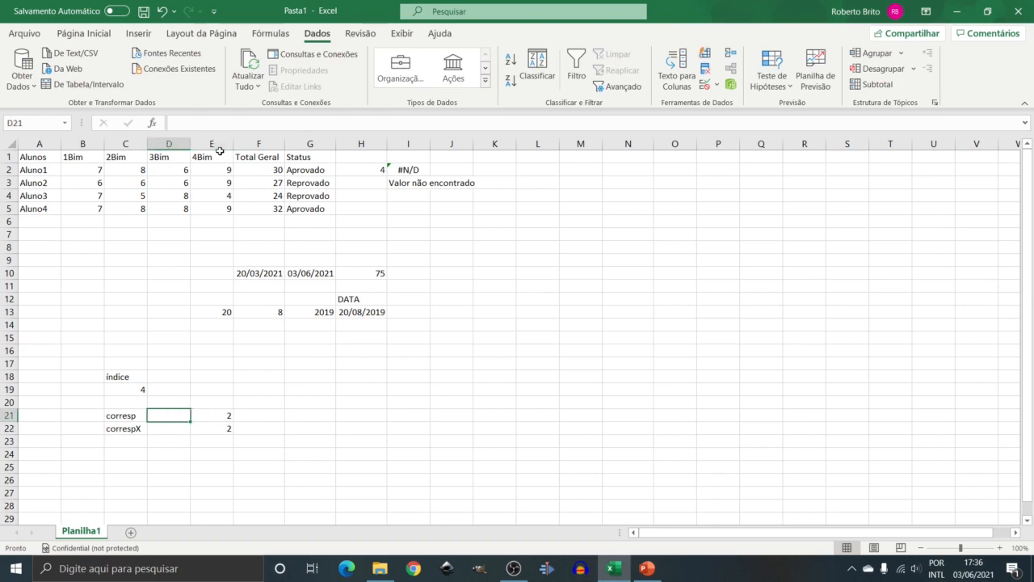
type("Li")
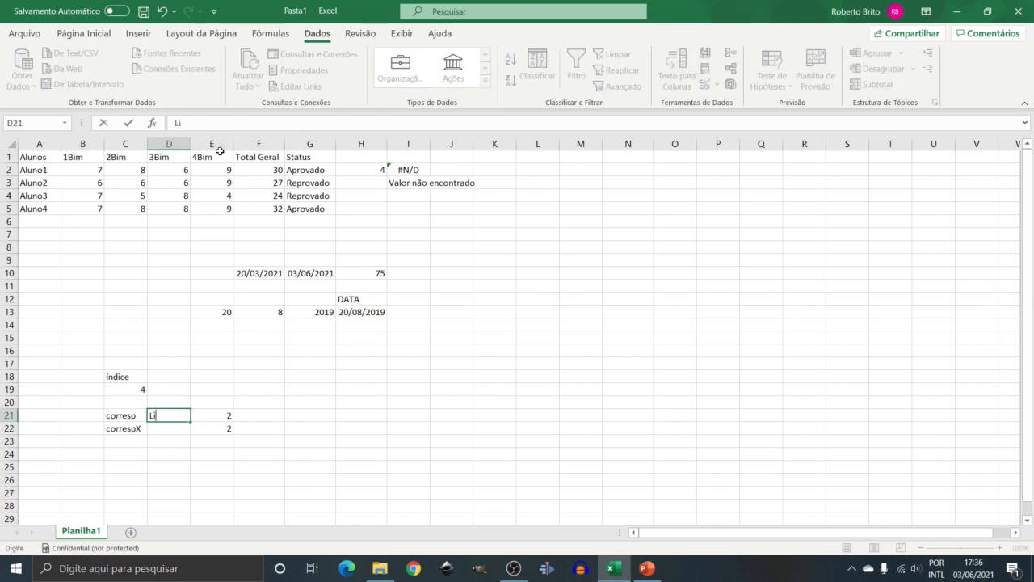
type("nha")
key("Return")
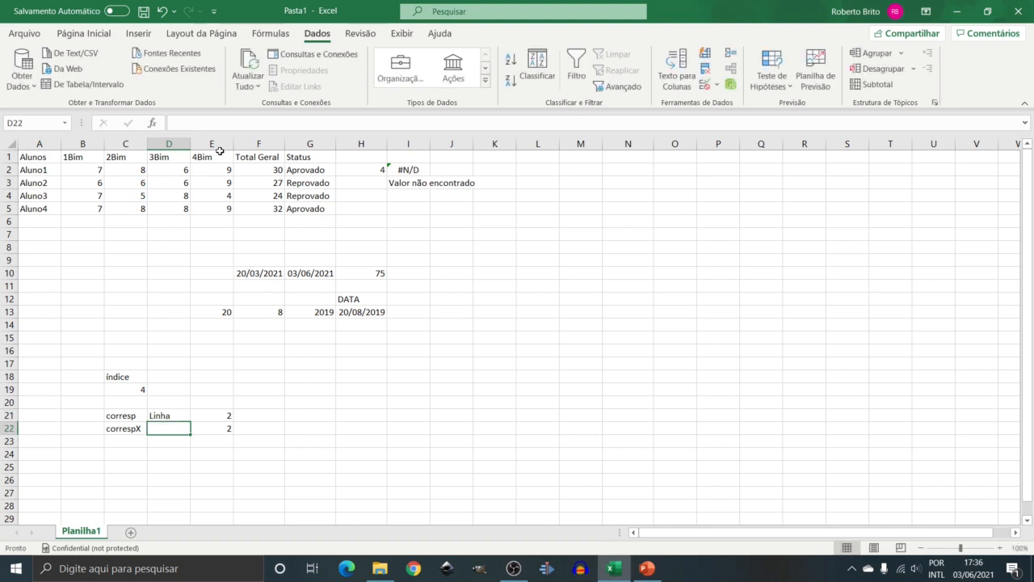
type("Lin")
key("BackSpace")
key("BackSpace")
key("BackSpace")
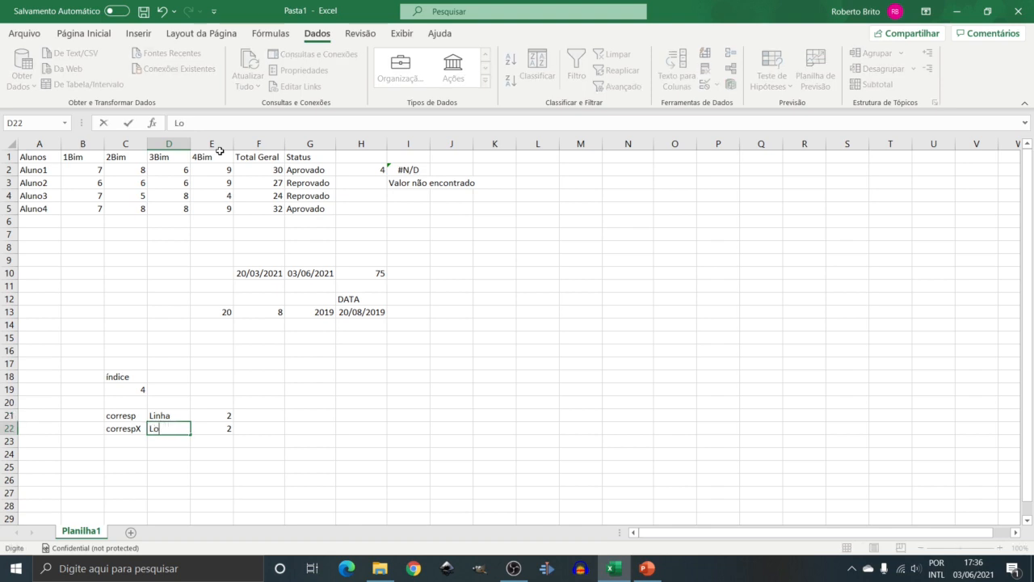
type("Colu")
key("BackSpace")
key("Return")
- Start an ÍNDICE formula in E24 with the grade range B2:E5 as its array
key("Up")
key("Right")
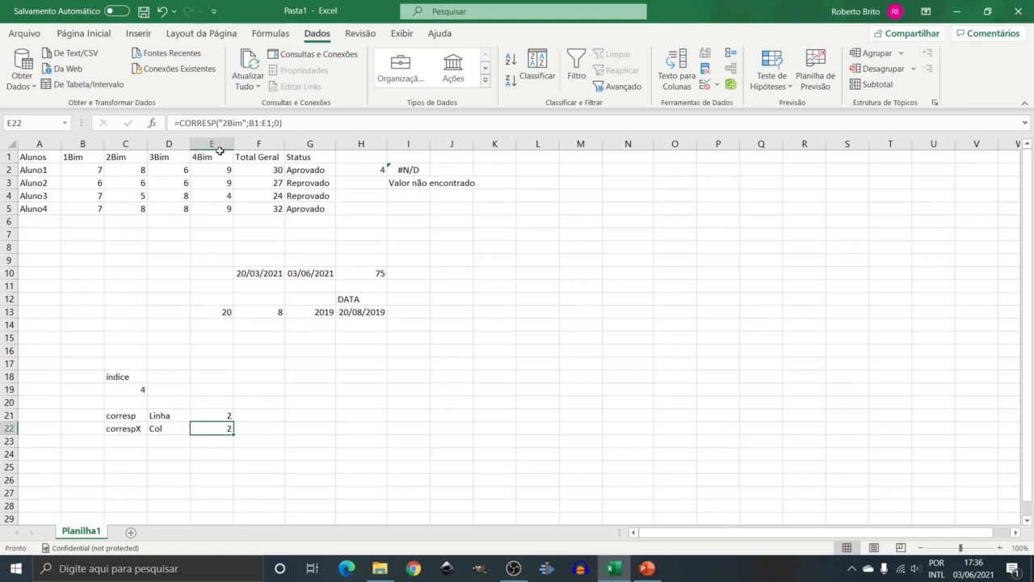
key("Up")
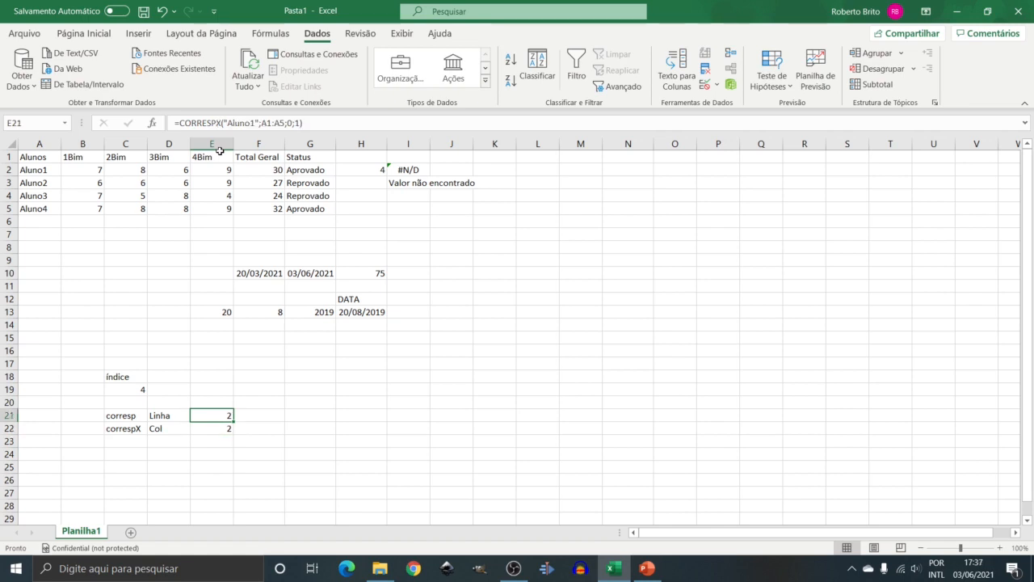
key("Right")
key("Down")
key("Down")
key("Down")
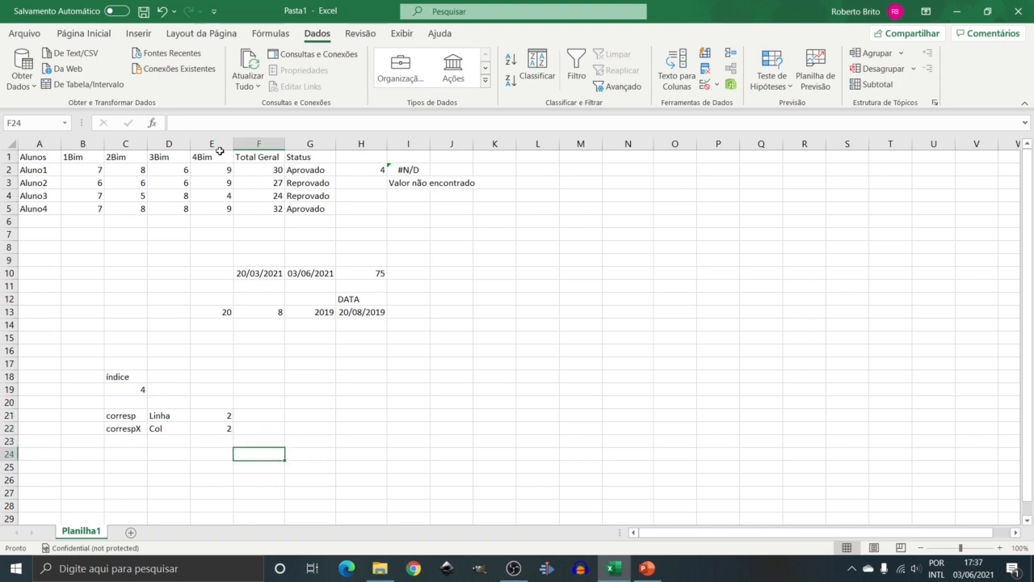
key("Left")
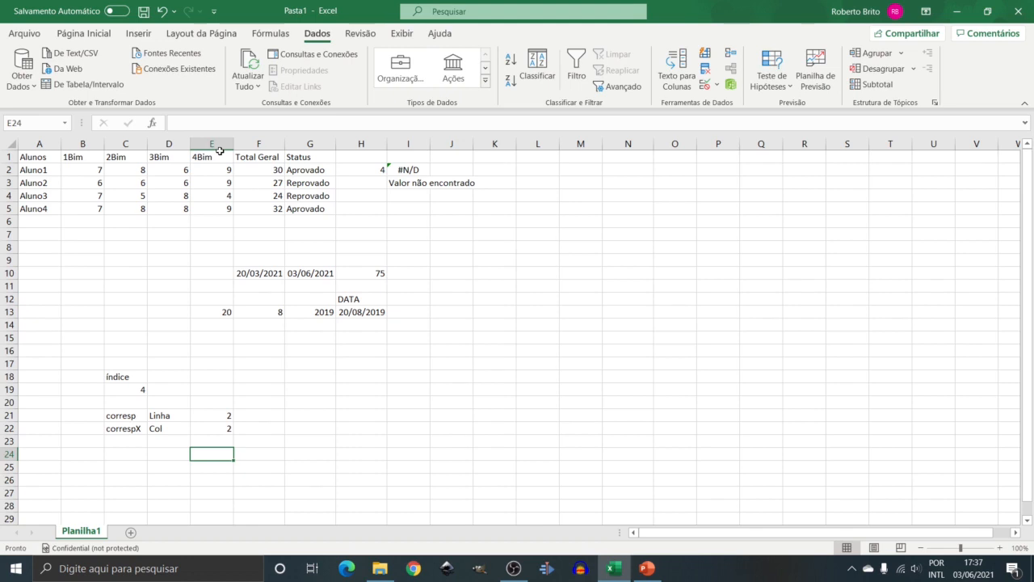
type("=")
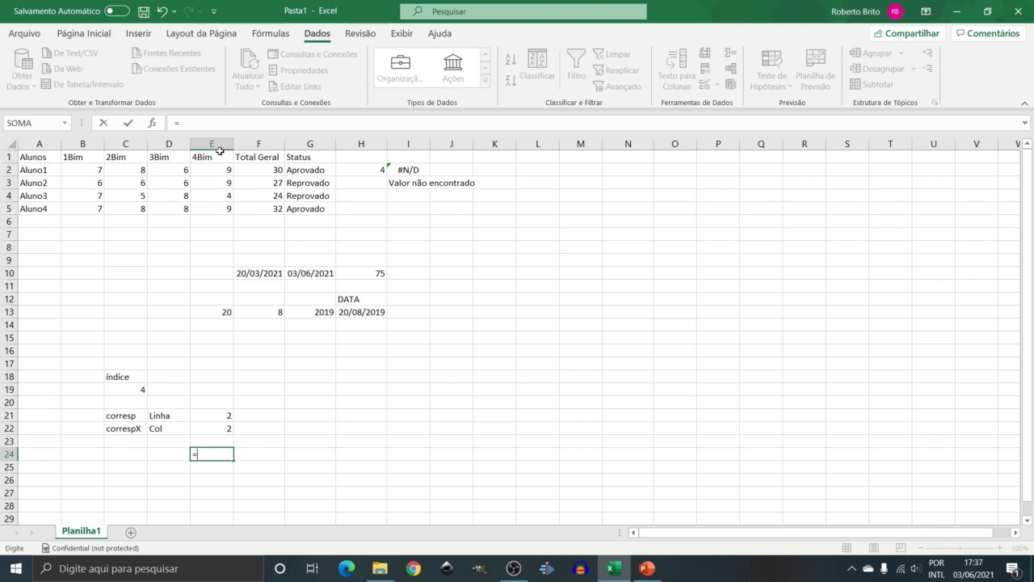
type("í")
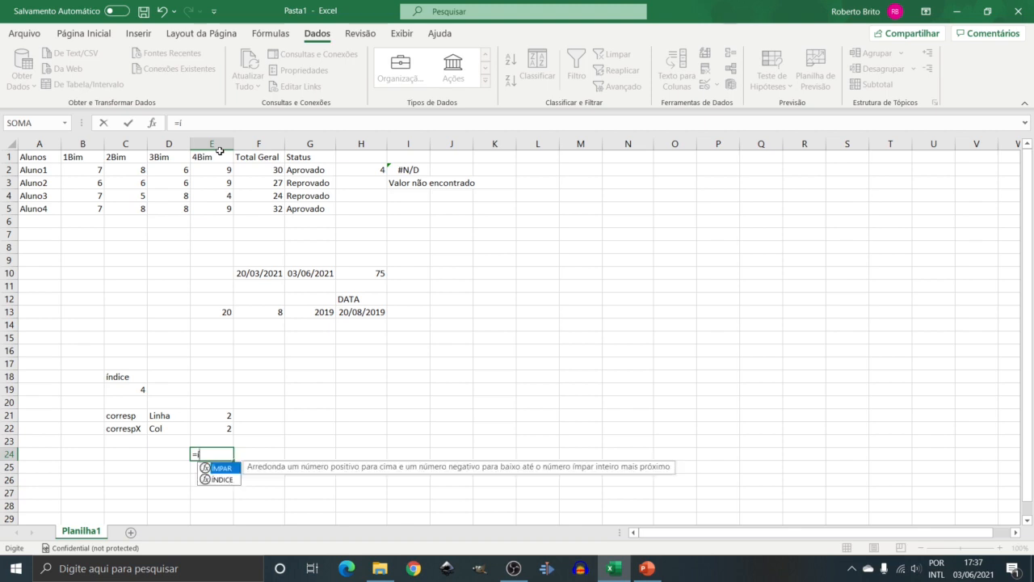
key("Down")
key("Tab")
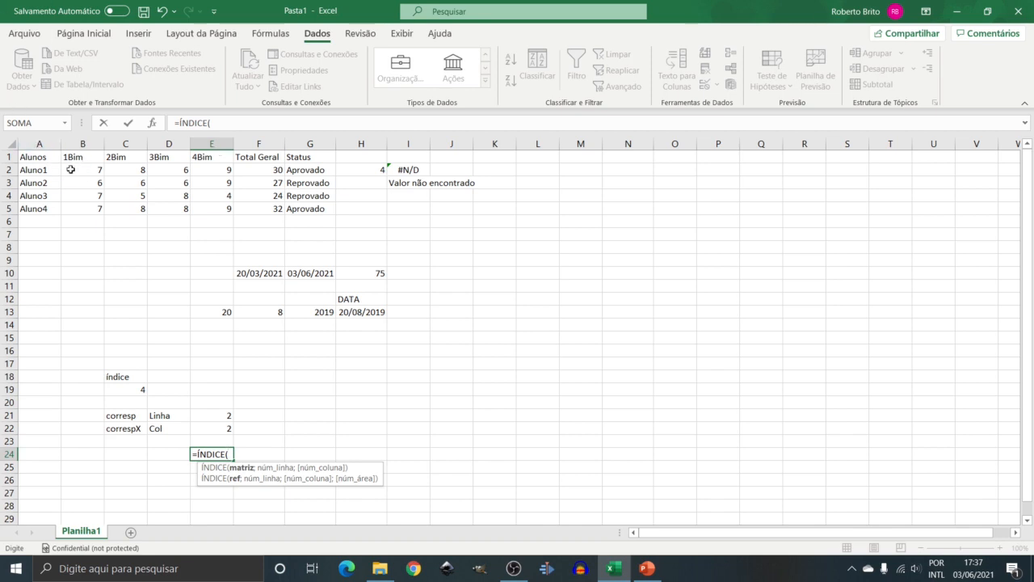
left_click_drag(71, 170, 206, 204)
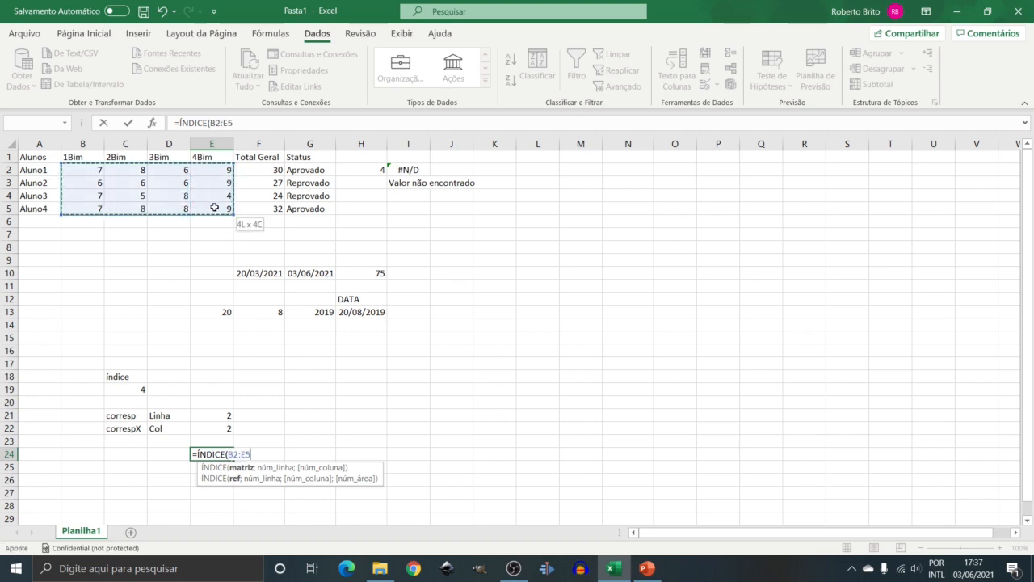
type(";")
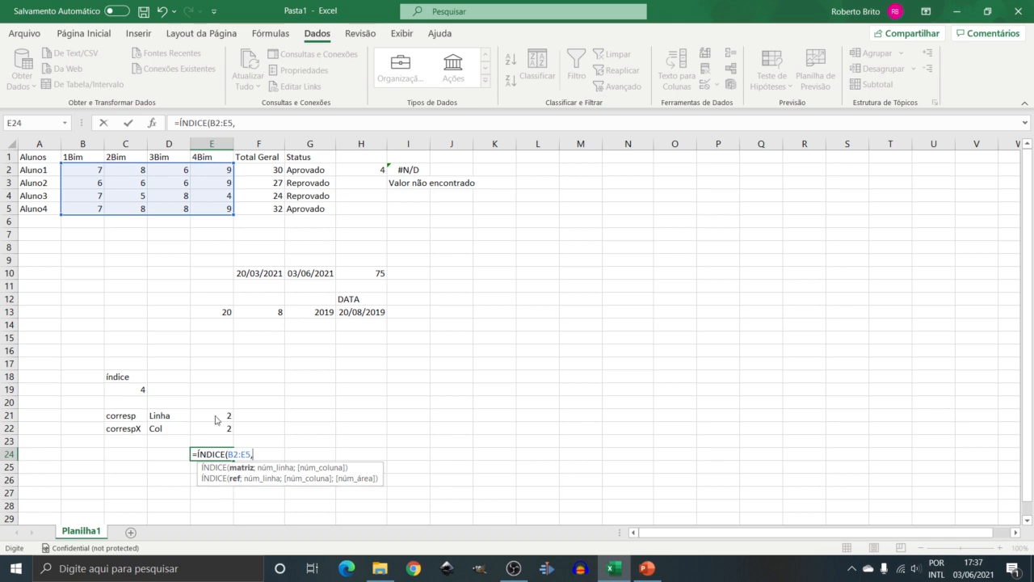
key("Return")
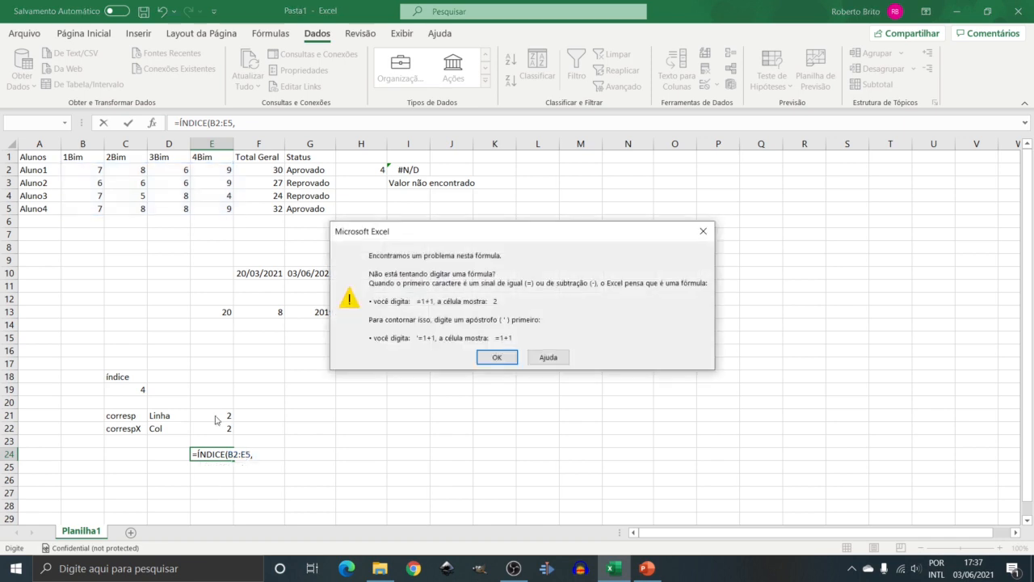
left_click(497, 358)
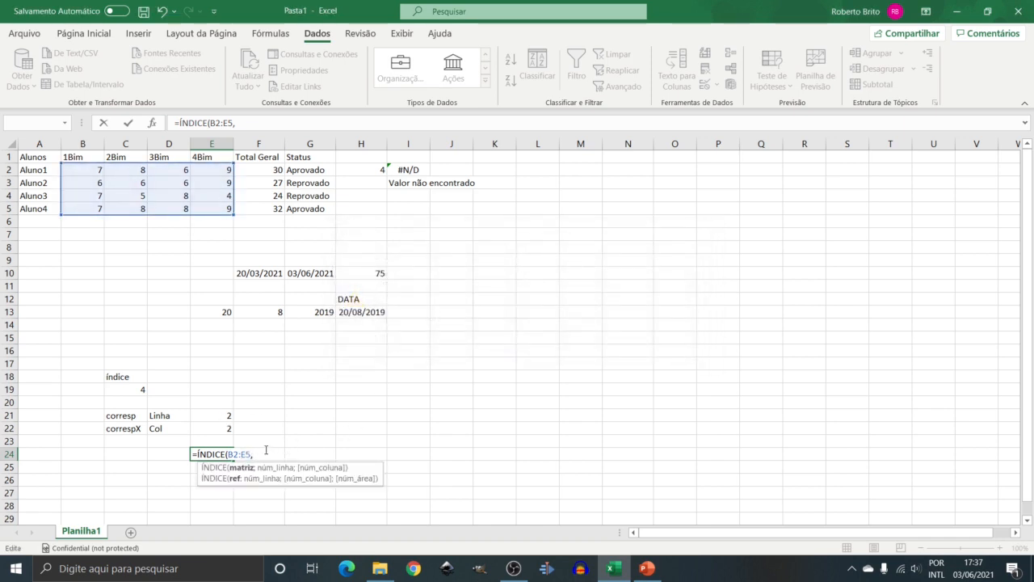
- Complete the E24 formula as =ÍNDICE(B2:E5;E21;E22), using the Linha result as row number and the Col result as column number
key("BackSpace")
type(";")
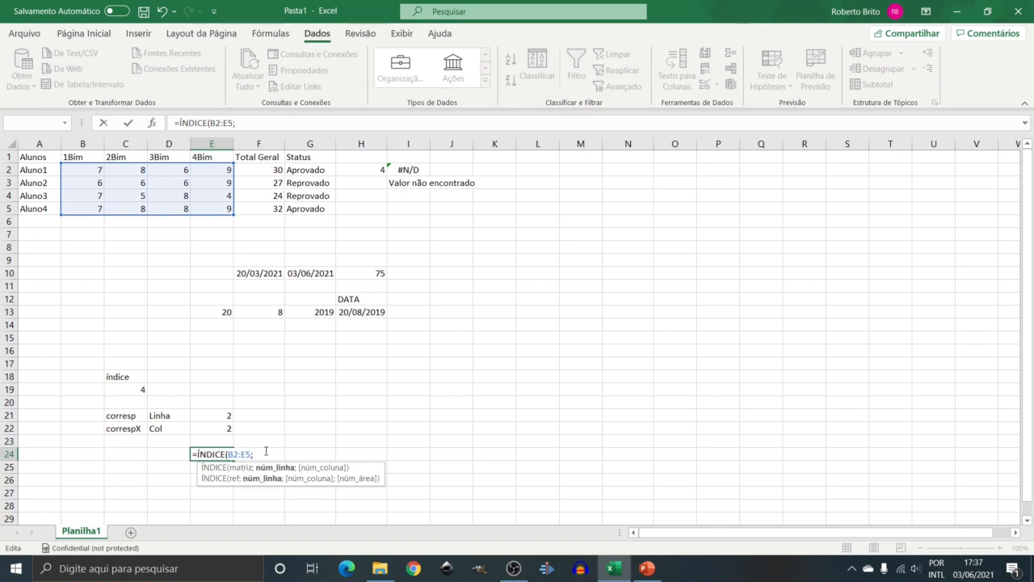
left_click(211, 413)
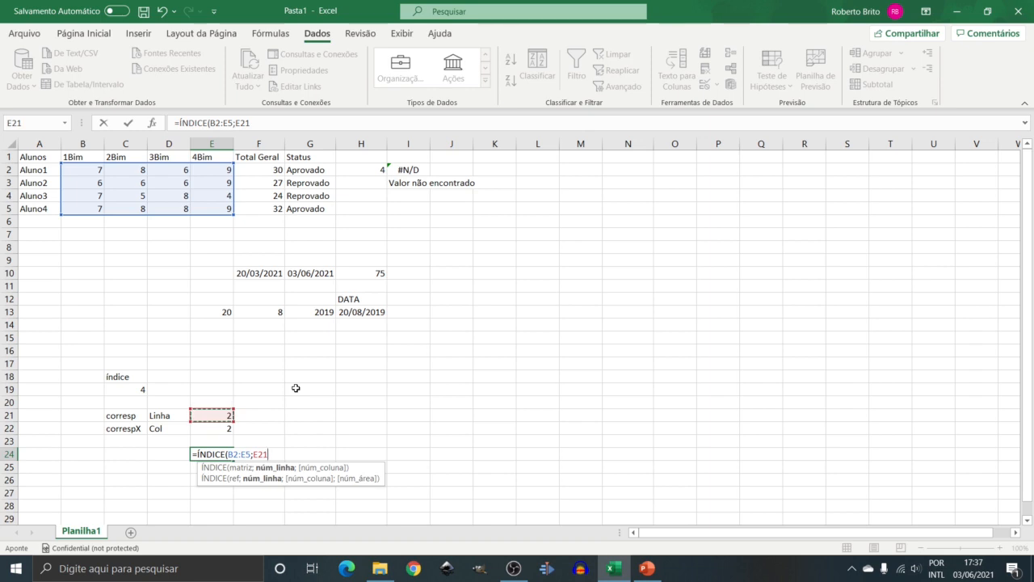
type(";")
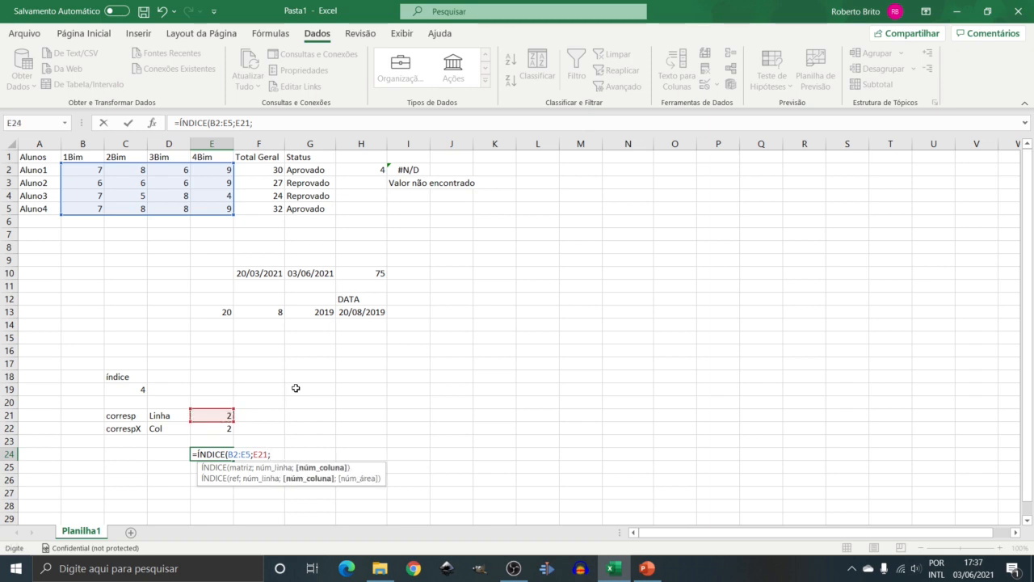
left_click(216, 425)
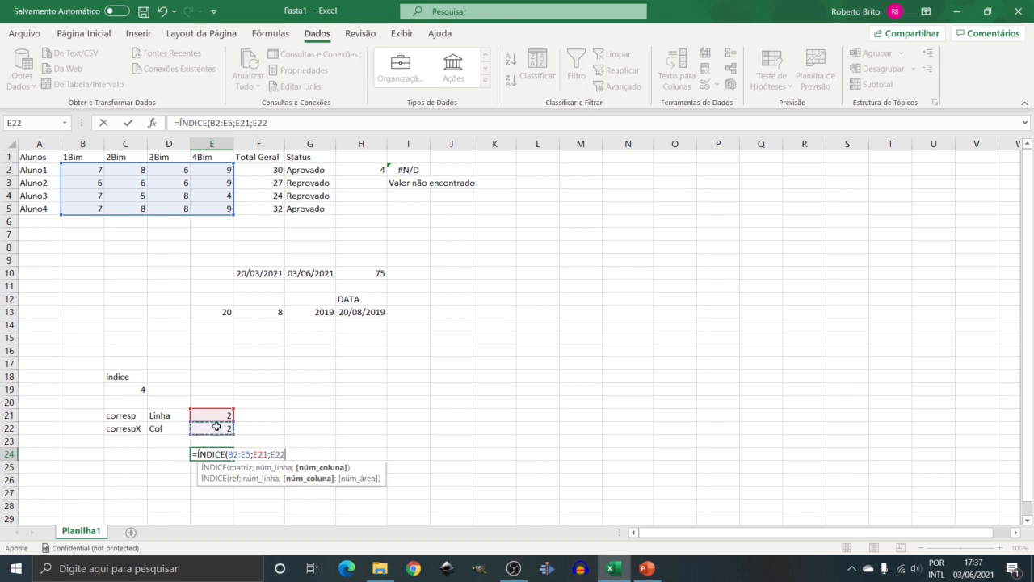
type(")")
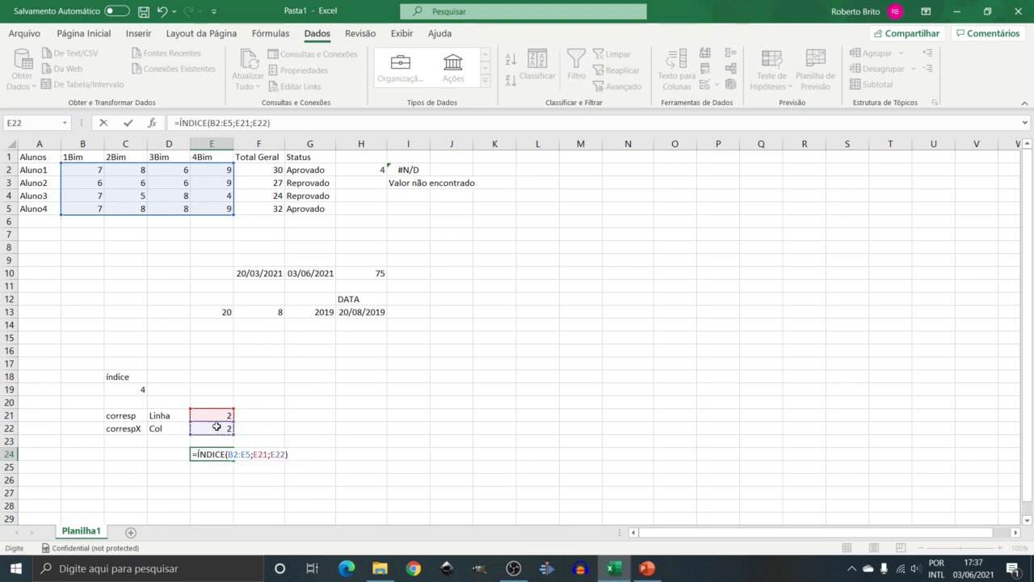
key("Return")
key("Up")
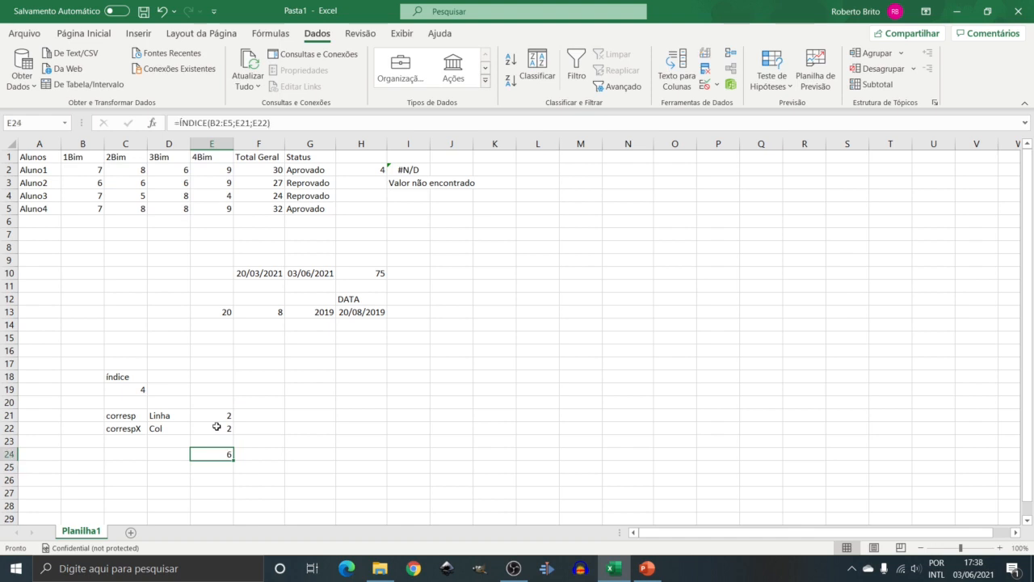
- Replace the E21 reference in the E24 ÍNDICE formula with E21's own function, CORRESPX("Aluno1";A1:A5;0;1)
left_click(123, 389)
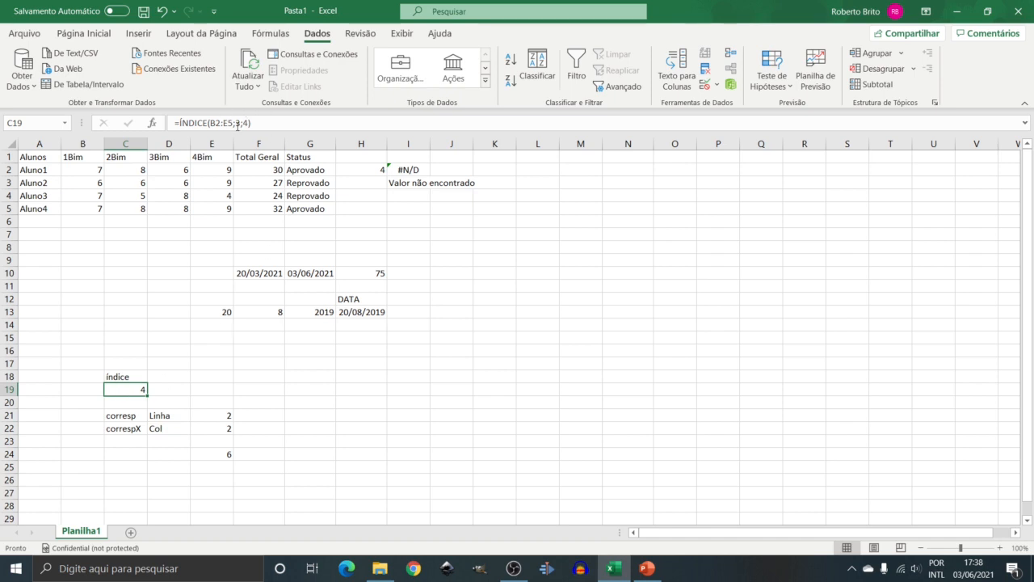
left_click(212, 454)
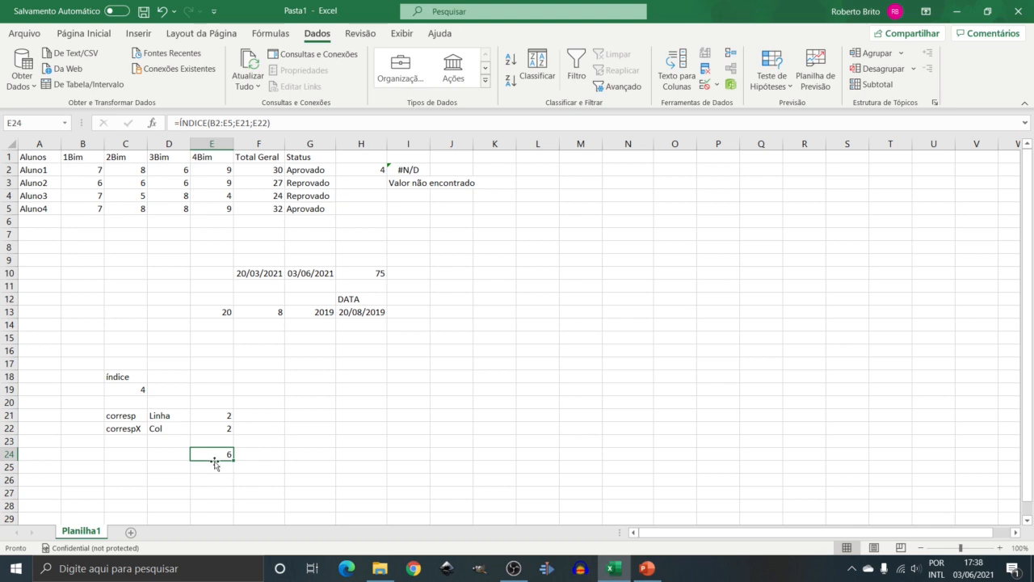
left_click(210, 416)
left_click(206, 427)
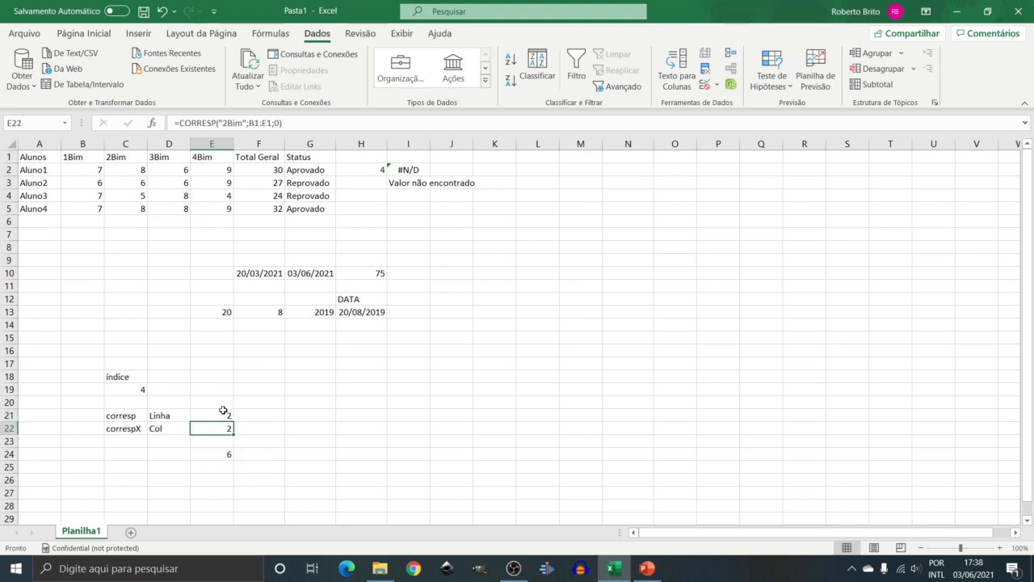
left_click(220, 413)
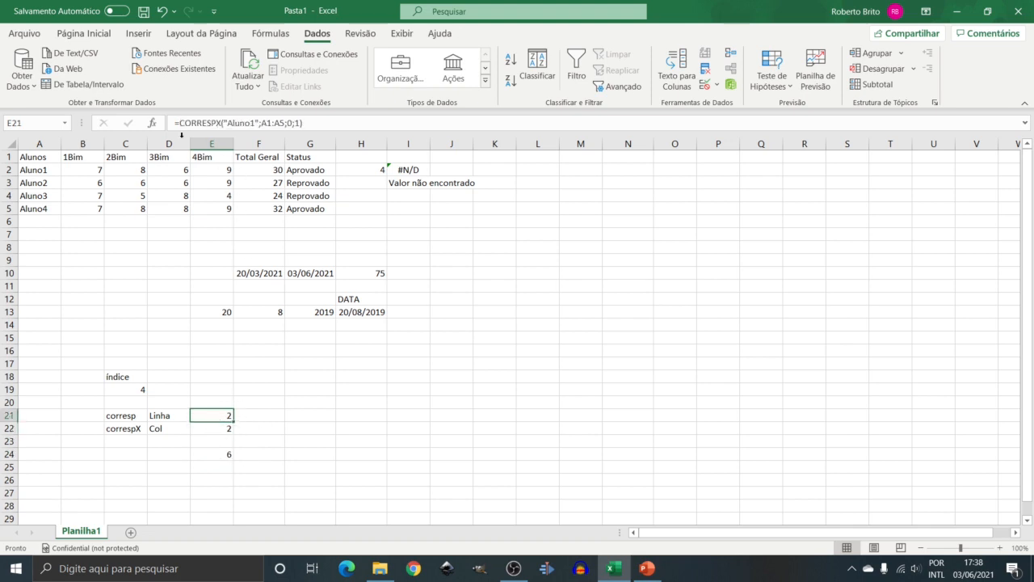
left_click_drag(179, 122, 305, 121)
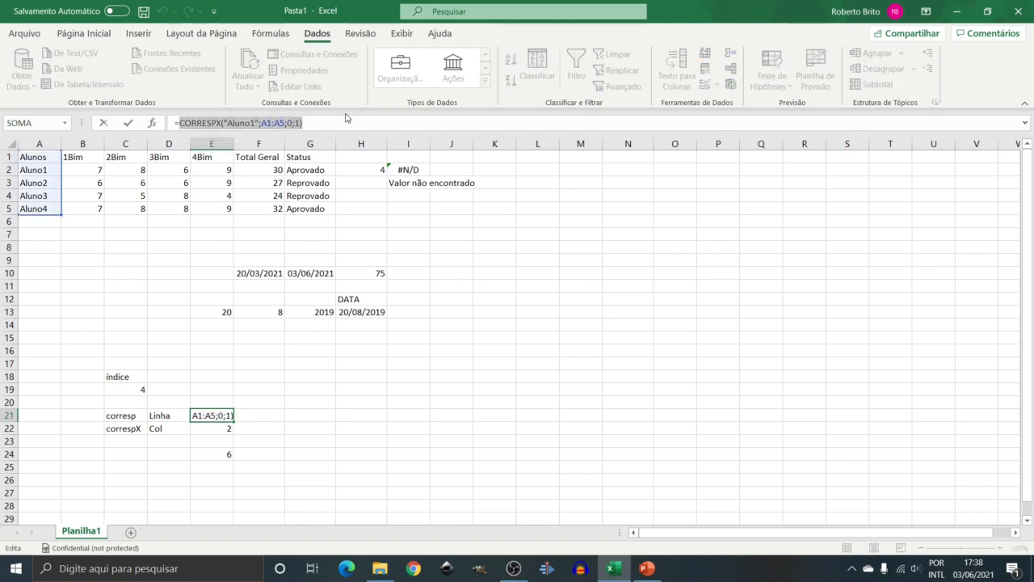
key("Escape")
left_click(220, 458)
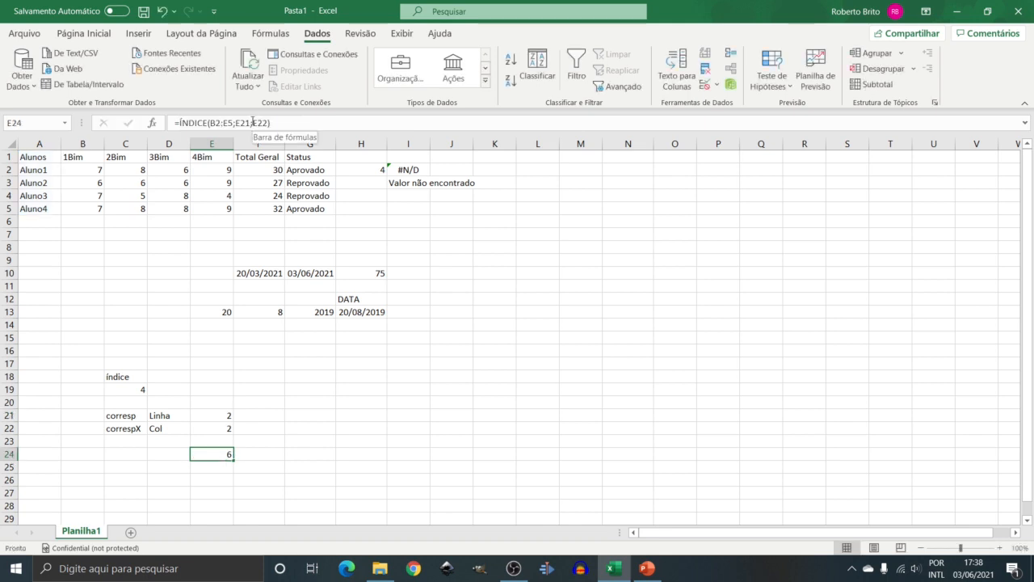
left_click_drag(250, 123, 236, 123)
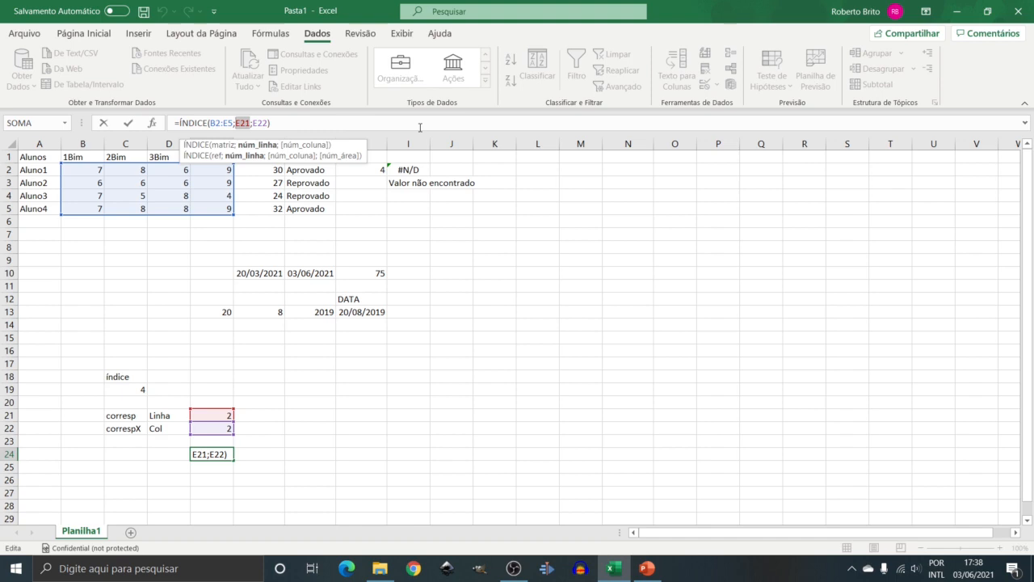
key("ctrl+v")
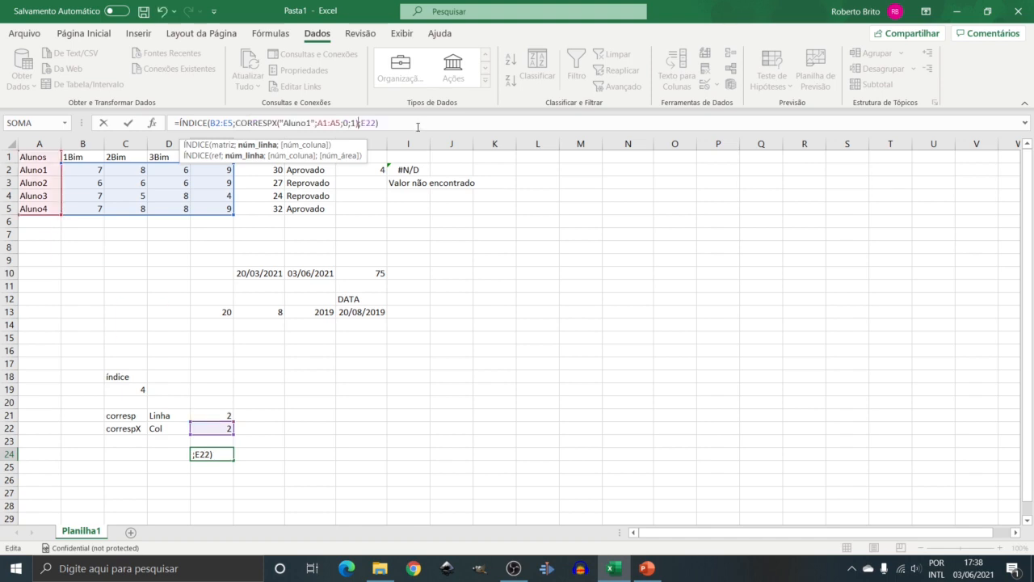
left_click(391, 122)
key("Return")
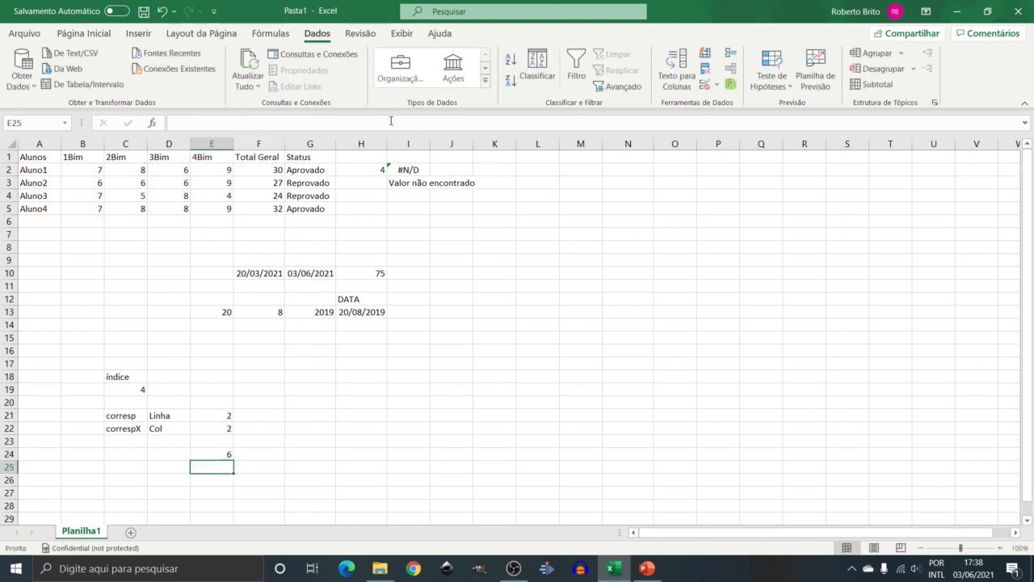
- Replace the E22 reference in the E24 ÍNDICE formula with a copy of E22's function, CORRESP("2Bim";B1:E1;0)
left_click(213, 426)
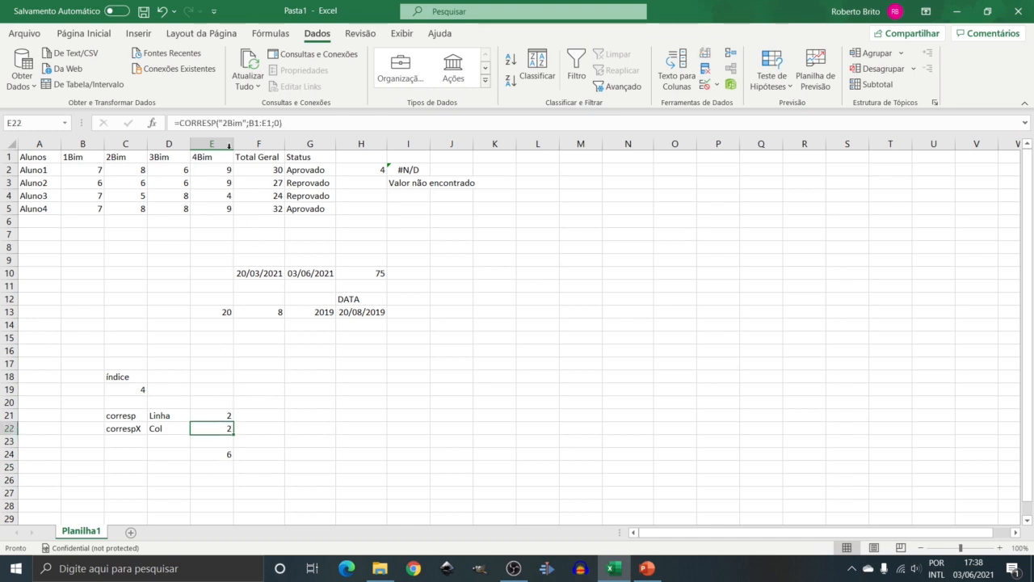
left_click_drag(291, 123, 181, 122)
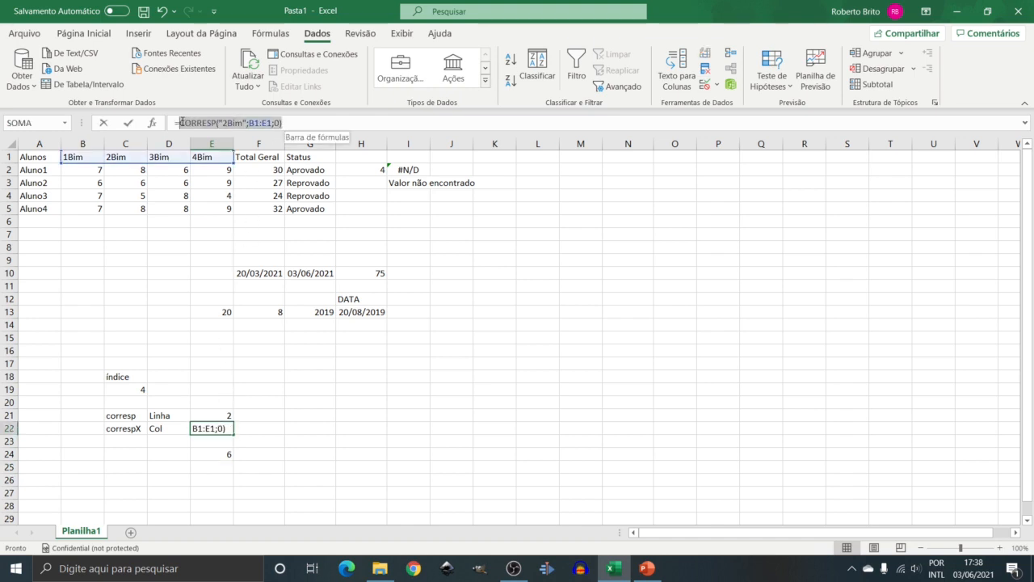
key("ctrl+c")
key("Return")
key("Return")
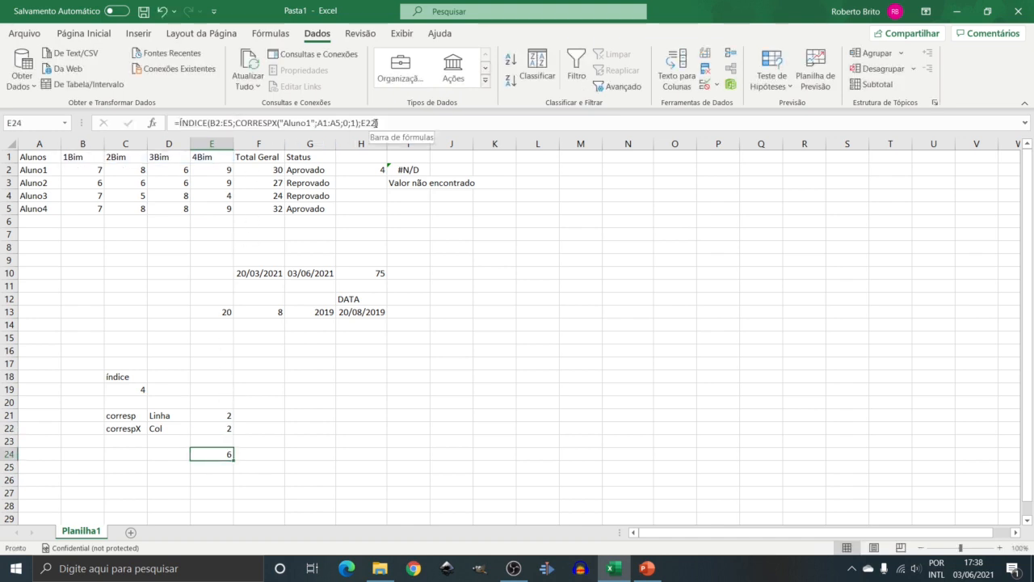
left_click_drag(377, 123, 365, 122)
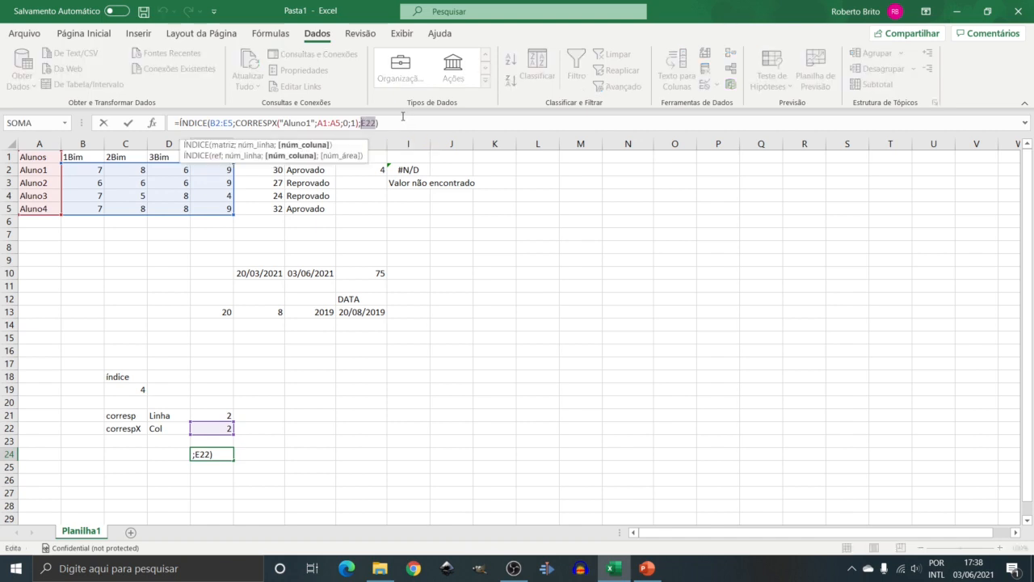
key("ctrl+v")
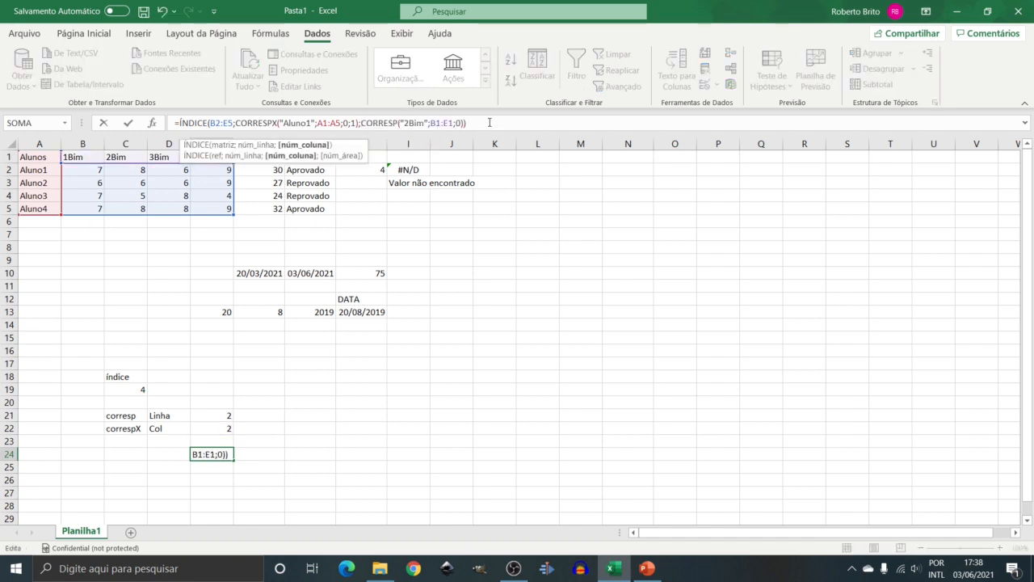
left_click(489, 122)
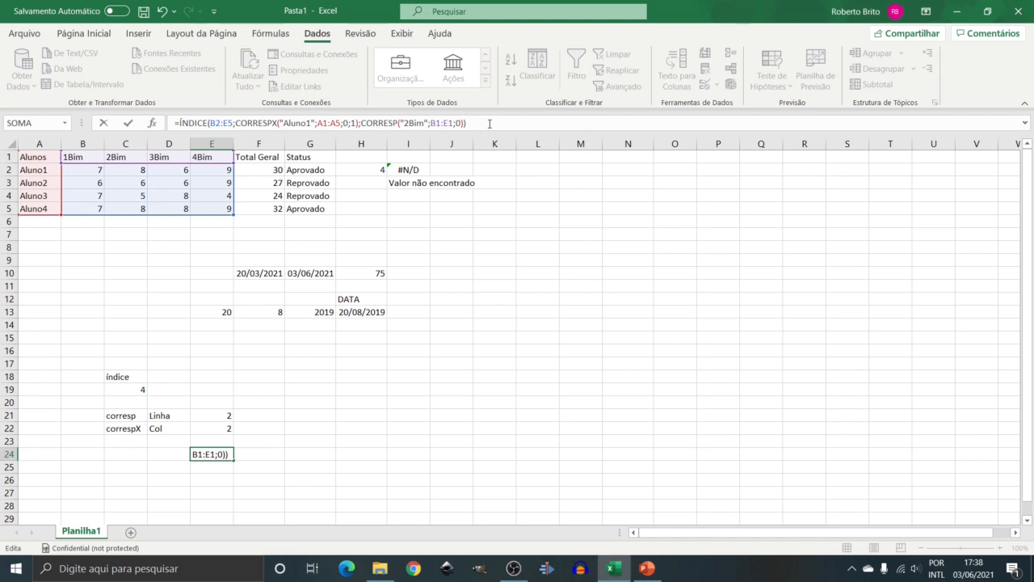
key("Return")
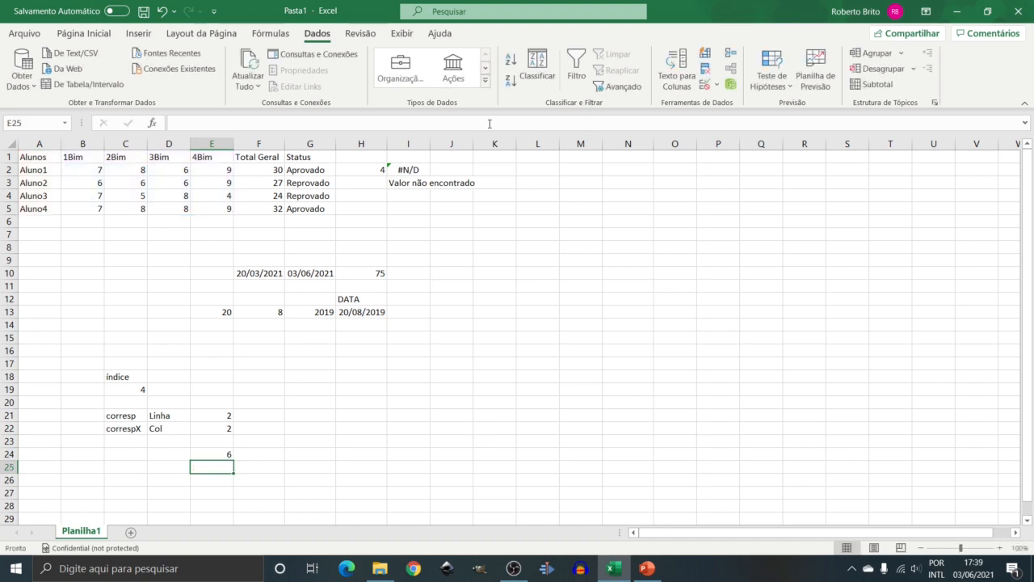
key("Up")
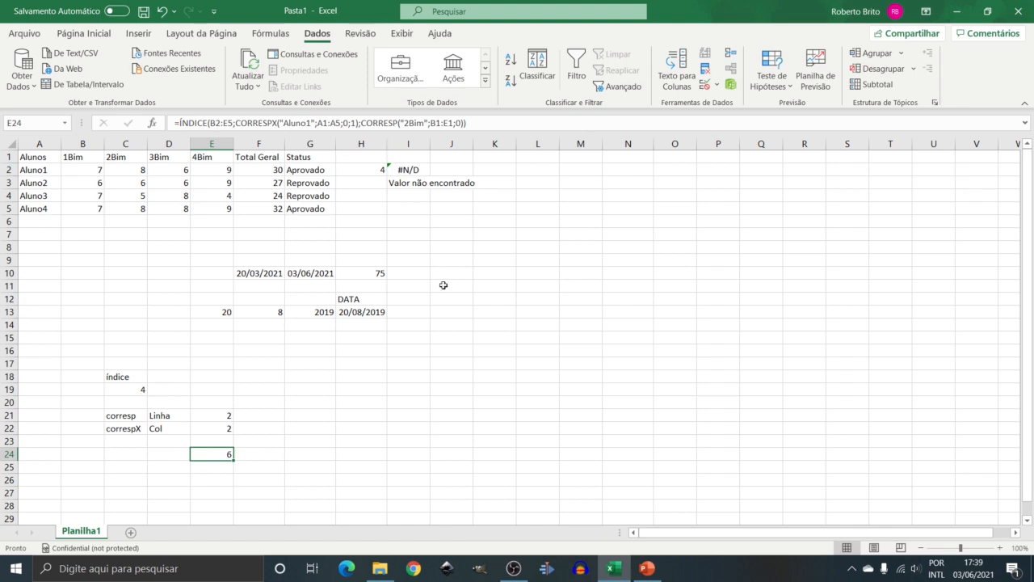
- Add the input labels Nome Aluno in G20 and Bim in G21
left_click(214, 379)
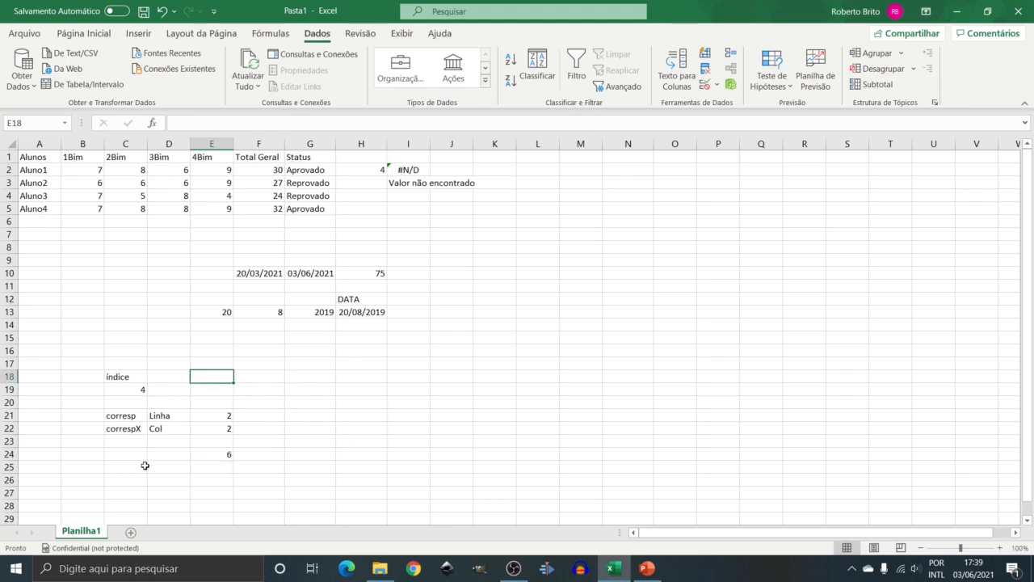
left_click(311, 402)
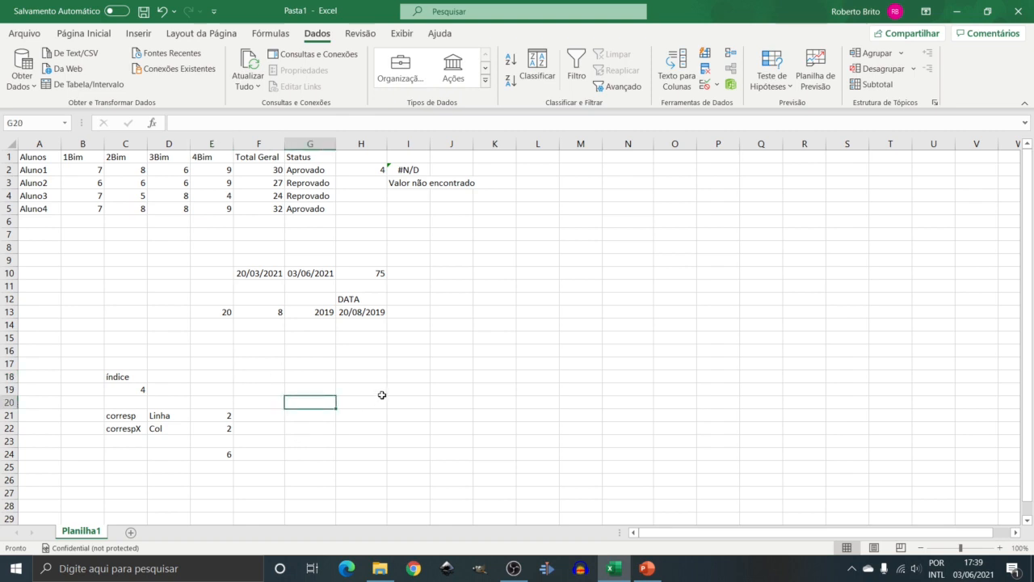
type("N")
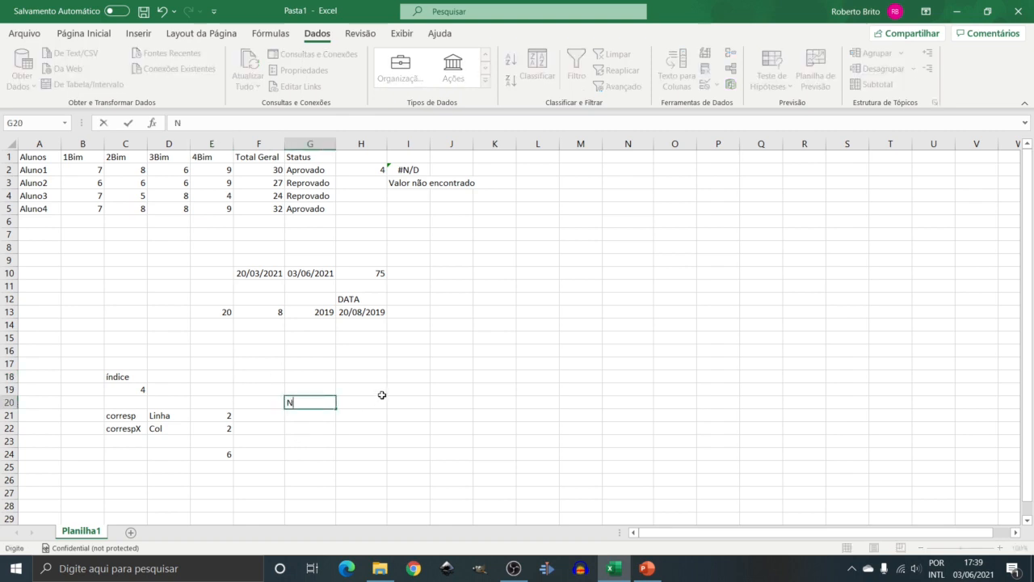
type("ome Aluno")
key("Return")
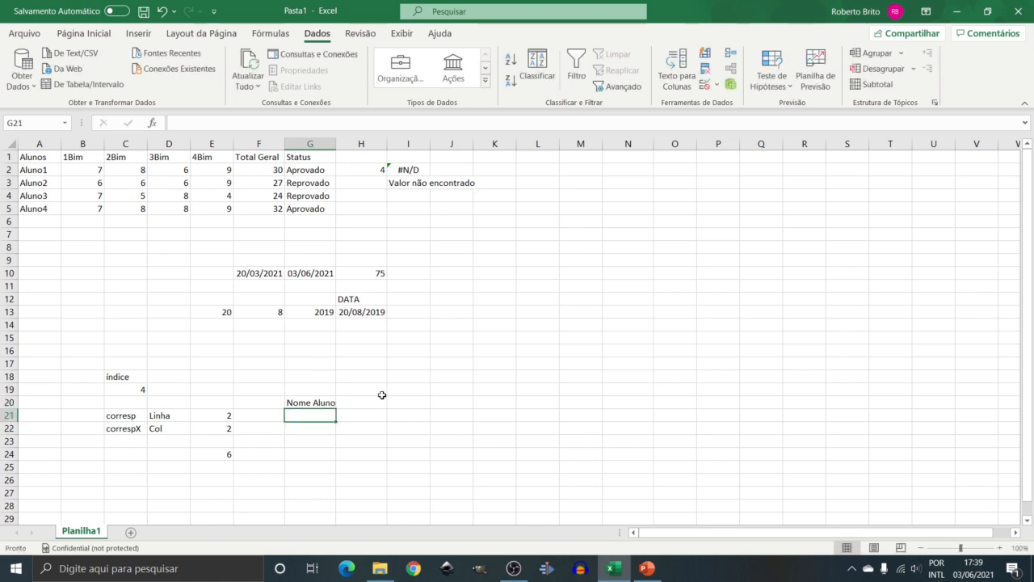
type("Bim")
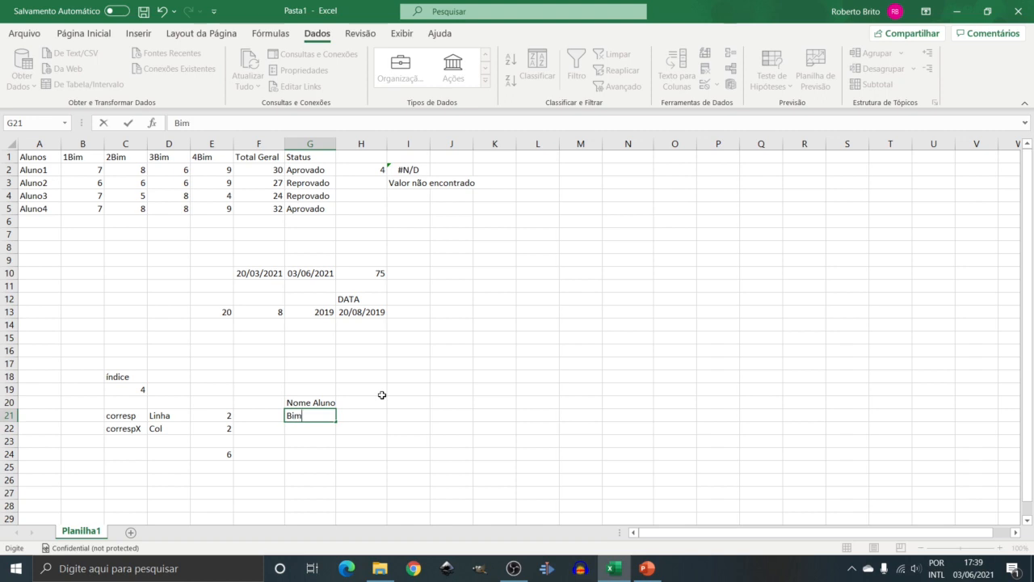
key("Return")
- Enter the lookup values Aluno1 in H20 and 2Bim in H21, beside their labels
key("Up")
key("Up")
key("Right")
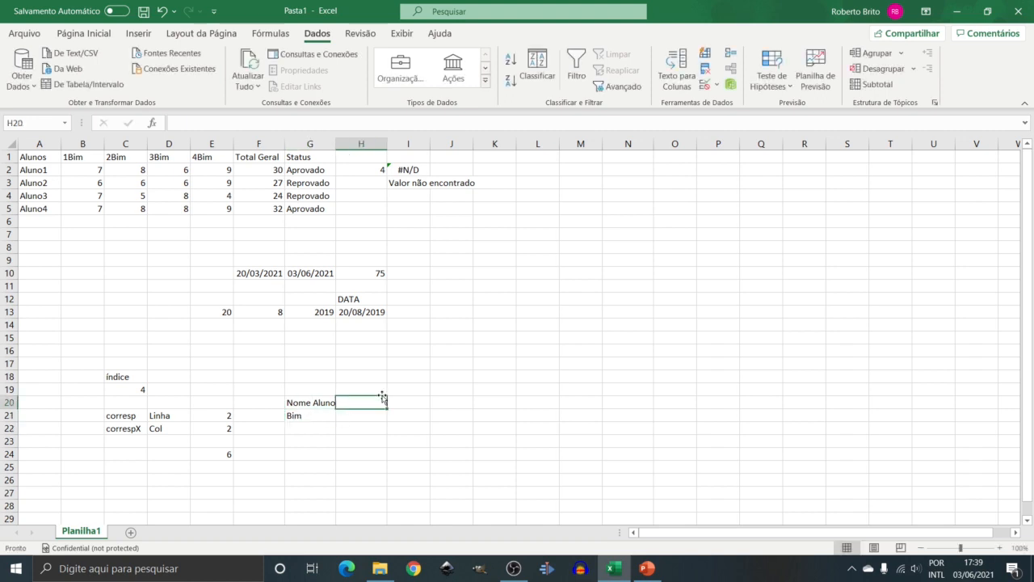
type("Aluno1")
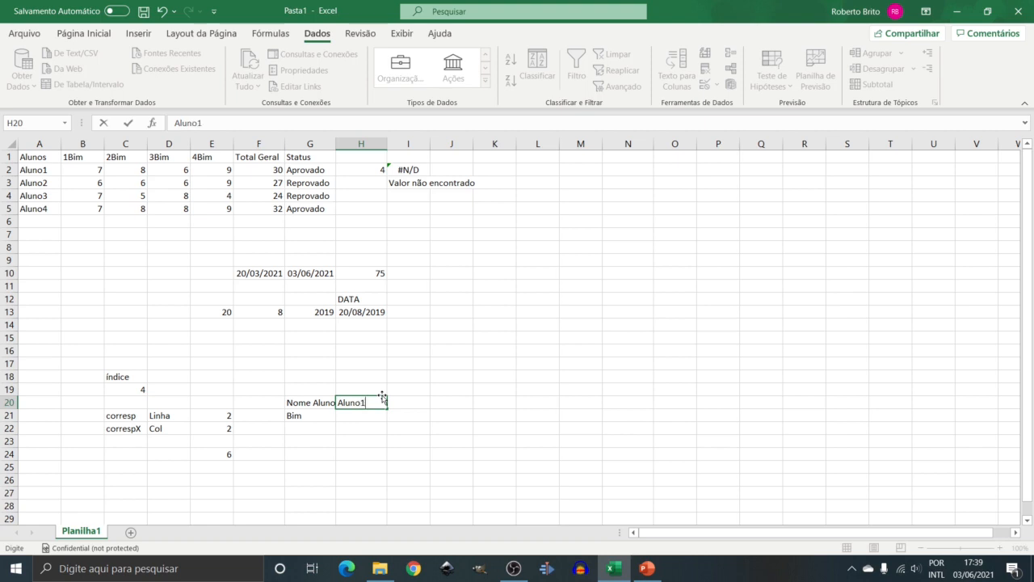
key("Return")
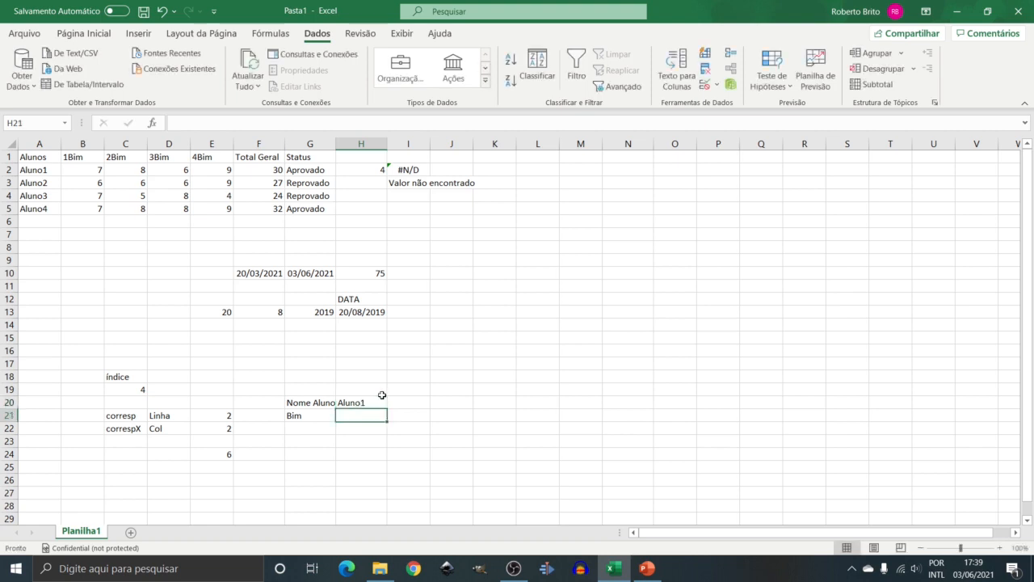
type("2")
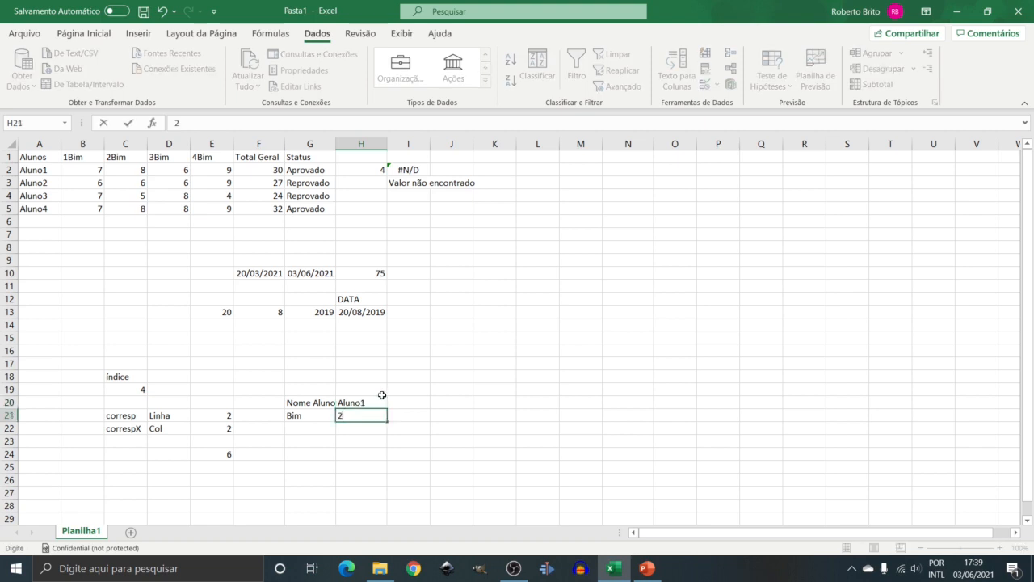
type("B")
type("in")
key("BackSpace")
type("m")
key("Return")
- Replace the literal "Aluno1" in the CORRESPX part of the E24 ÍNDICE formula with a reference to H20
key("Left")
key("Left")
key("Left")
key("Down")
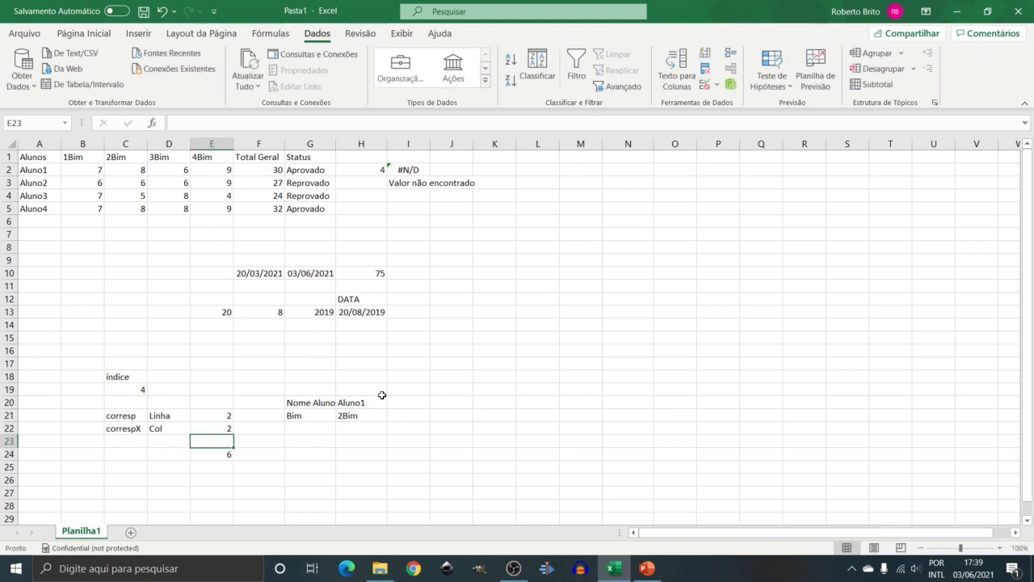
key("Down")
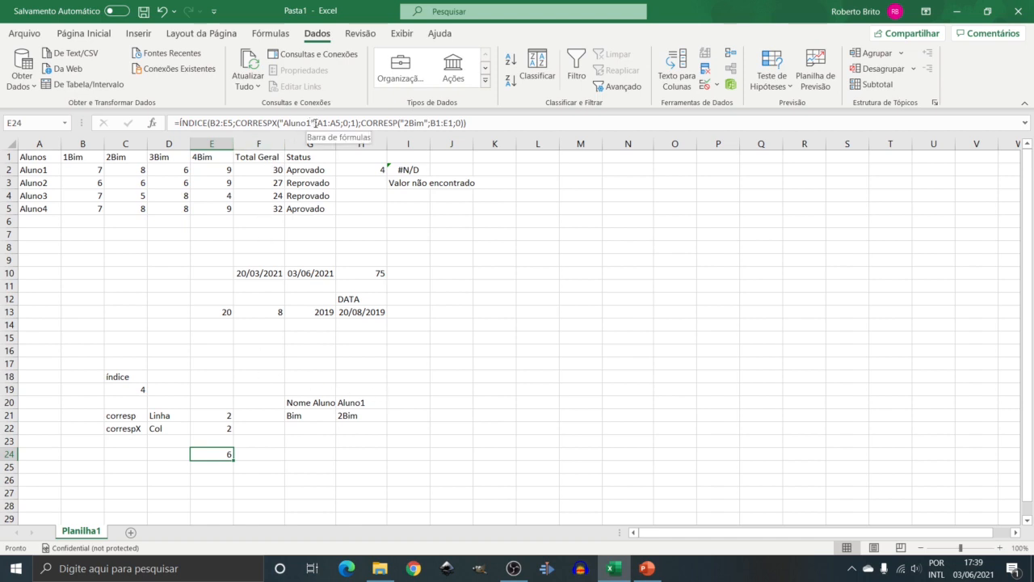
left_click_drag(316, 123, 280, 122)
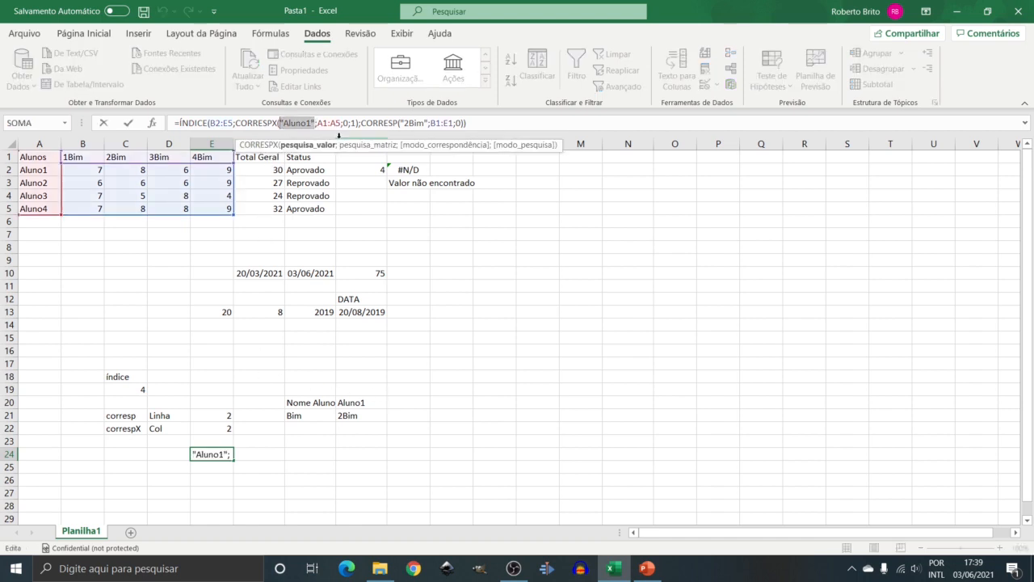
key("Delete")
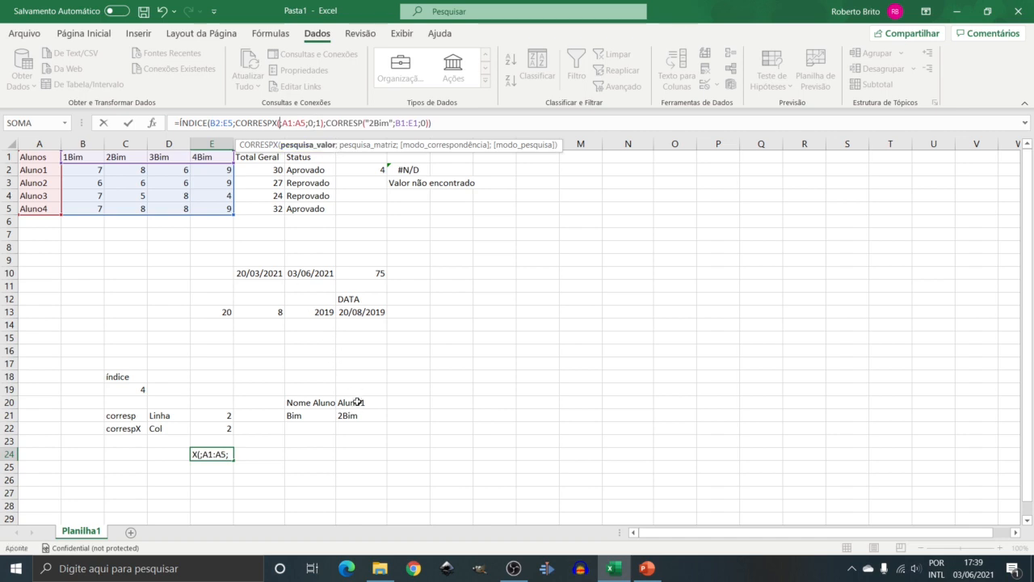
left_click(357, 403)
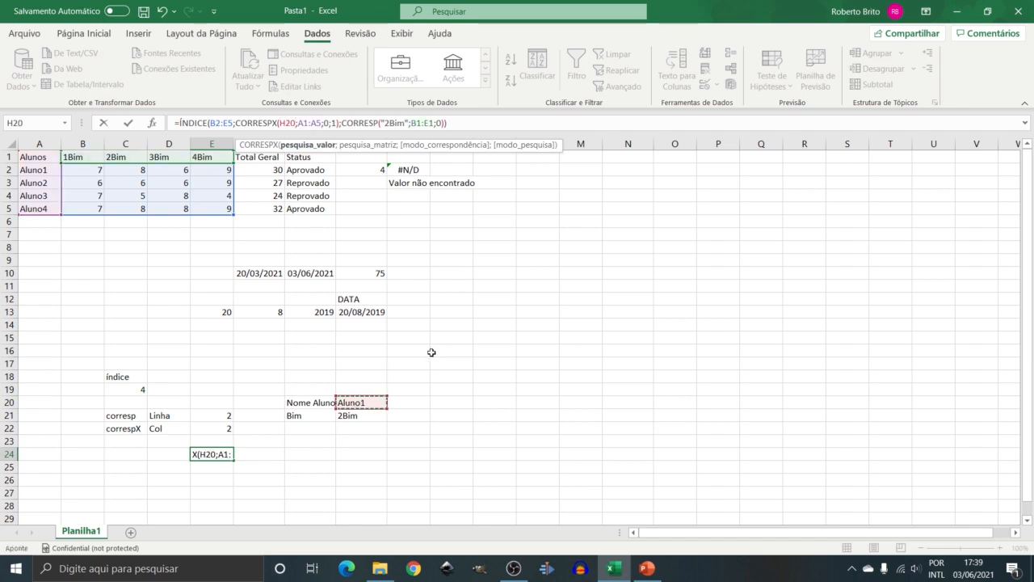
- Replace the literal "2Bim" in the CORRESP part of the E24 ÍNDICE formula with a reference to H21
left_click(411, 122)
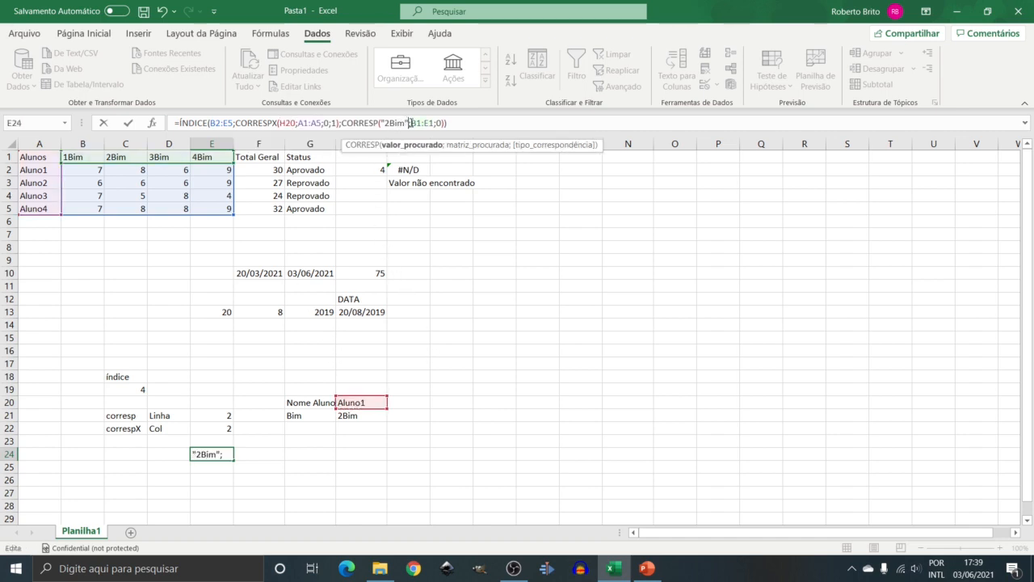
key("BackSpace")
key("BackSpace")
key("BackSpace")
key("BackSpace")
key("BackSpace")
key("BackSpace")
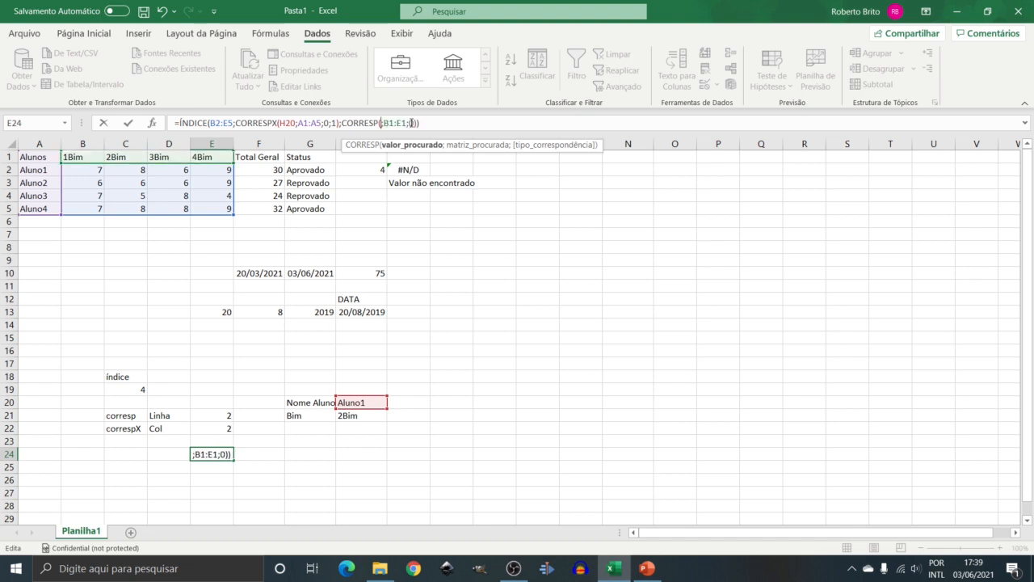
left_click(358, 416)
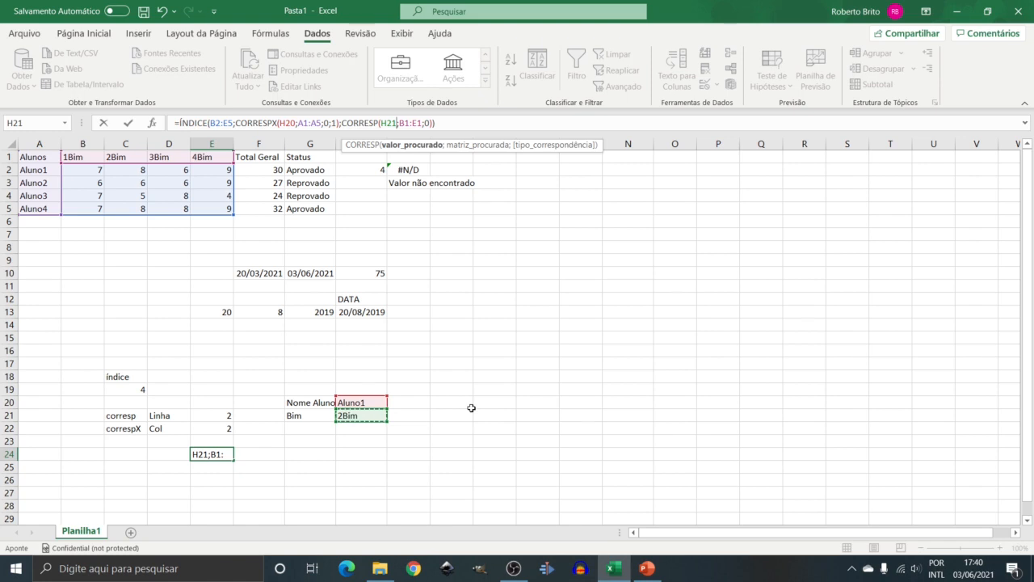
key("Return")
- Change the Nome Aluno lookup value in H20 to Aluno3
left_click(371, 402)
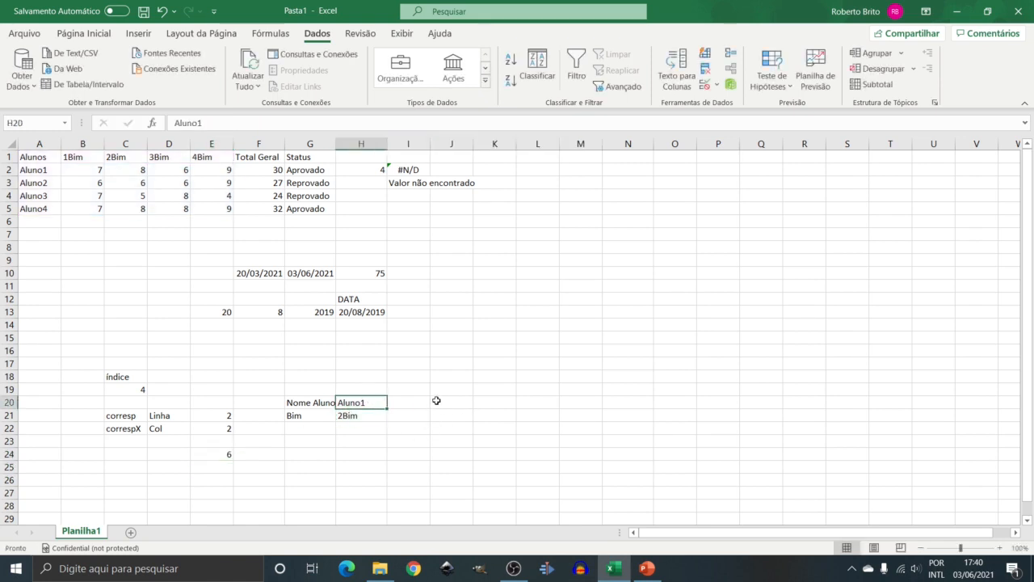
double_click(373, 402)
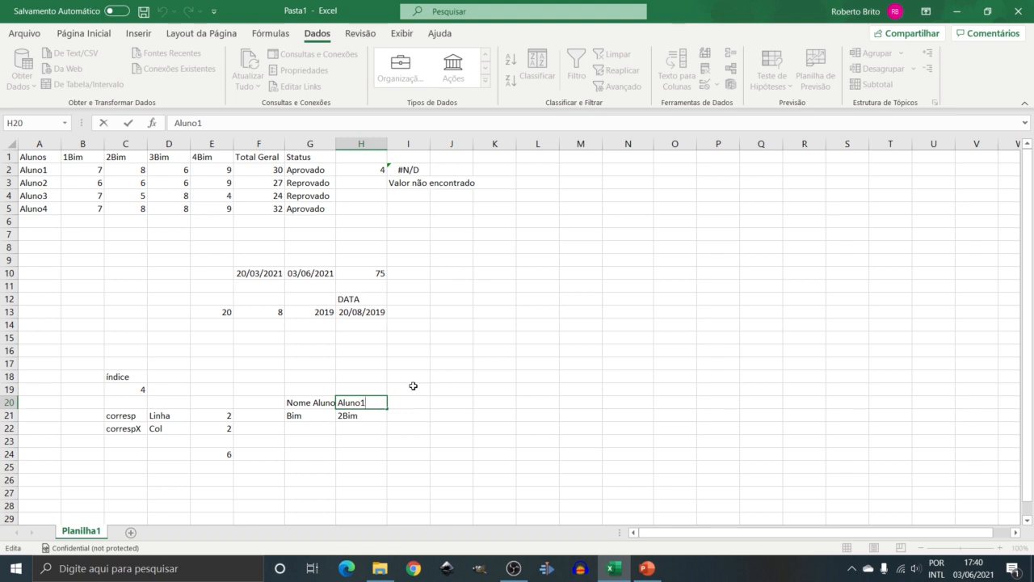
key("BackSpace")
type("3")
key("Return")
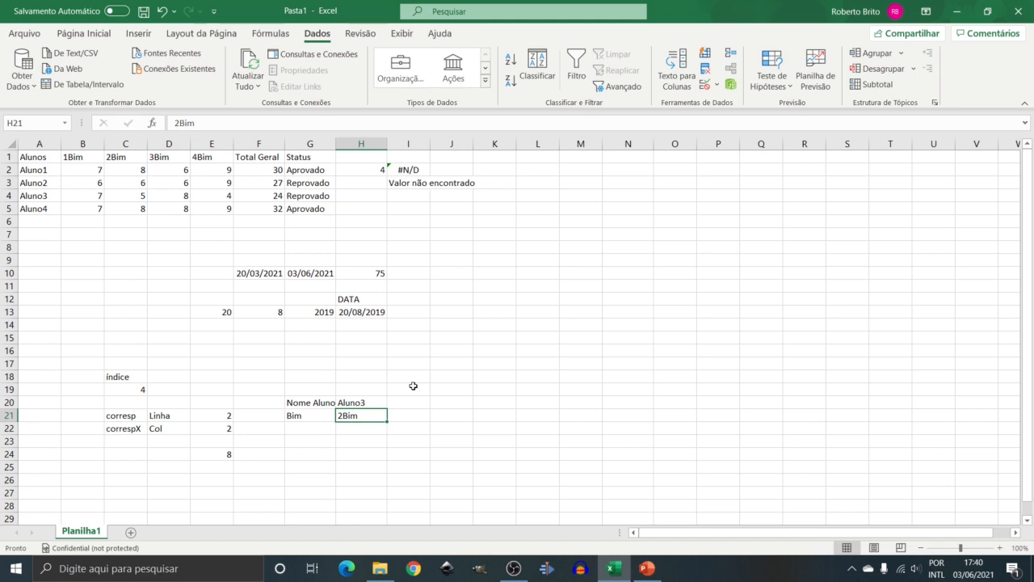
key("Up")
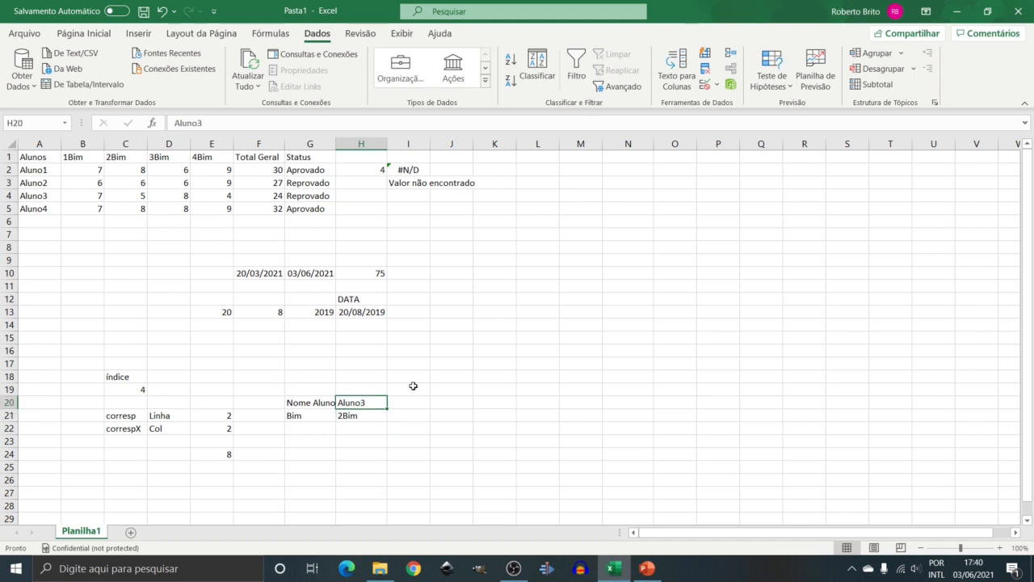
key("F2")
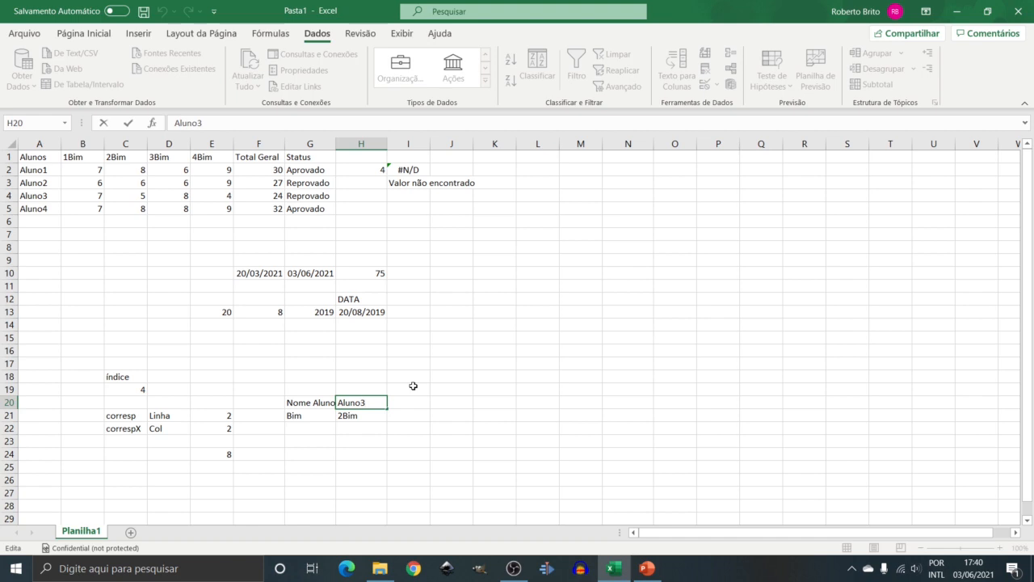
key("BackSpace")
type("3")
key("Return")
key("Up")
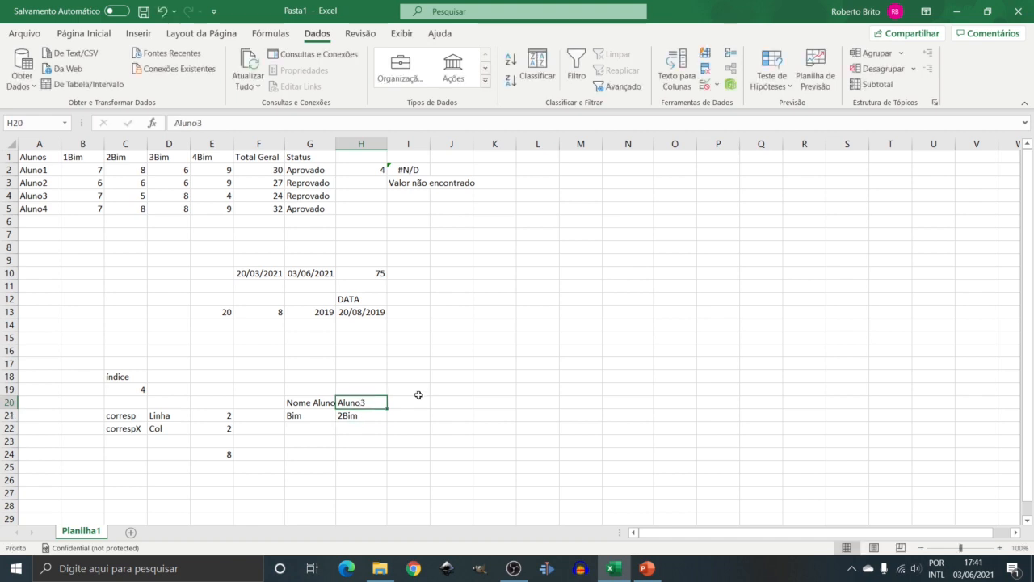
- Change the Bim lookup value in H21 to 3Bim and review the ÍNDICE formula in E24
key("Down")
key("Down")
key("Up")
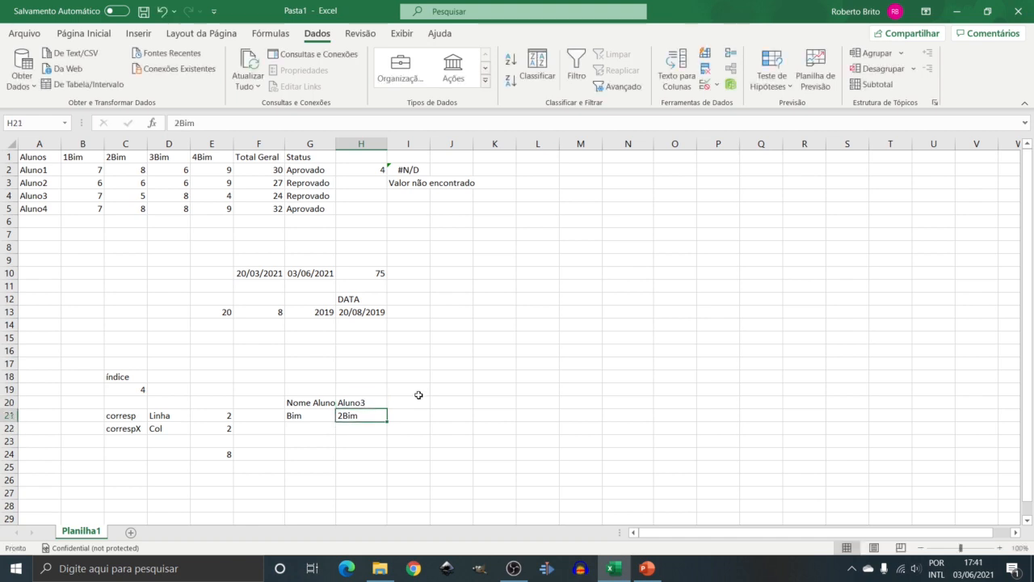
key("F2")
key("Left")
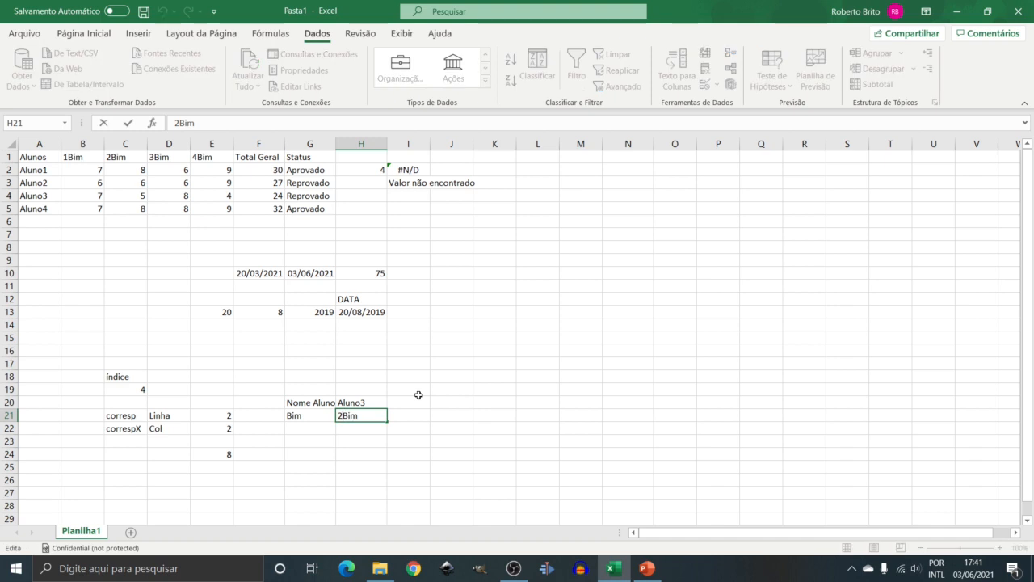
key("BackSpace")
type("3")
key("Return")
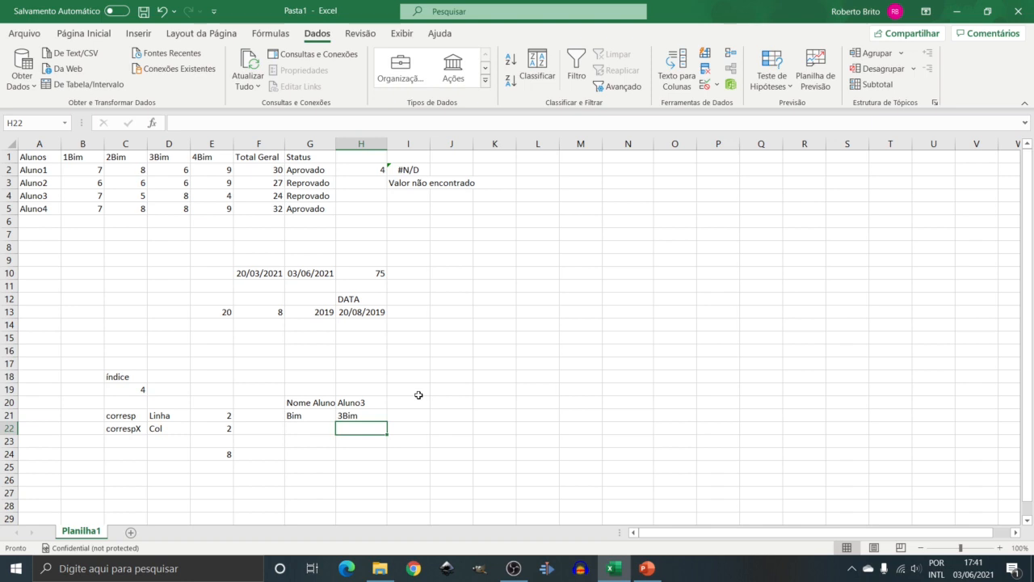
key("Up")
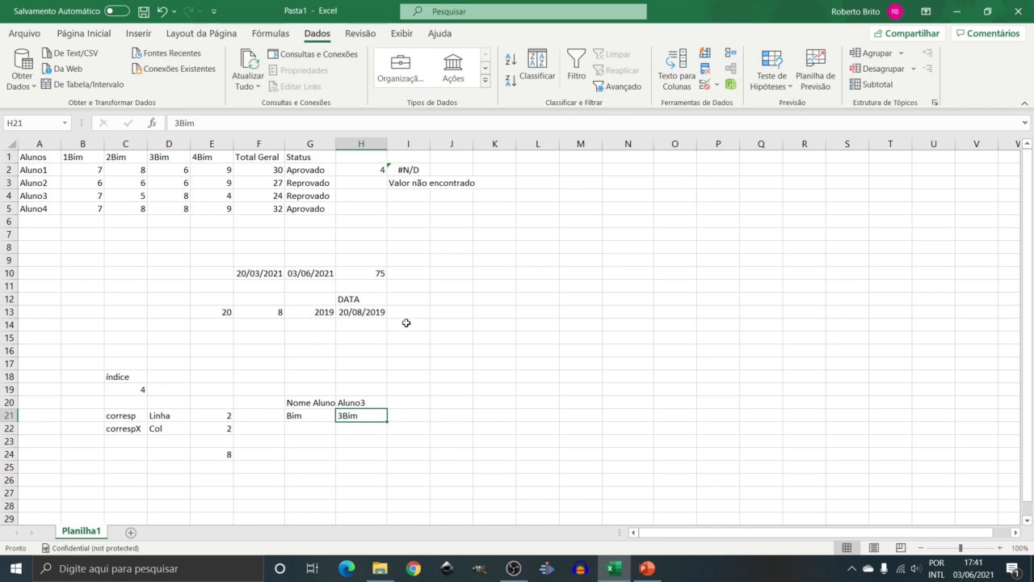
left_click(221, 466)
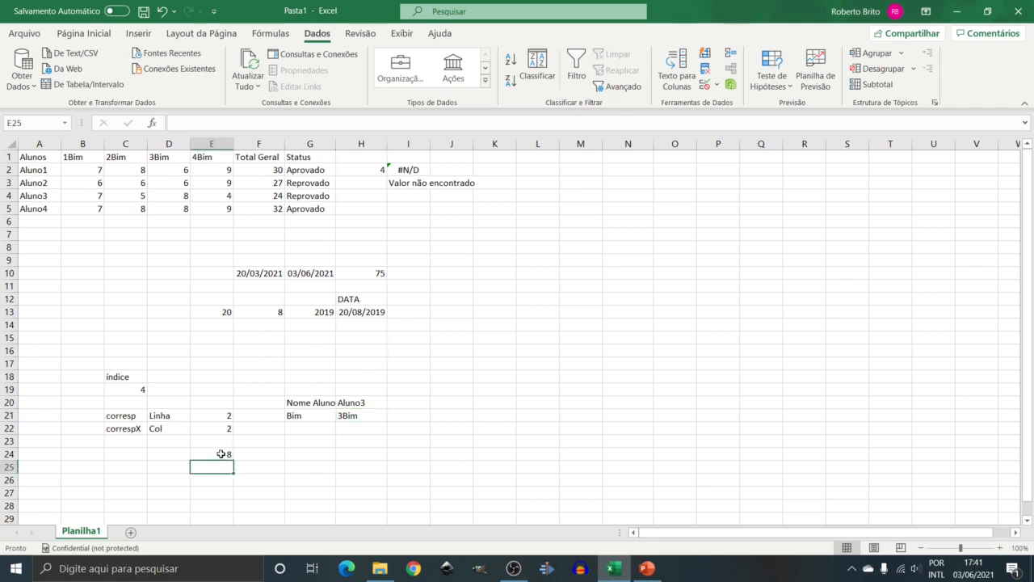
left_click(221, 454)
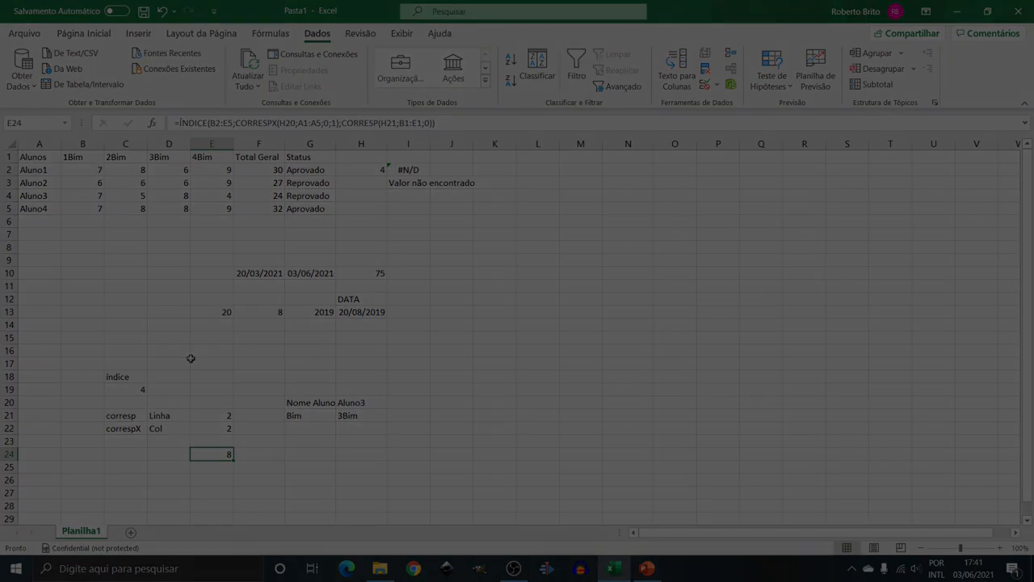